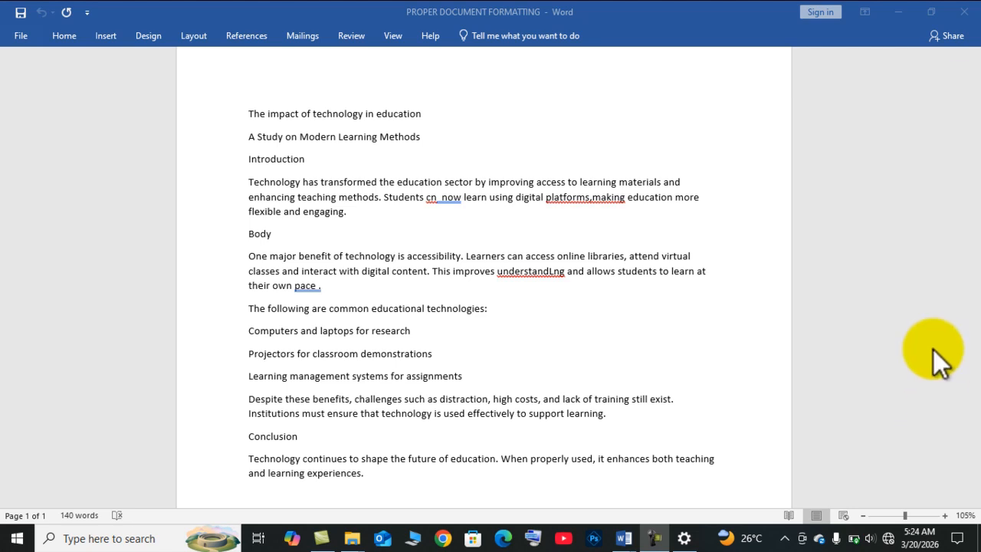
Step: Close the PROPER DOCUMENT FORMATTING document and minimize the FORMATTED document to reach the desktop
left_click(963, 14)
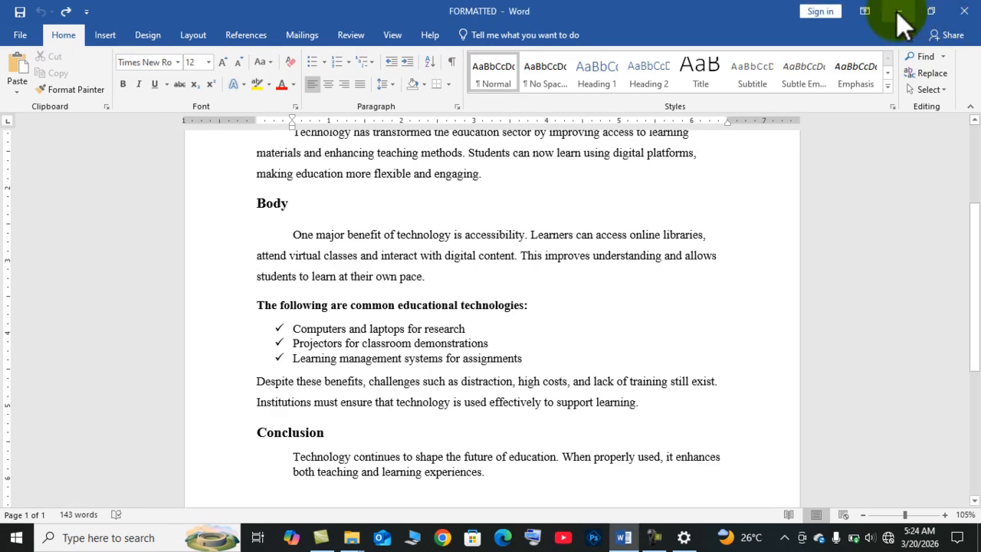
left_click(897, 11)
left_click(903, 9)
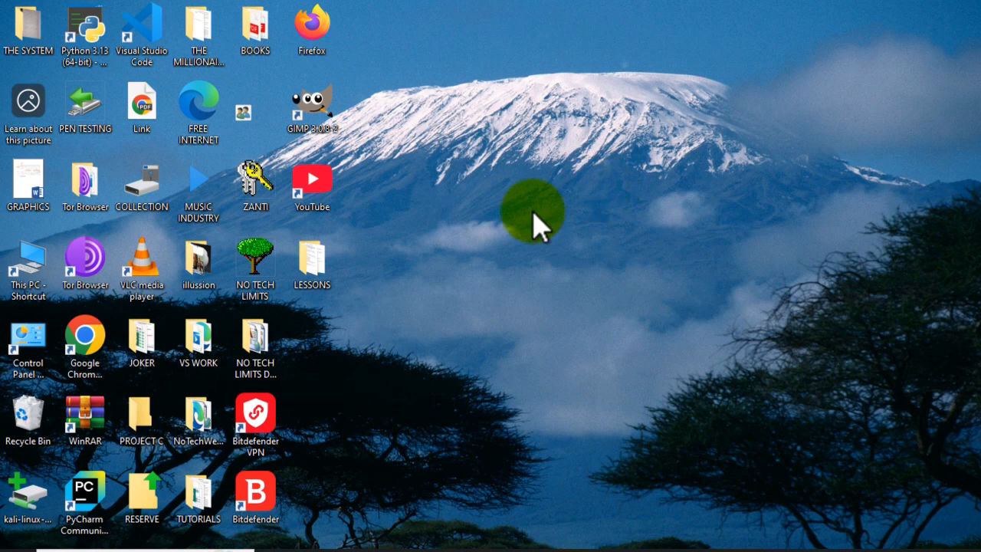
Step: Create a new folder named EXPLAIN on the desktop
right_click(473, 240)
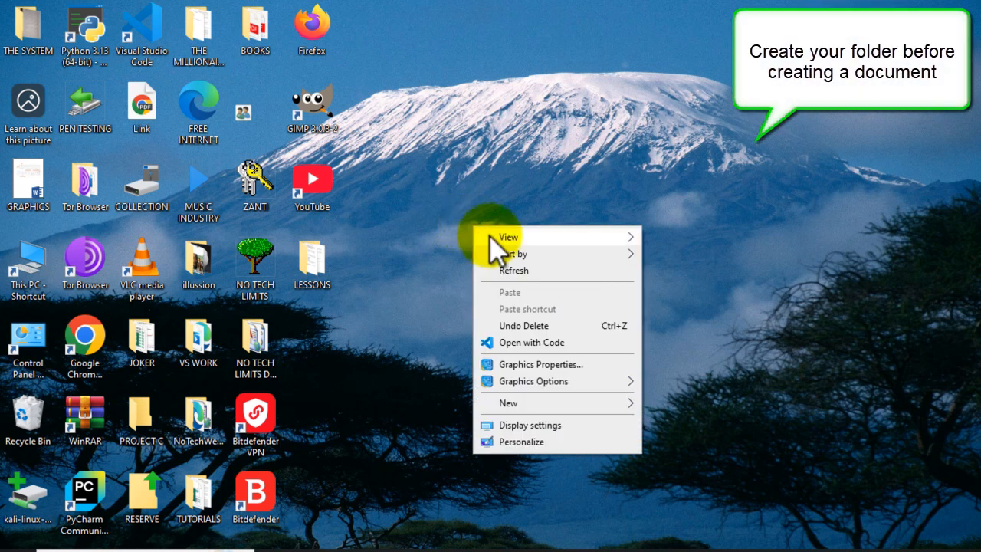
left_click(528, 404)
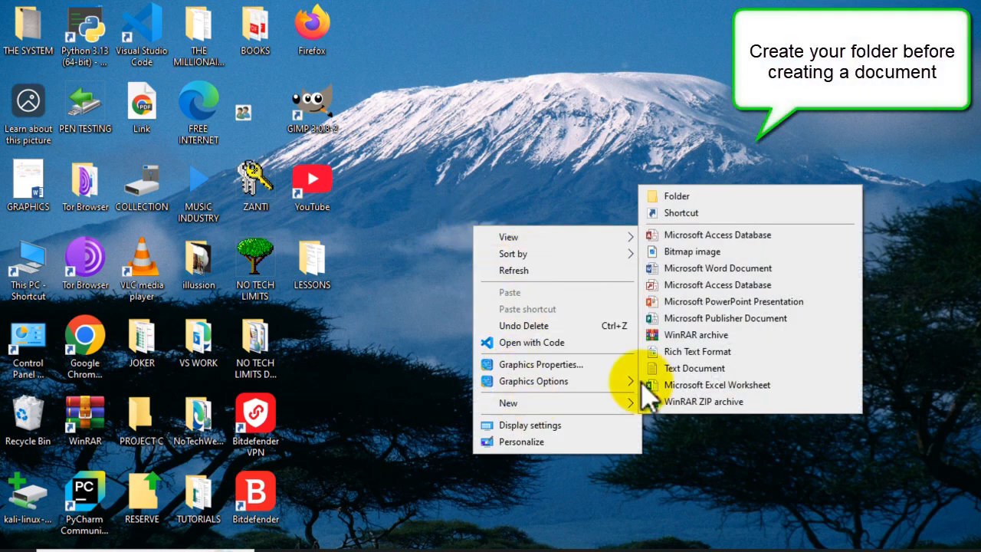
left_click(677, 197)
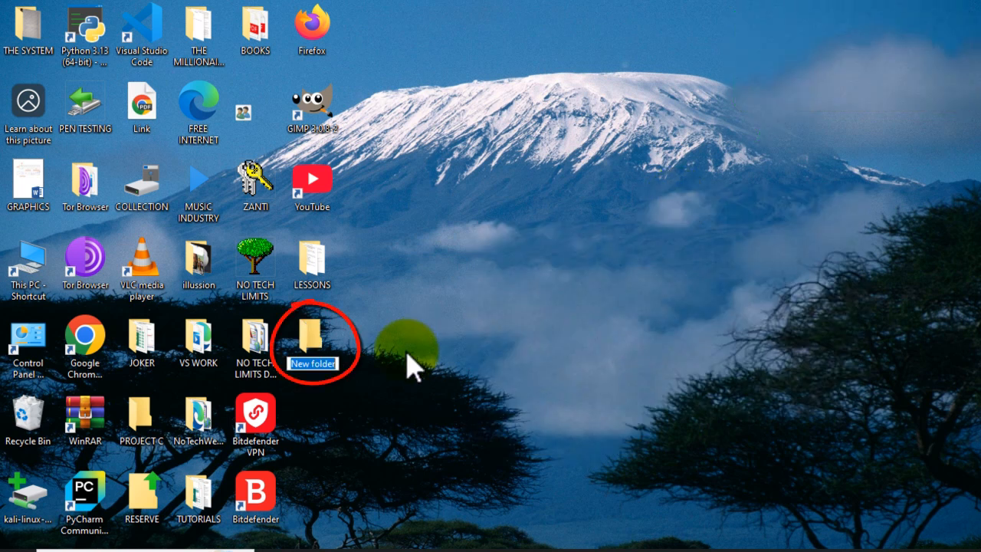
type("EXPLAIN")
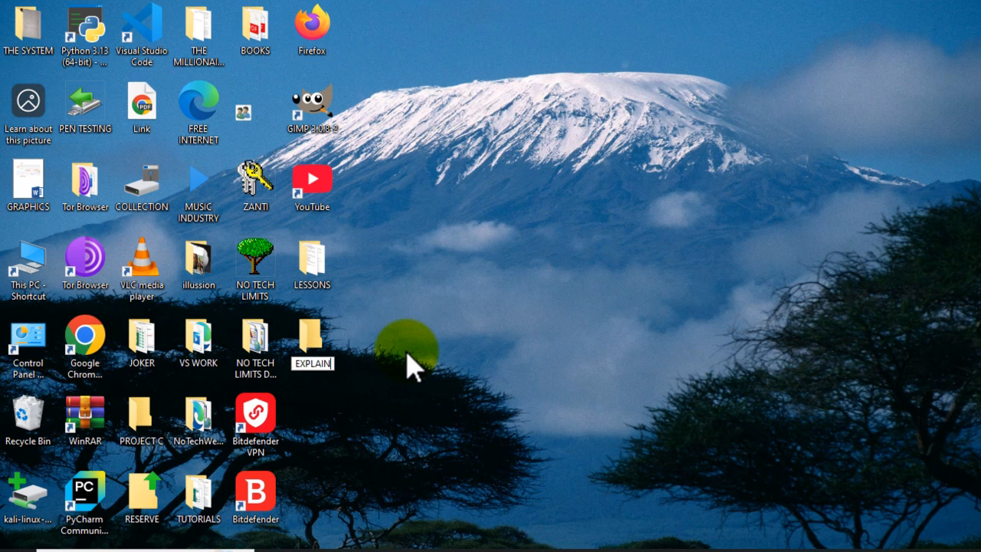
key("Return")
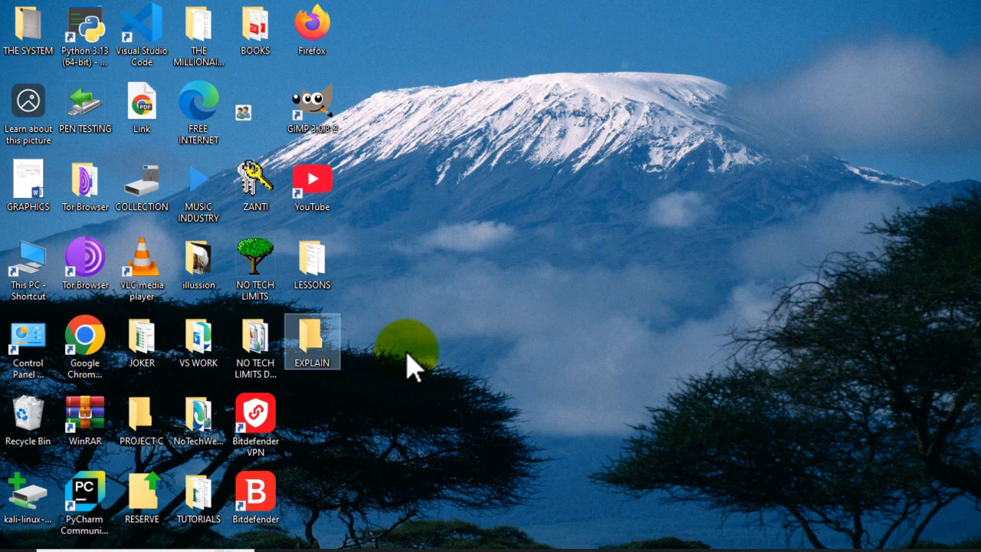
left_click(409, 366)
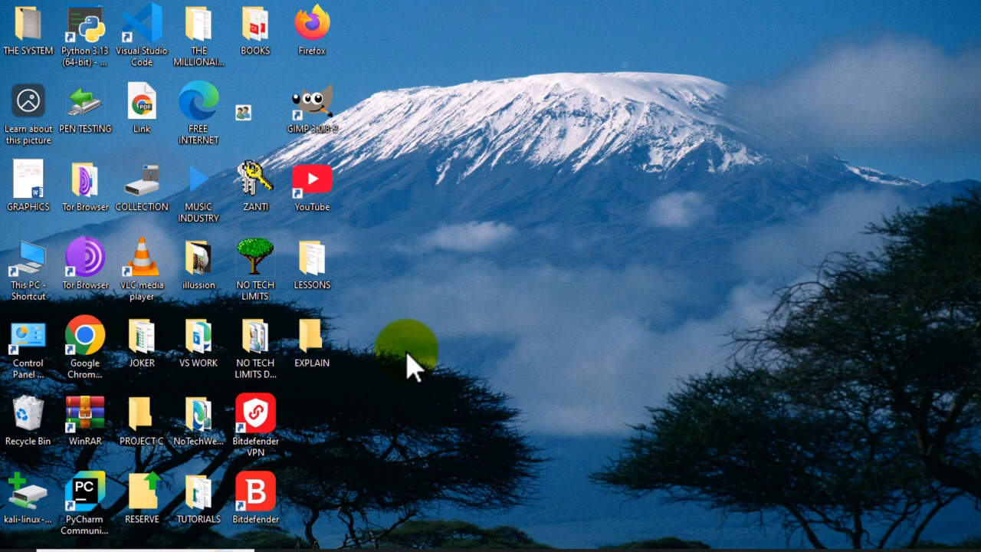
Step: Open the EXPLAIN folder and view which kinds of new items can be created in it
key("Return")
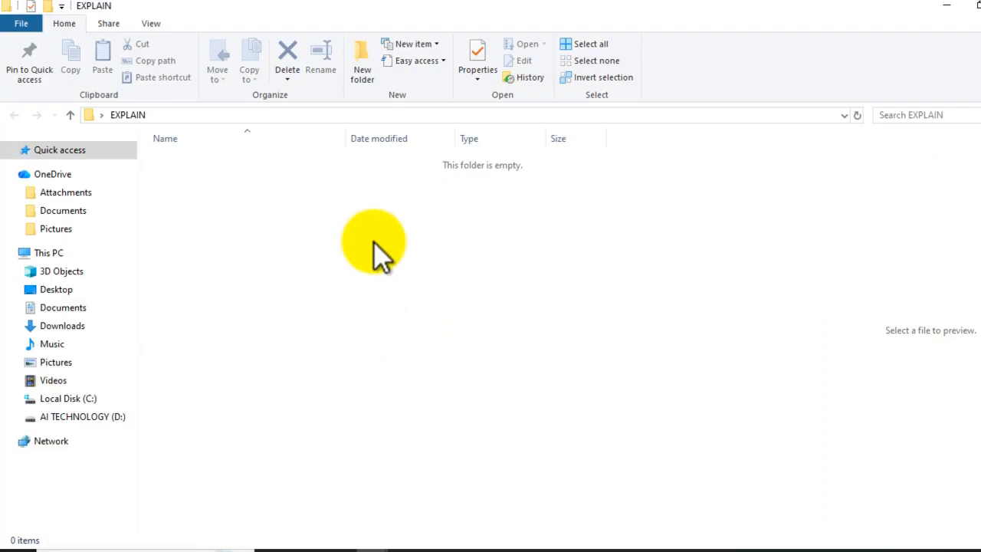
right_click(375, 243)
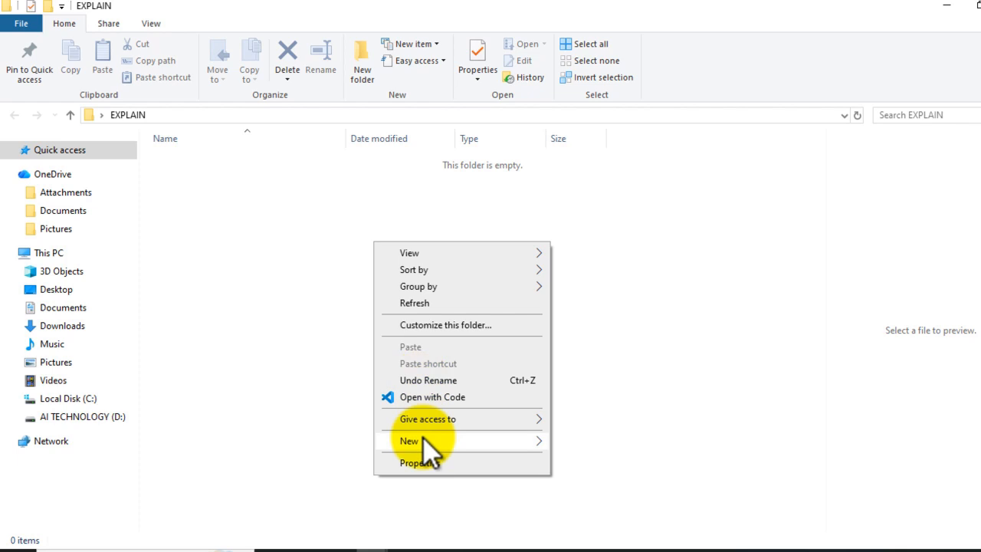
mouse_move(429, 441)
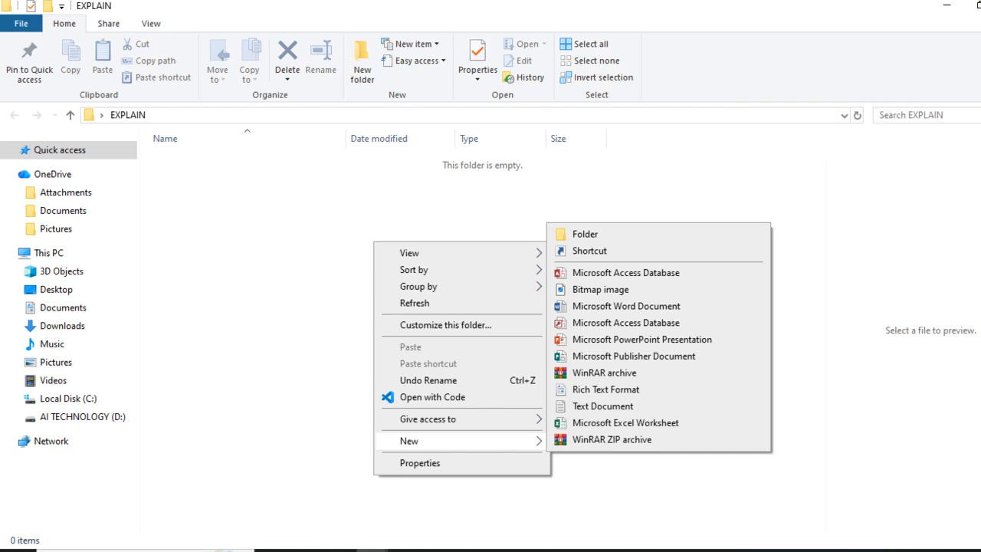
key("Escape")
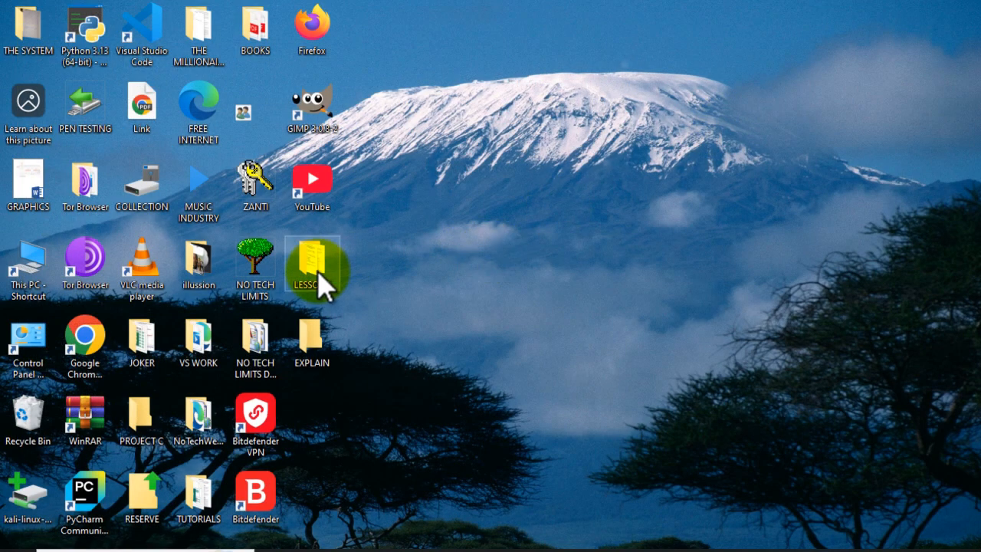
Step: Open the PROPER DOCUMENT FORMATTING document from the LESSONS folder on the desktop
mouse_move(322, 286)
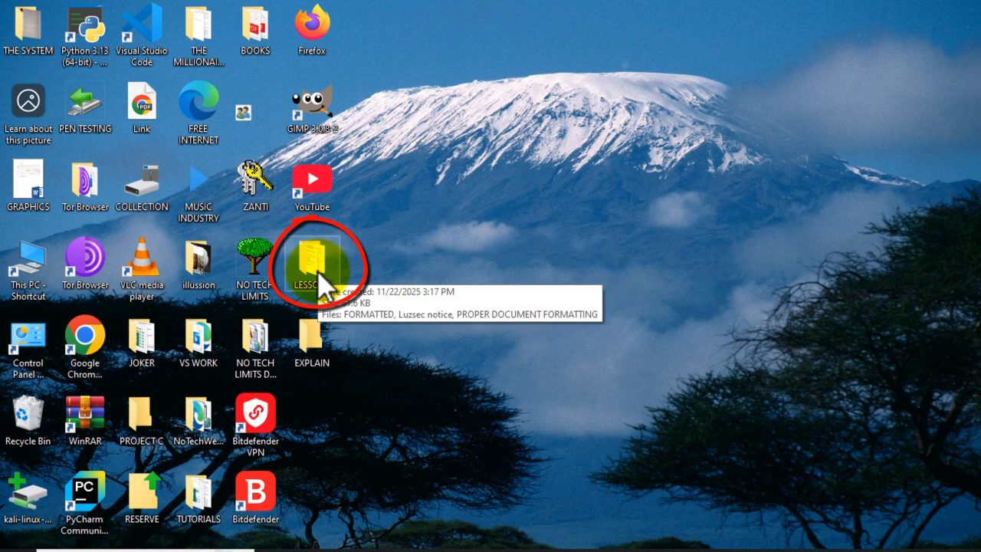
double_click(322, 285)
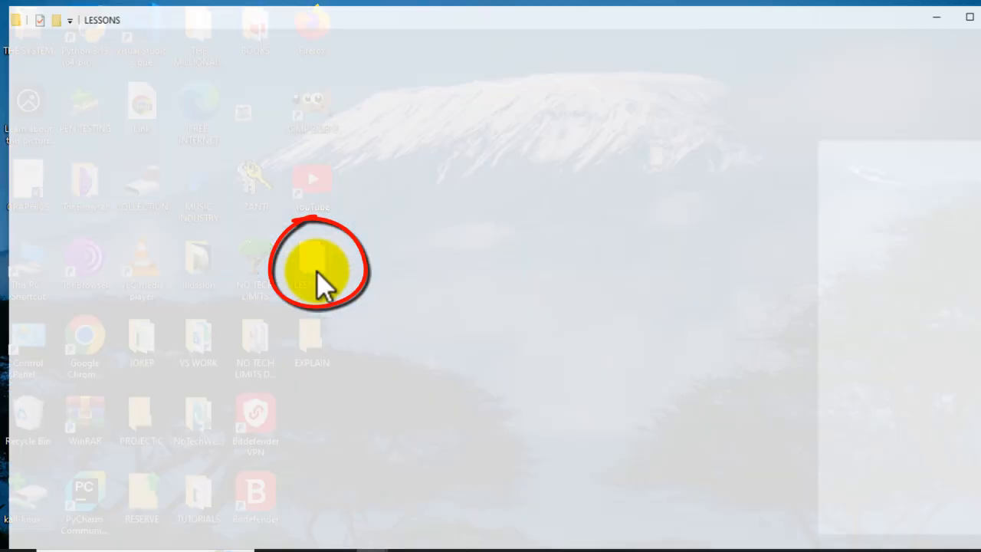
mouse_move(488, 239)
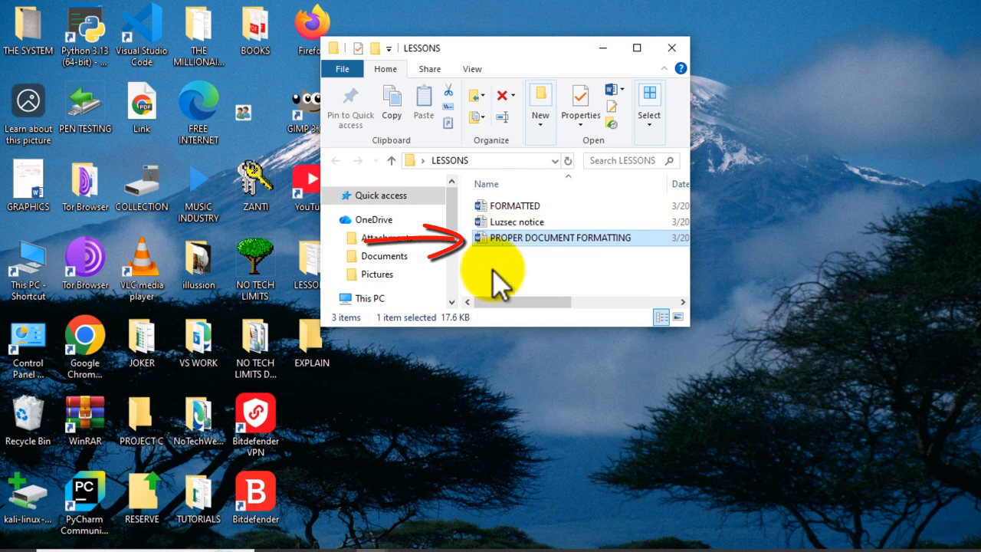
left_click(516, 237)
right_click(516, 237)
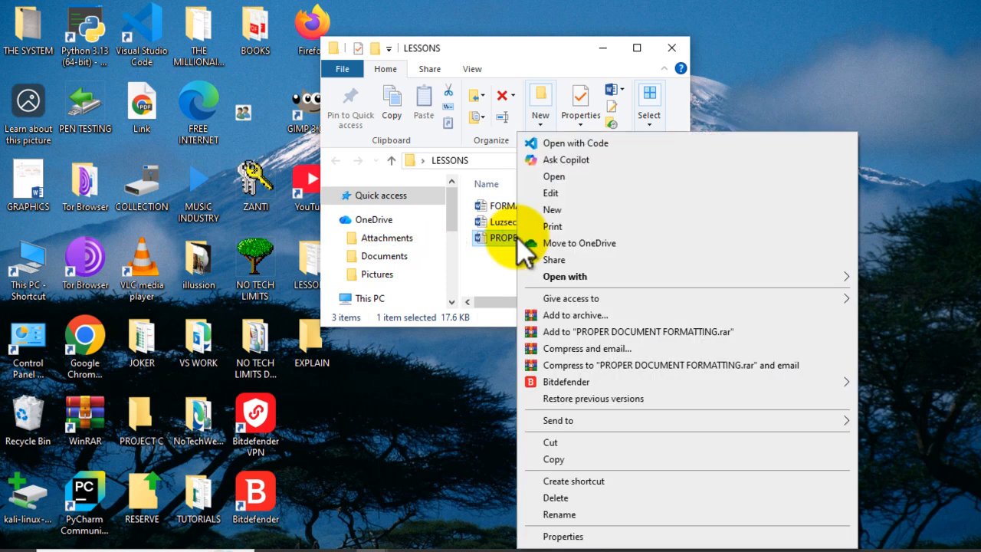
left_click(565, 181)
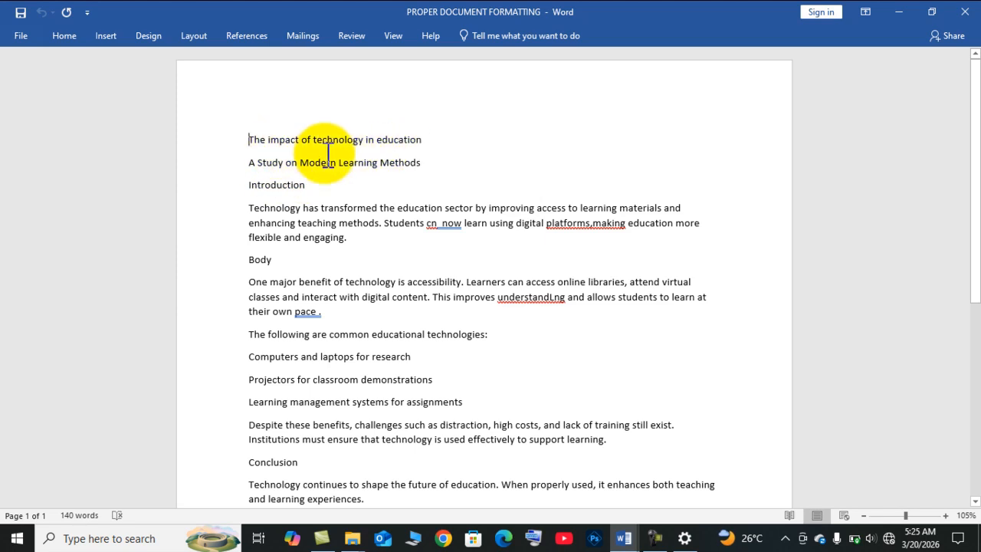
Step: Compare the unformatted text with the FORMATTED document, and return to PROPER DOCUMENT FORMATTING
scroll(360, 192, "down", 1)
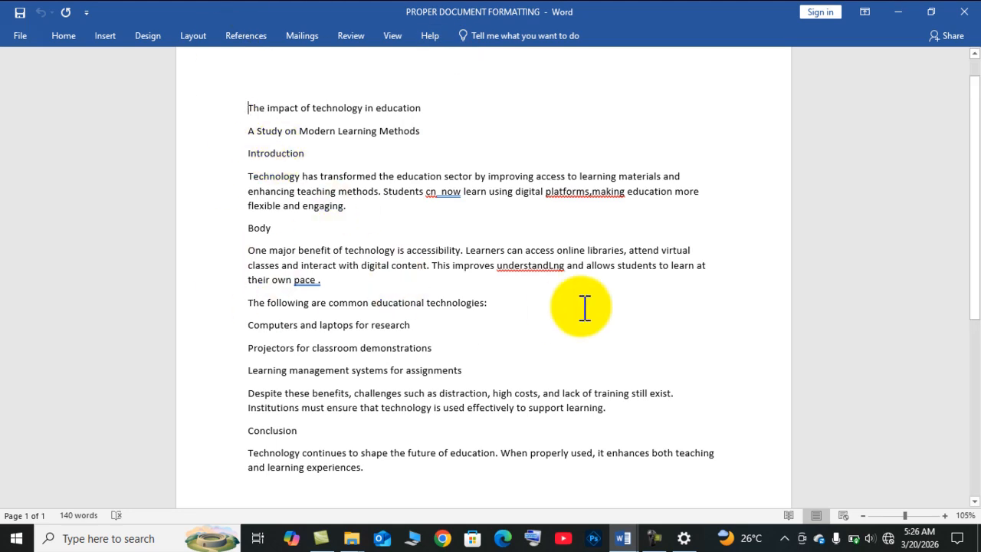
mouse_move(623, 532)
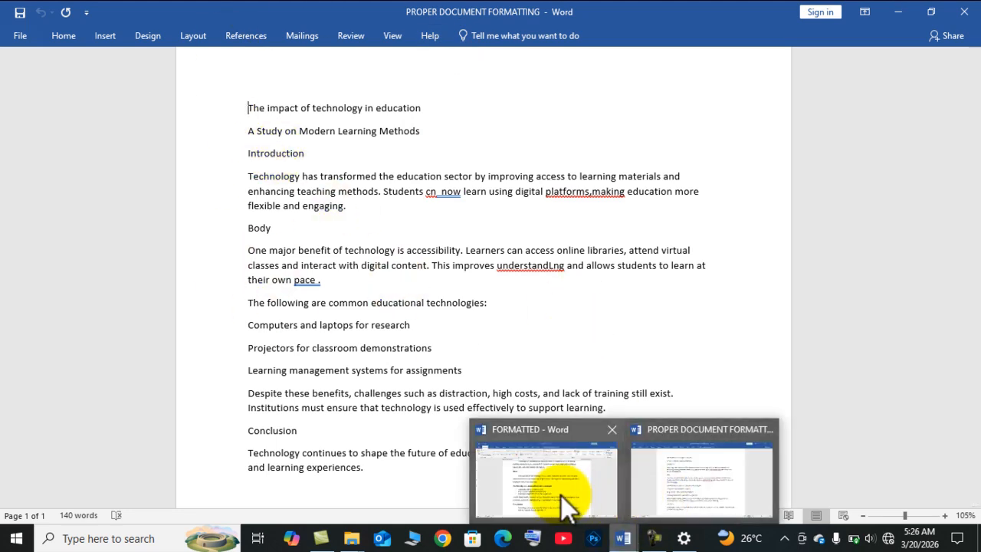
left_click(562, 496)
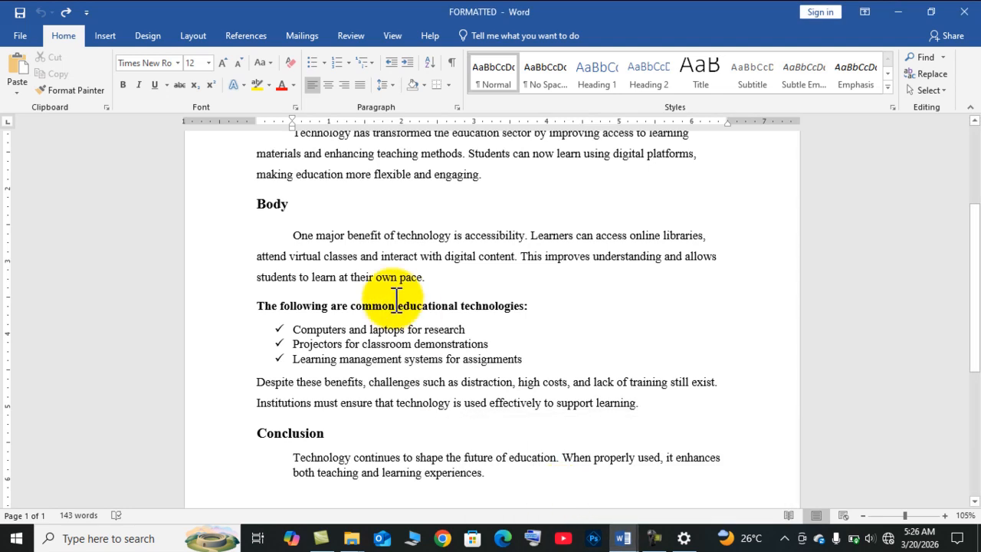
scroll(397, 298, "up", 5)
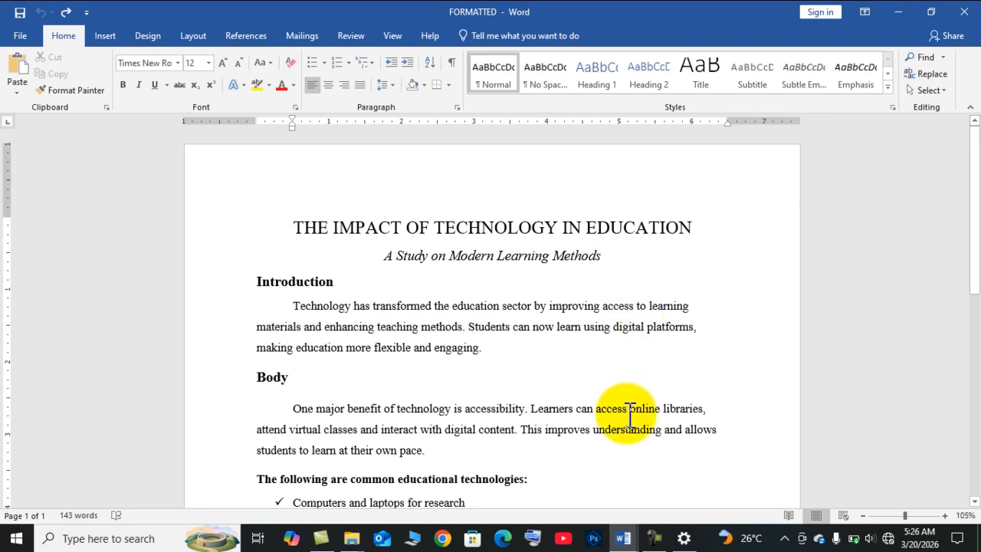
mouse_move(624, 543)
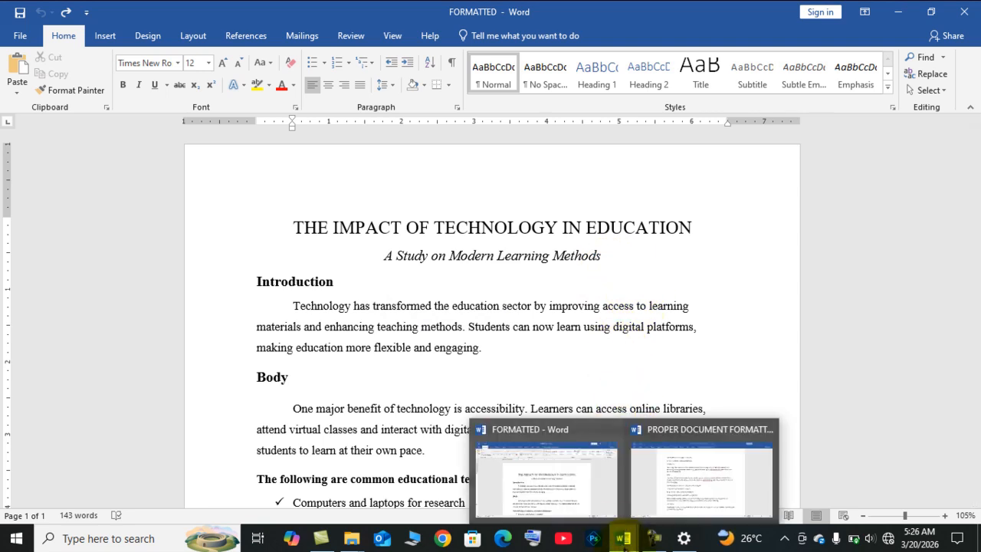
left_click(712, 485)
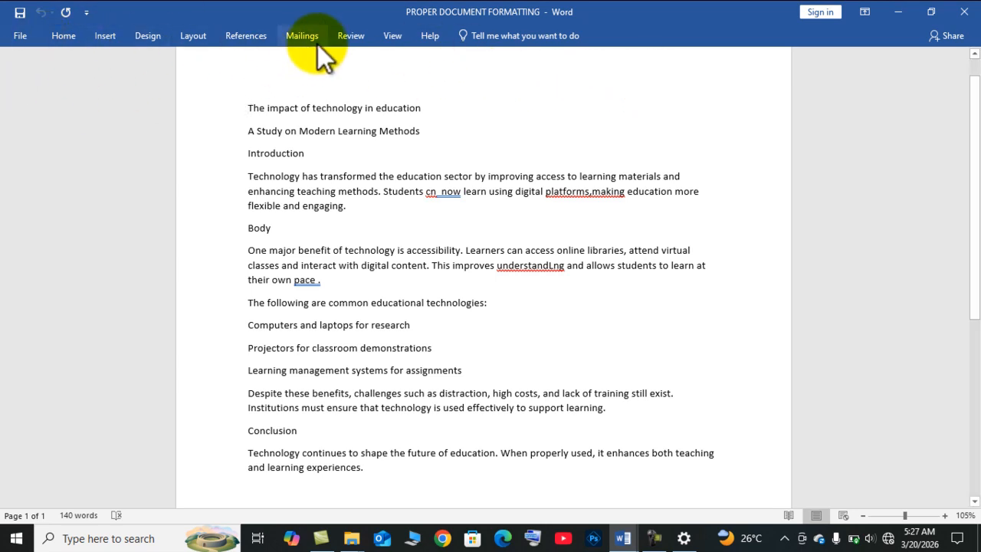
Step: Pin the ribbon so that it stays expanded above the page, and show its Home commands
left_click(73, 36)
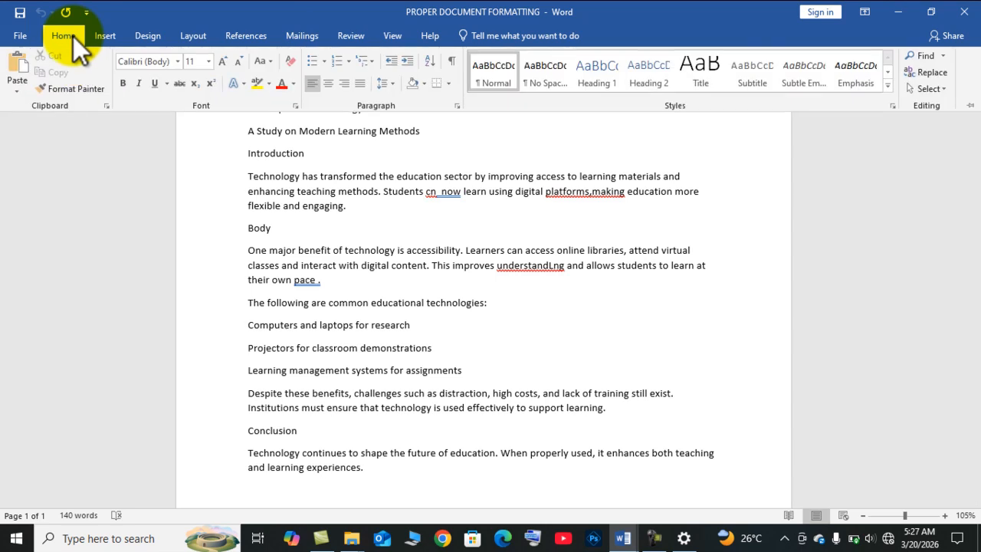
left_click(338, 250)
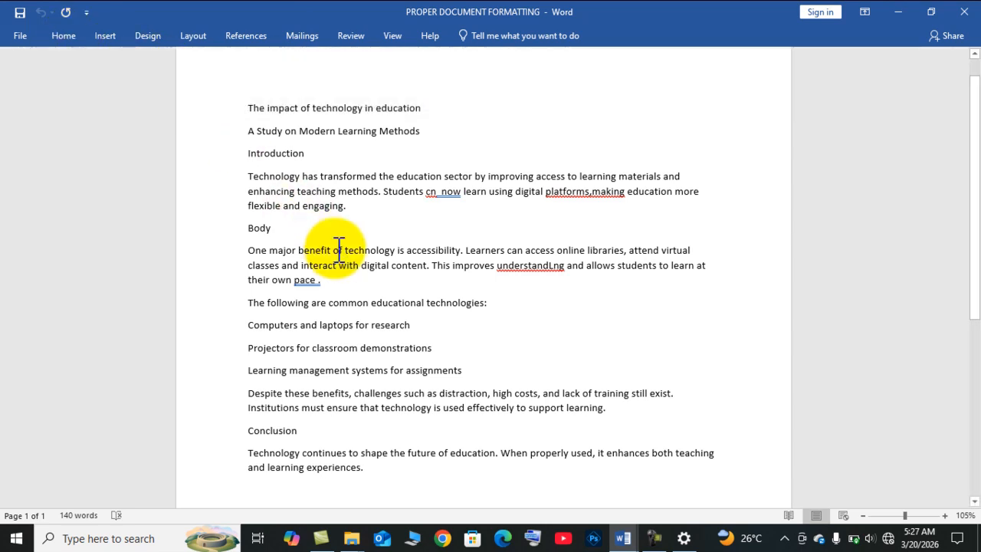
left_click(389, 38)
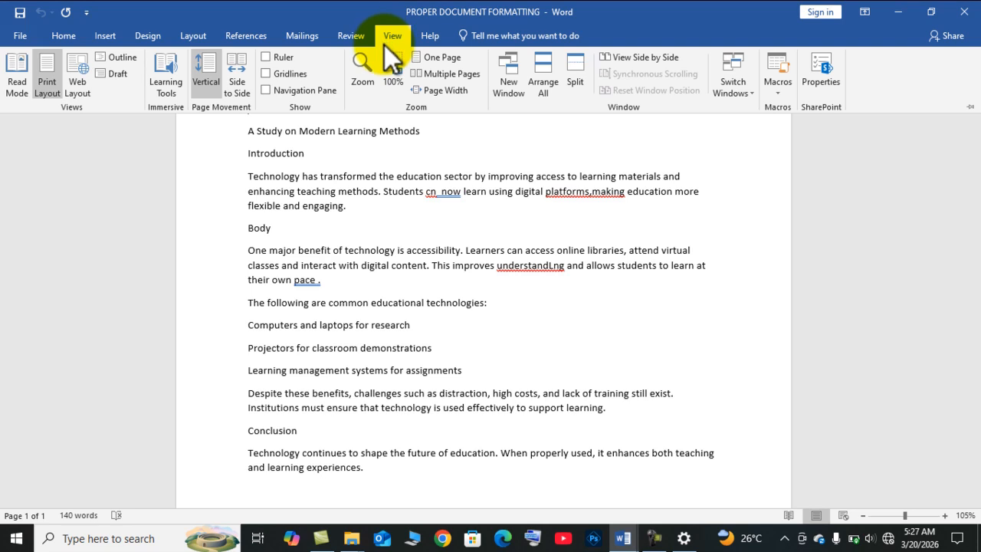
left_click(972, 106)
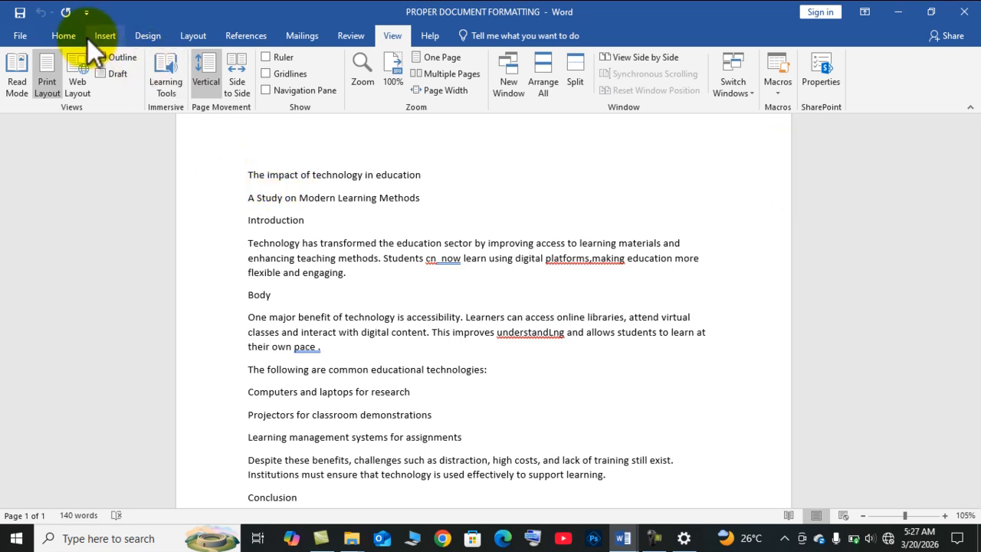
left_click(63, 35)
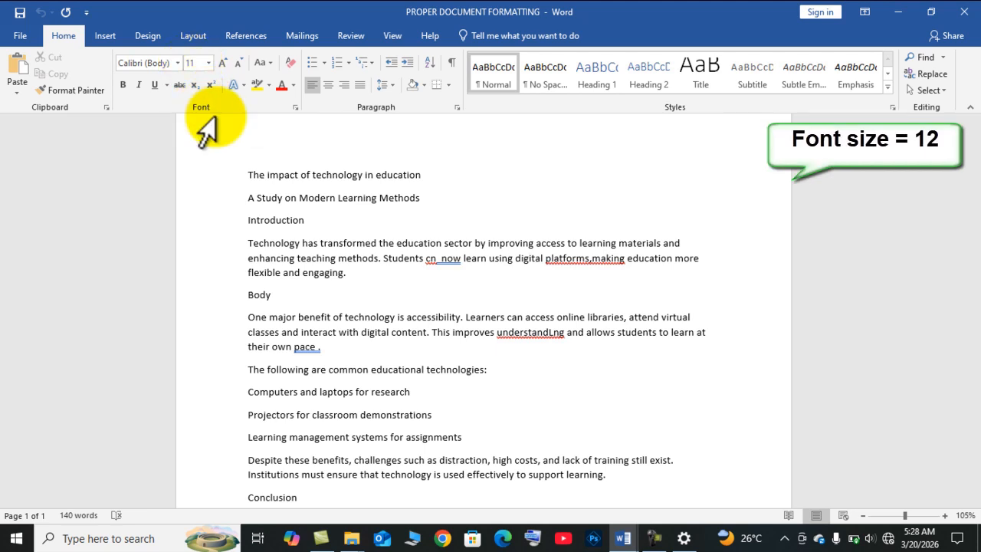
left_click(250, 175)
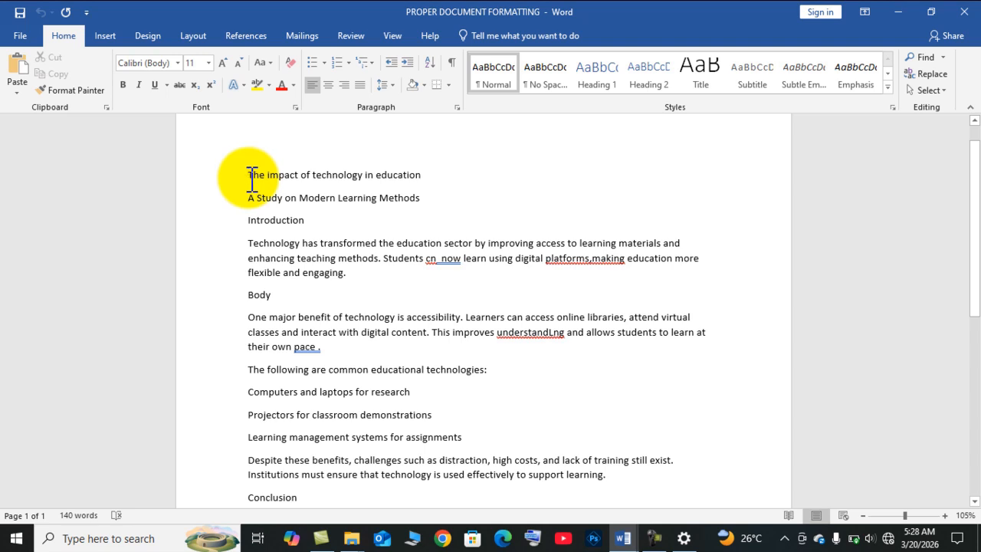
type("S/")
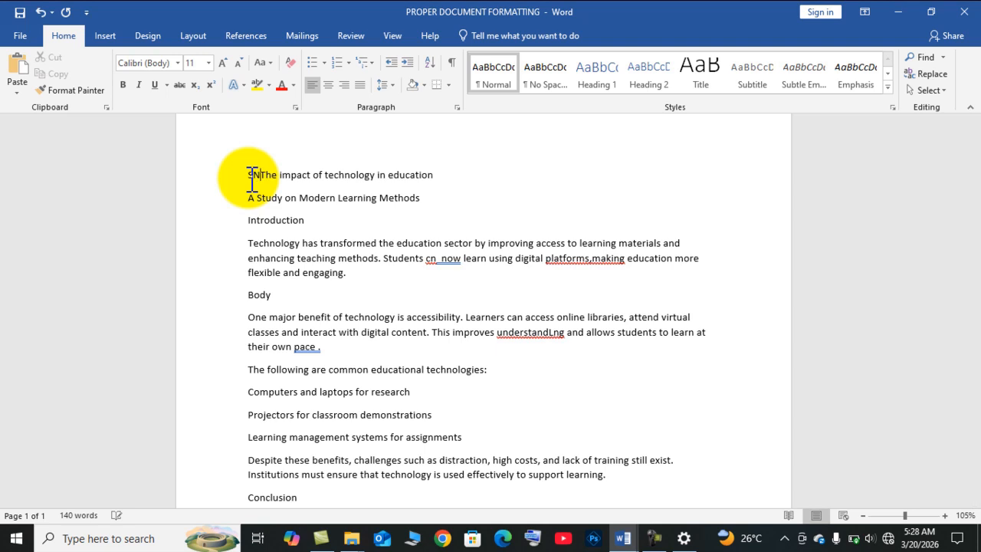
key("BackSpace")
key("BackSpace")
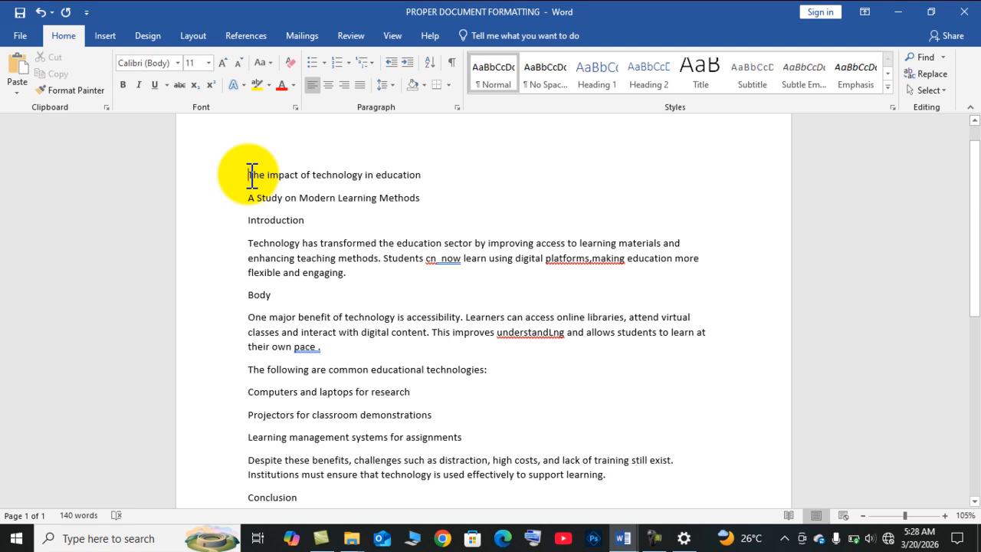
Step: Set the font of the entire document text to Times New Roman
left_click_drag(327, 260, 449, 416)
left_click(418, 416)
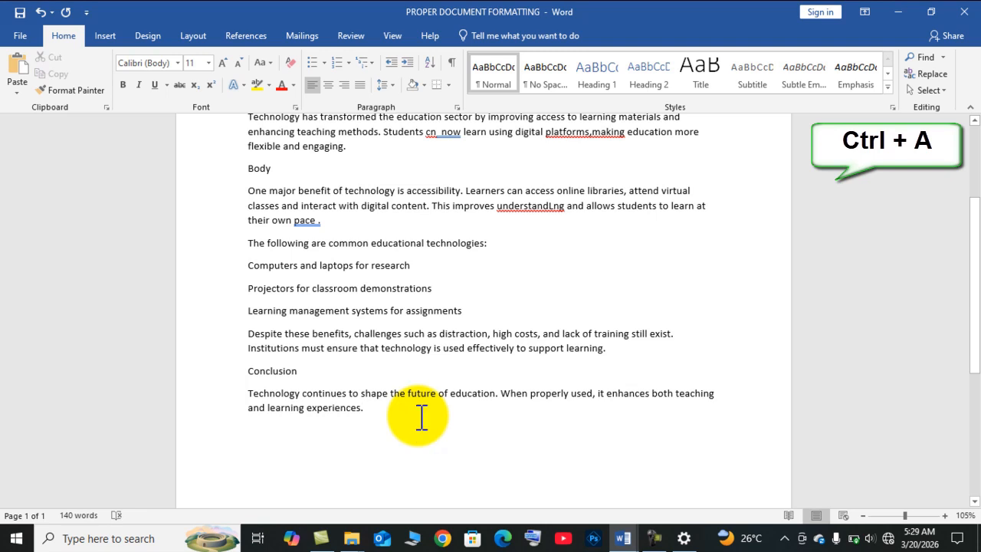
key("ctrl+a")
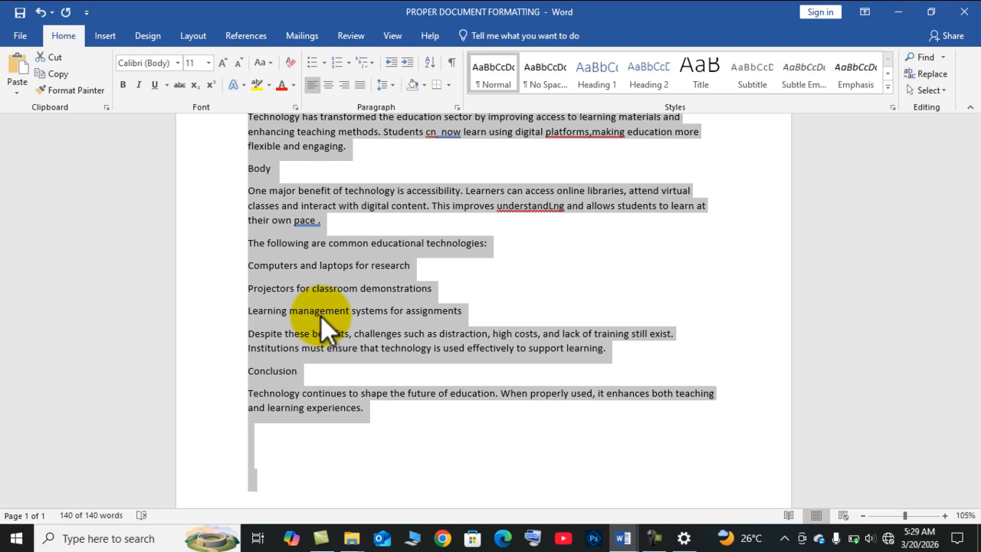
left_click(155, 68)
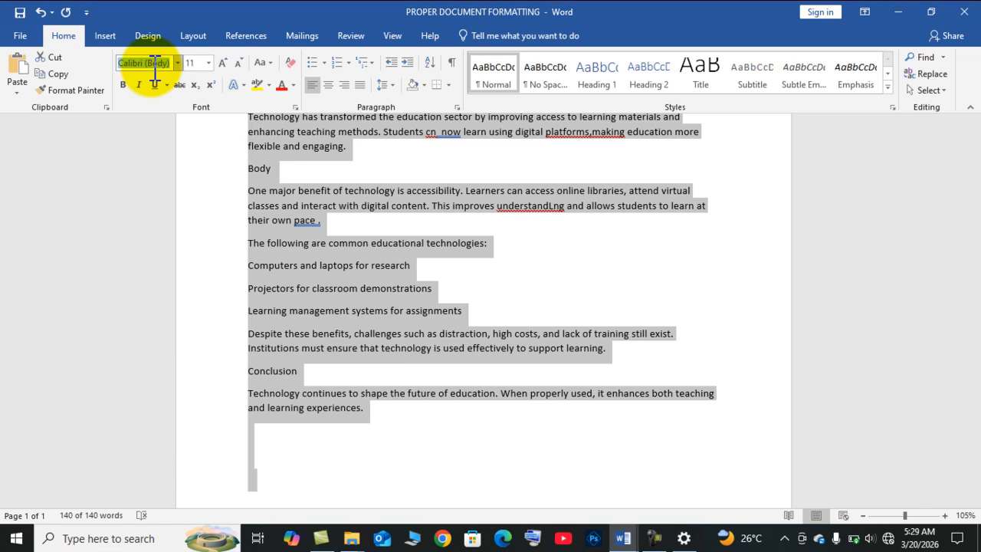
type("Times New Ro")
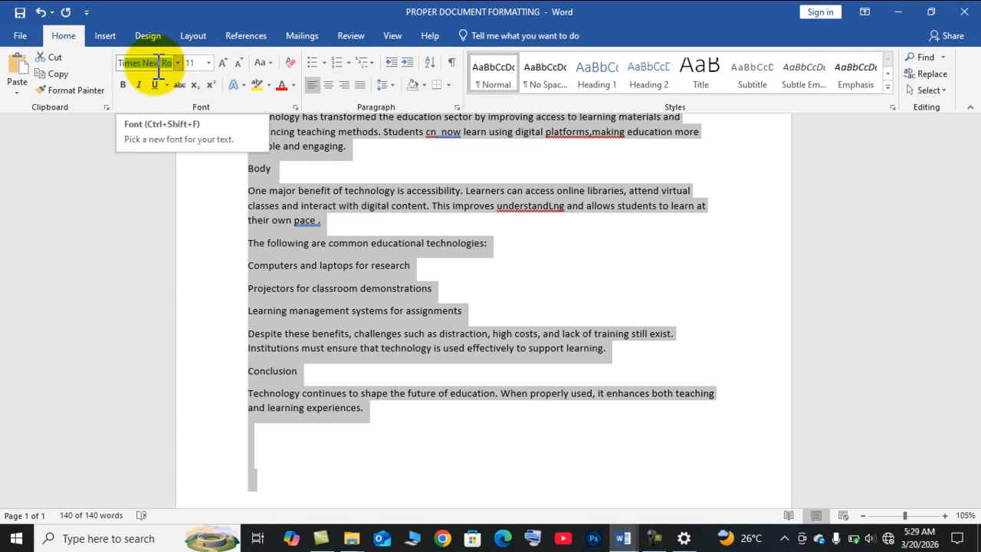
key("Return")
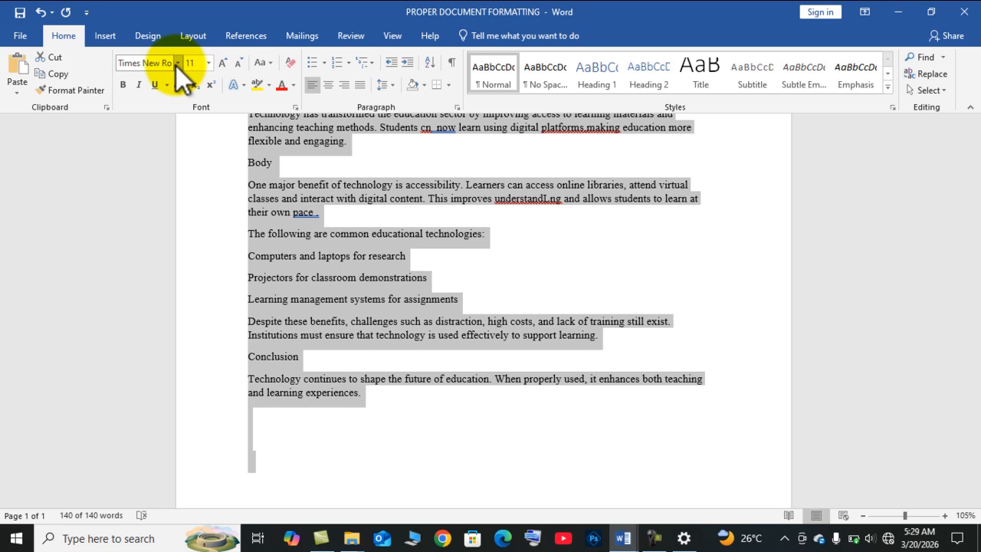
Step: Try the Bernard MT Condensed font on the entire document text
left_click(176, 65)
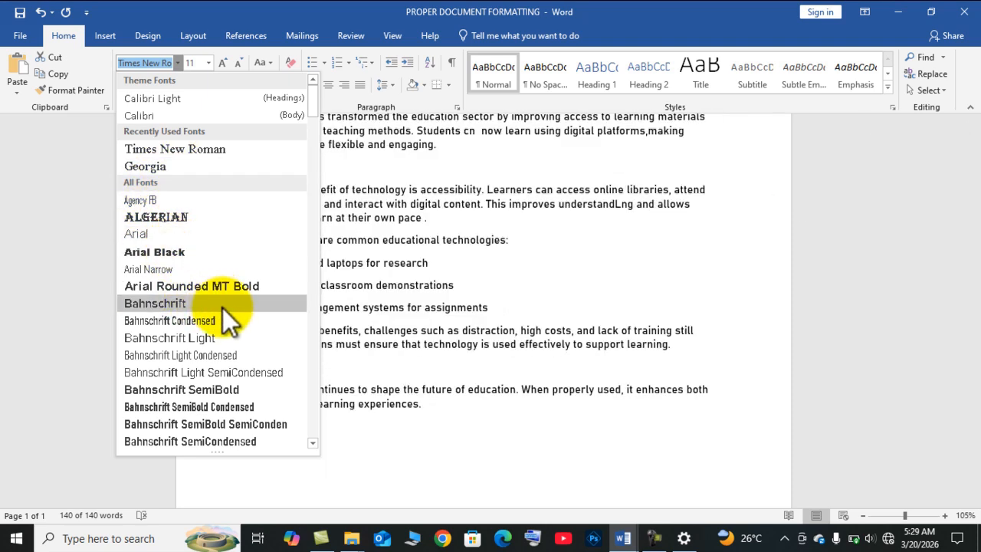
left_click(314, 443)
left_click(313, 443)
left_click(314, 443)
left_click(314, 443)
left_click(313, 443)
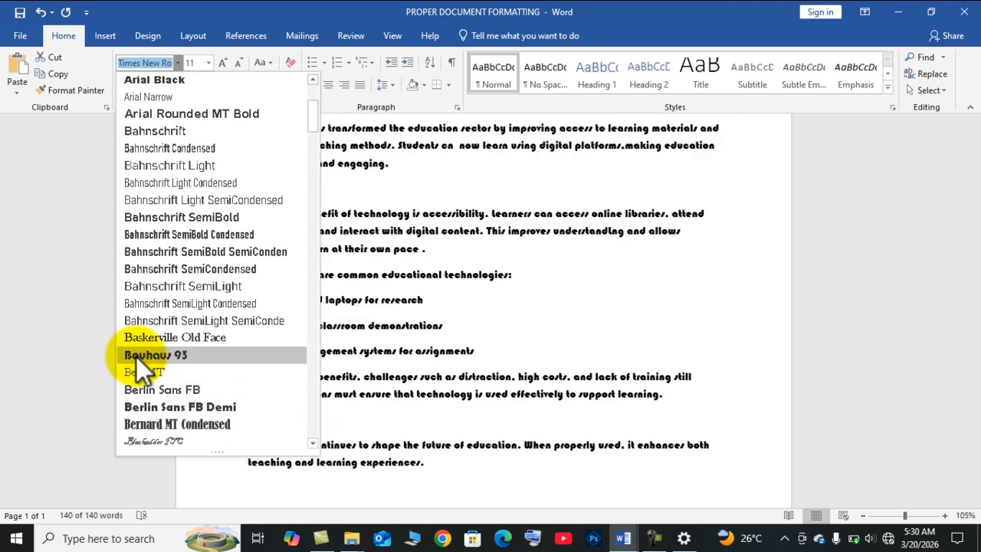
left_click(165, 424)
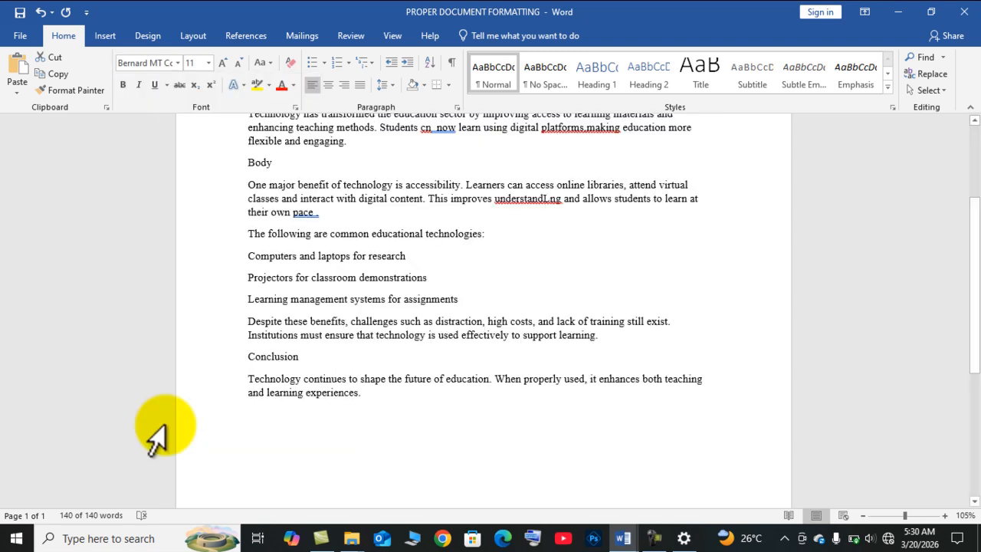
left_click(385, 414)
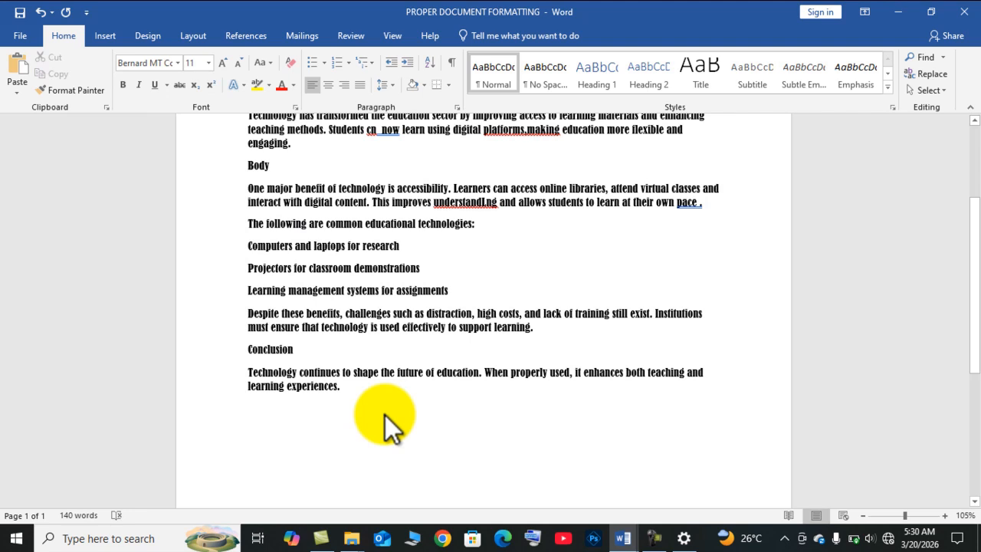
Step: Undo, redo and again undo the Bernard MT Condensed font change on the whole text
key("ctrl+z")
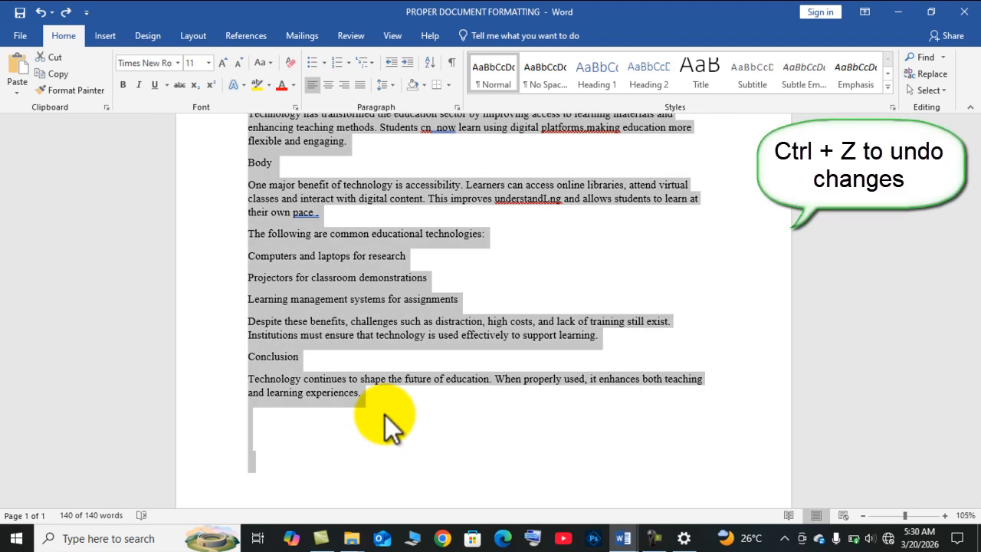
key("ctrl+y")
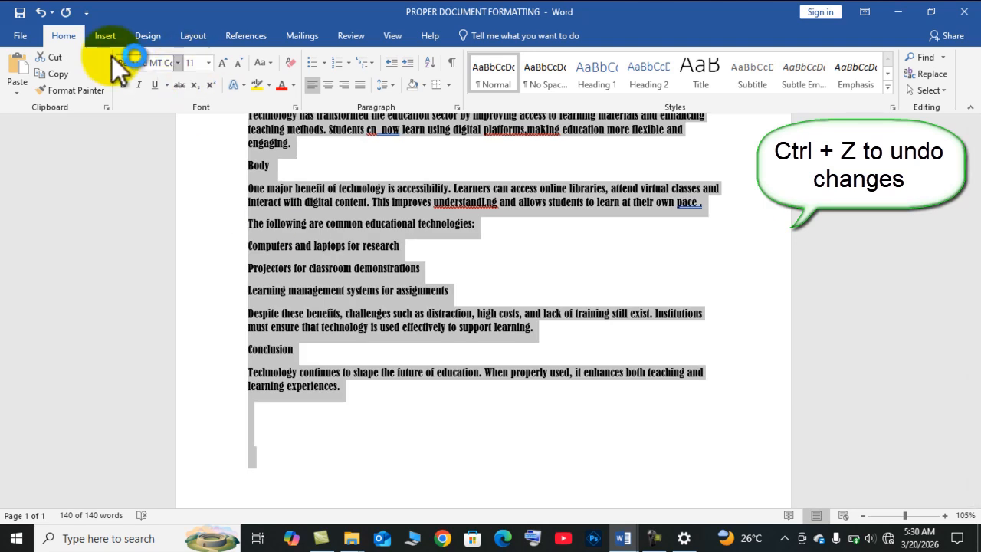
left_click(40, 13)
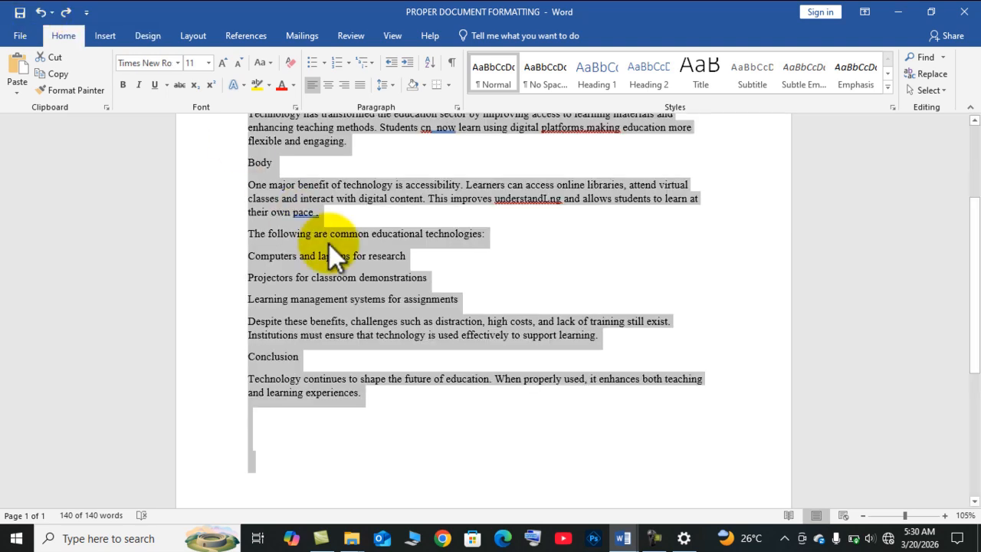
Step: Correct the spelling and spacing errors in the Introduction paragraph so they read "can now" and "platforms, making"
left_click(395, 297)
scroll(399, 299, "up", 3)
scroll(399, 299, "up", 1)
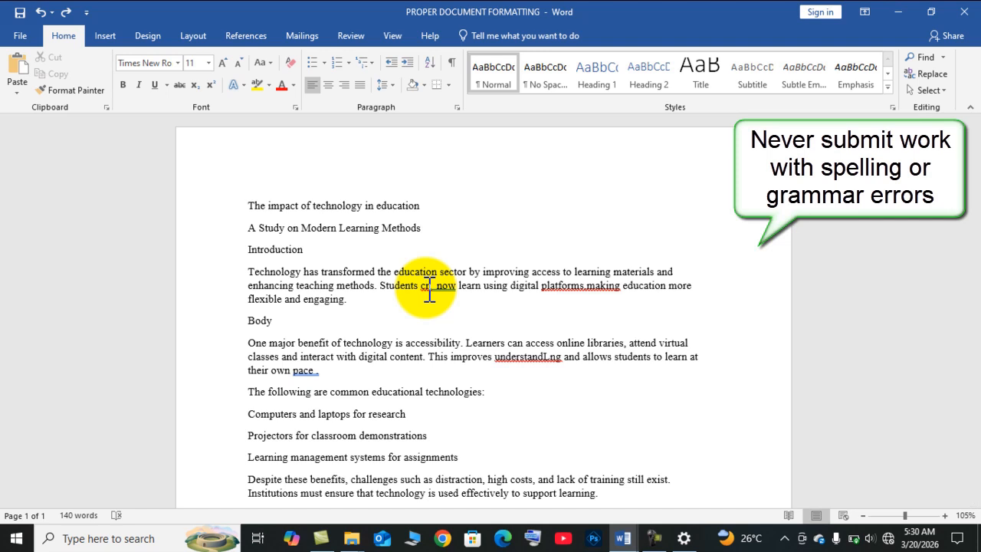
right_click(428, 289)
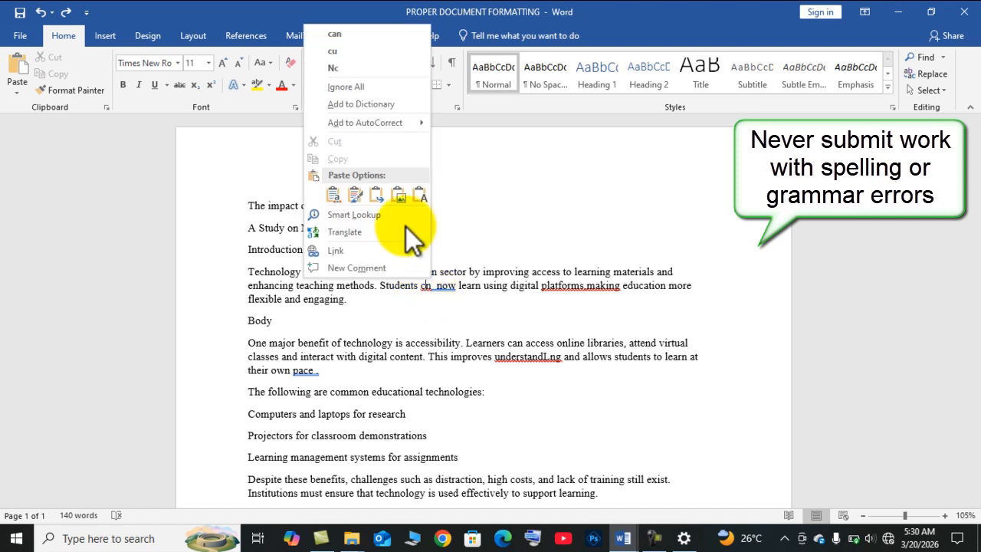
left_click(335, 34)
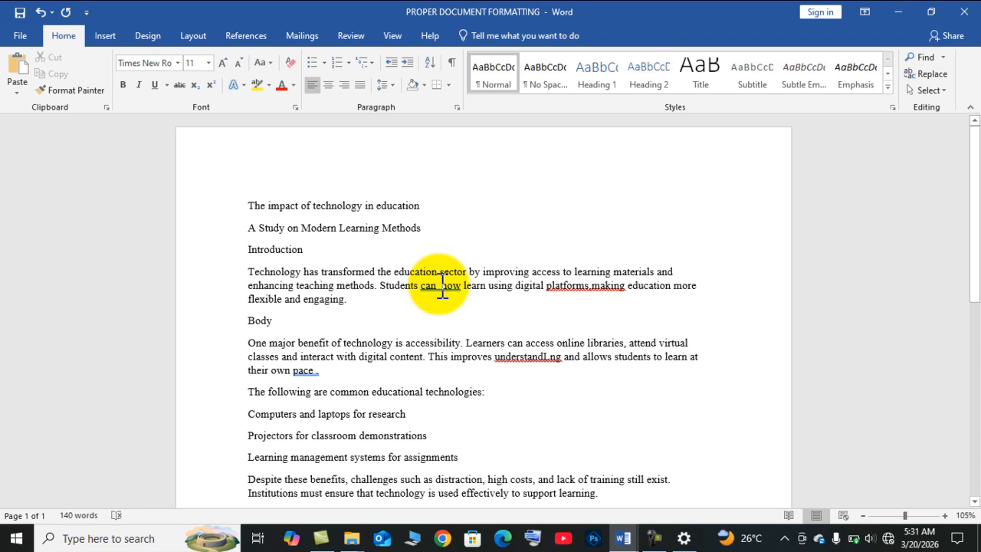
key("Delete")
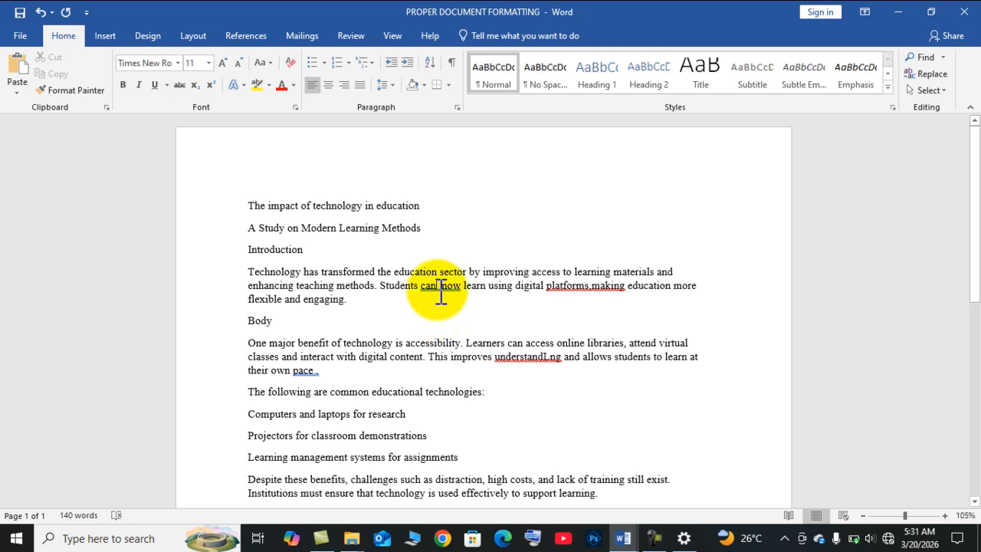
right_click(440, 288)
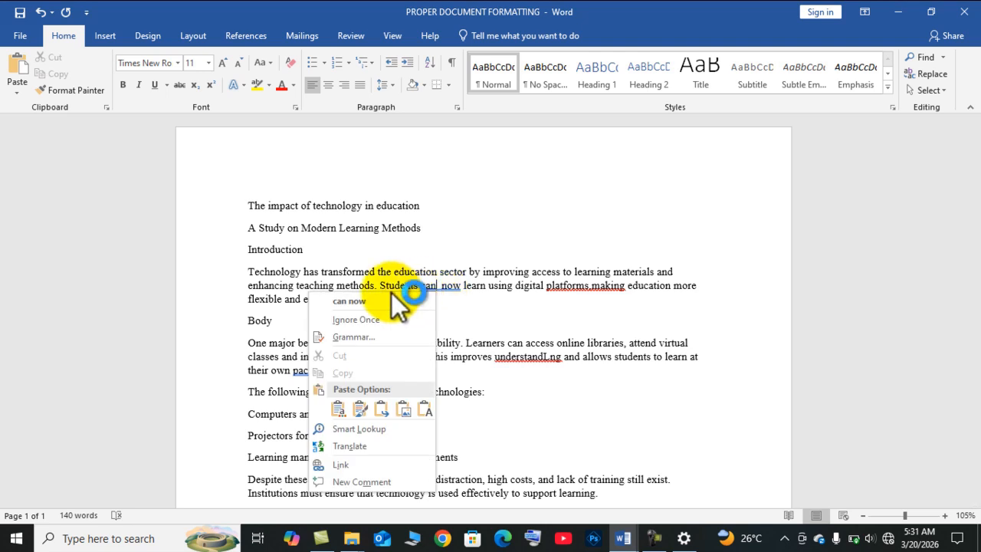
left_click(362, 300)
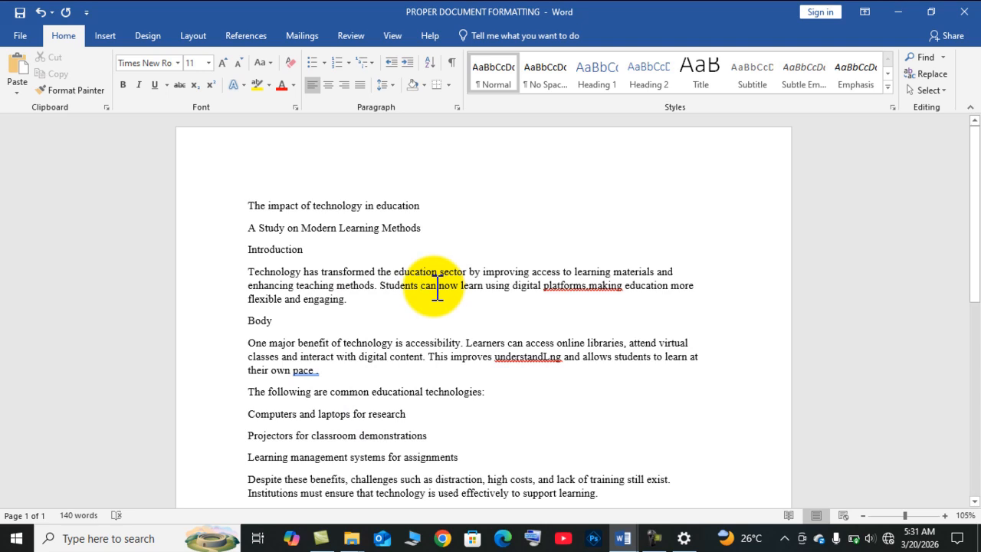
right_click(562, 292)
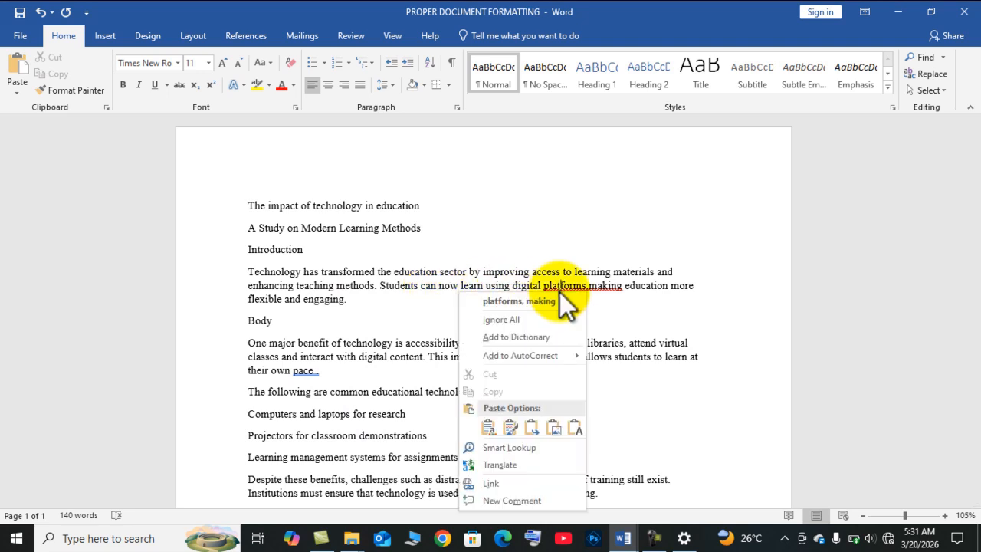
left_click(533, 300)
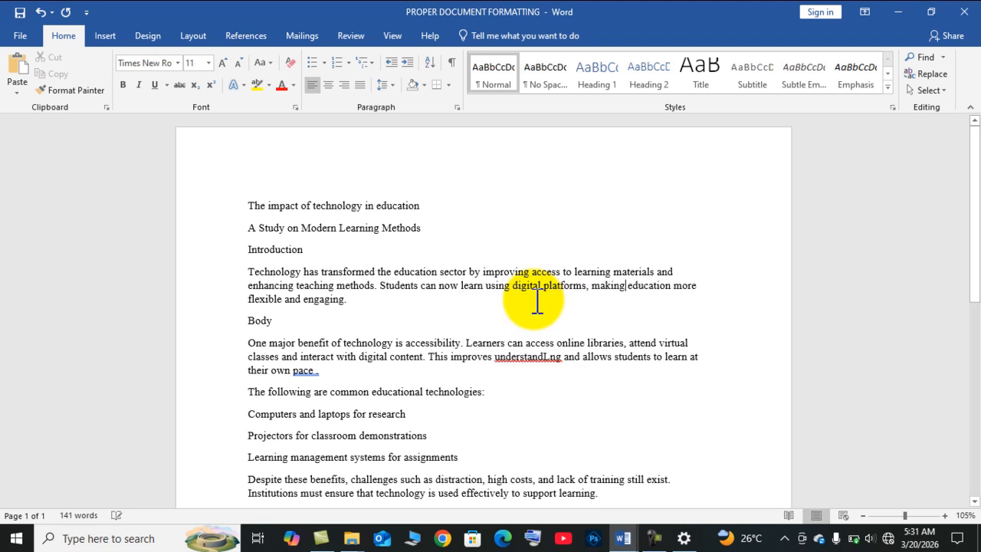
Step: In the first Body paragraph, correct "understandLng" to "understanding" and remove the space before the full stop after "pace"
right_click(521, 356)
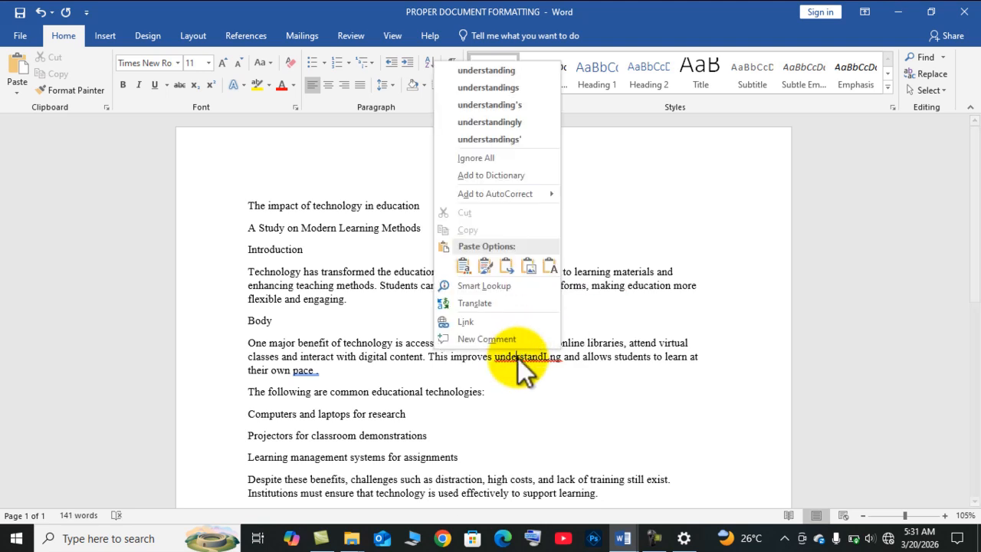
left_click(486, 70)
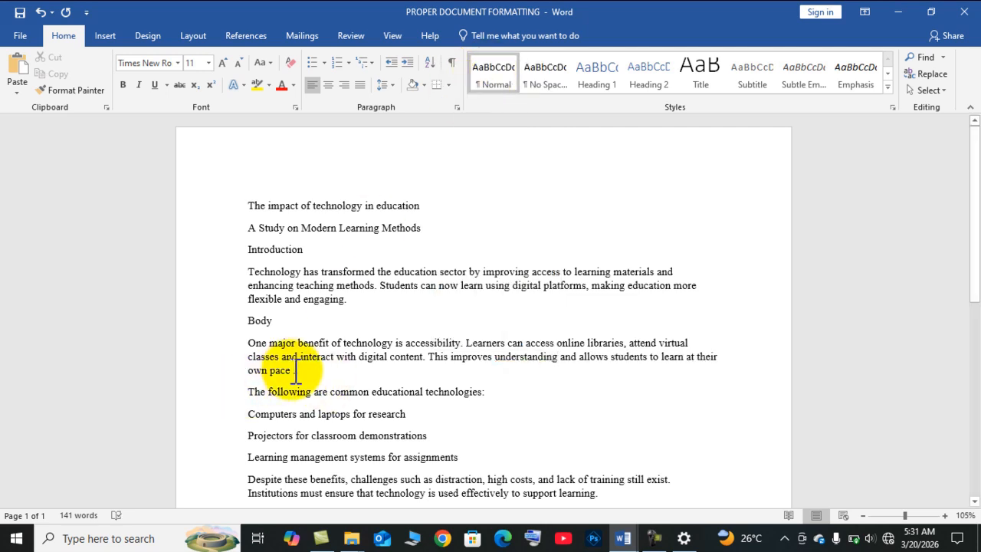
left_click(296, 371)
key("BackSpace")
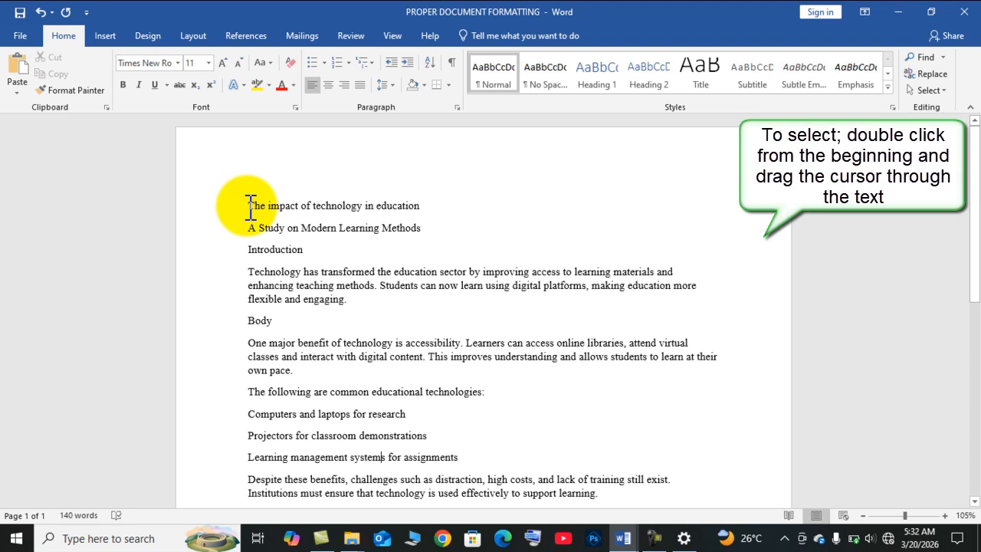
Step: Make the title line "The impact of technology in education" bold
left_click_drag(251, 207, 403, 210)
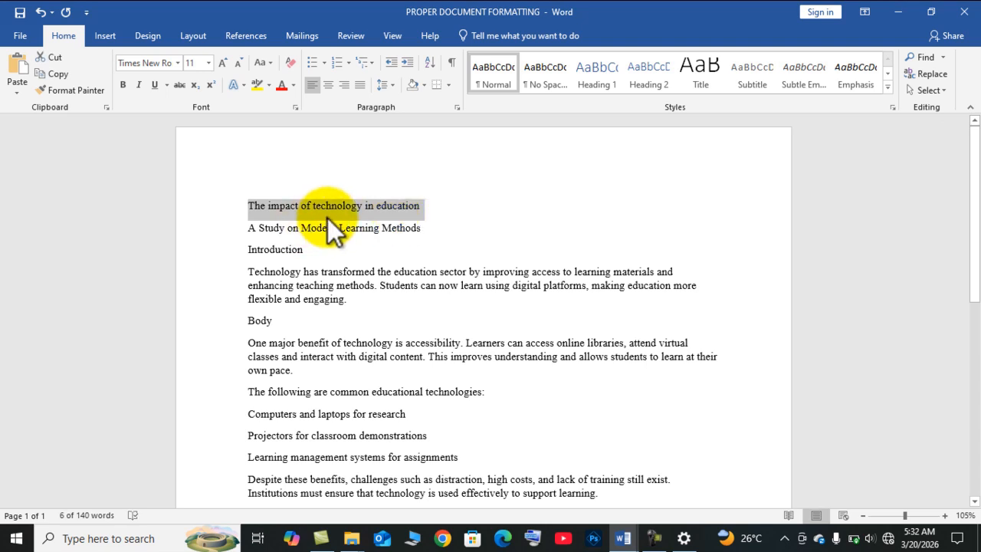
left_click(449, 214)
left_click_drag(250, 207, 413, 207)
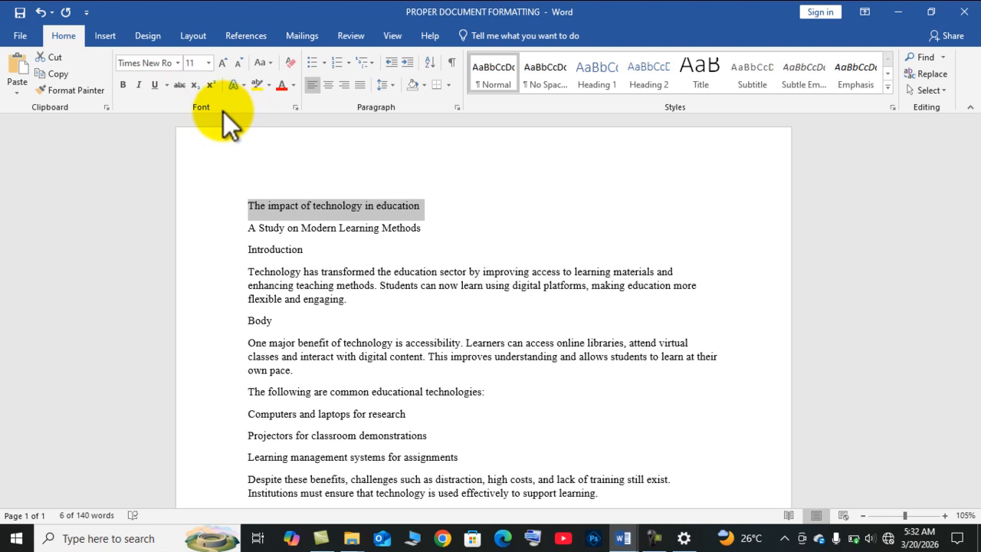
left_click(124, 85)
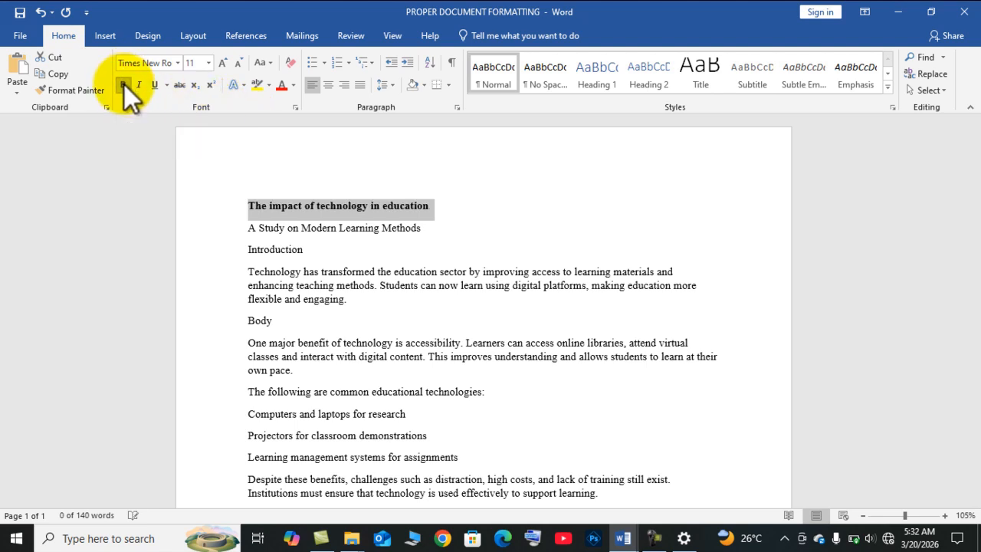
left_click(209, 64)
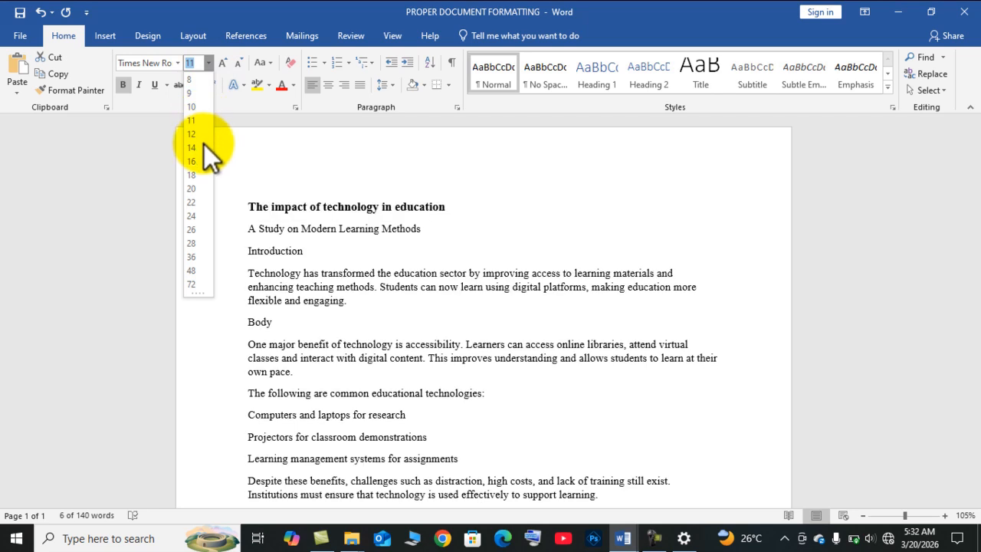
left_click(277, 201)
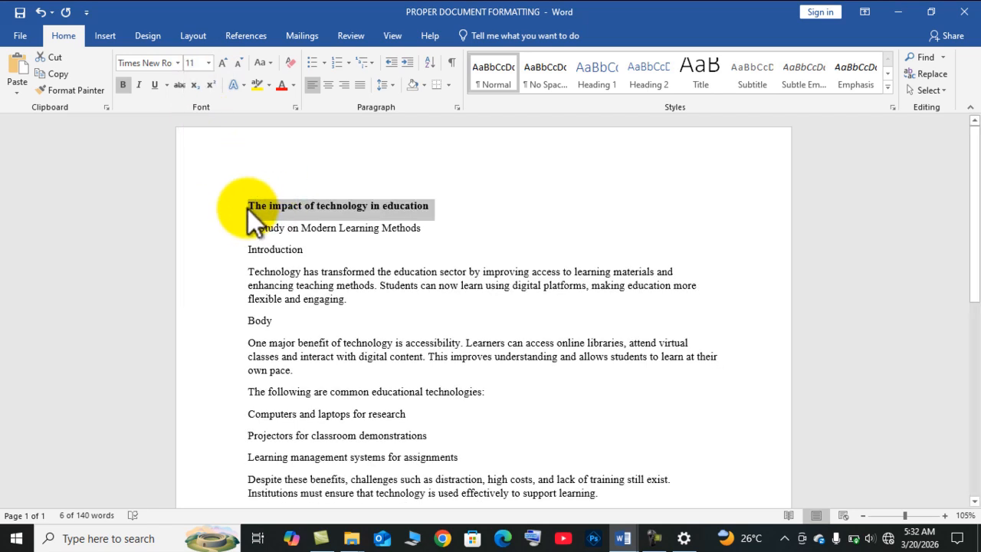
left_click(248, 207)
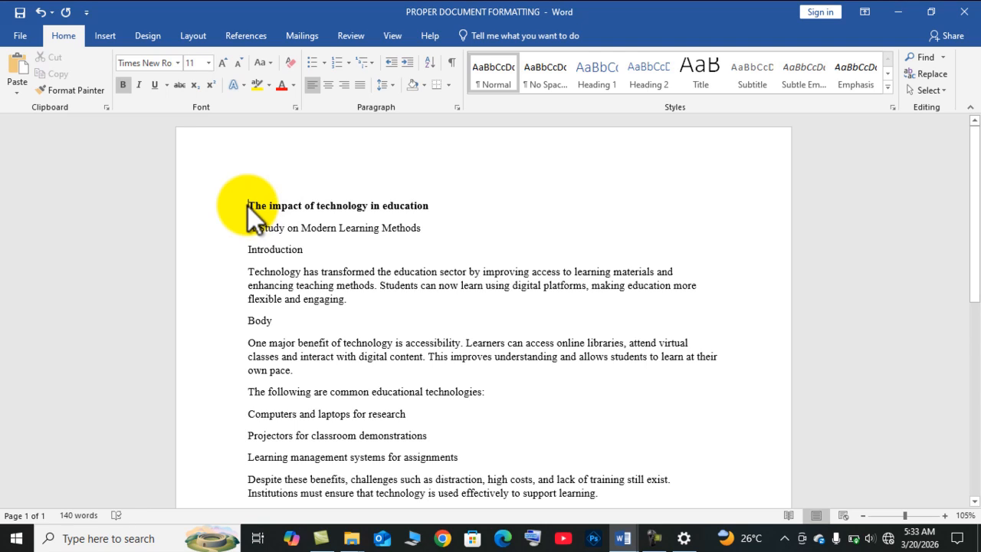
Step: Set the font size of the entire document text to 12
key("ctrl+a")
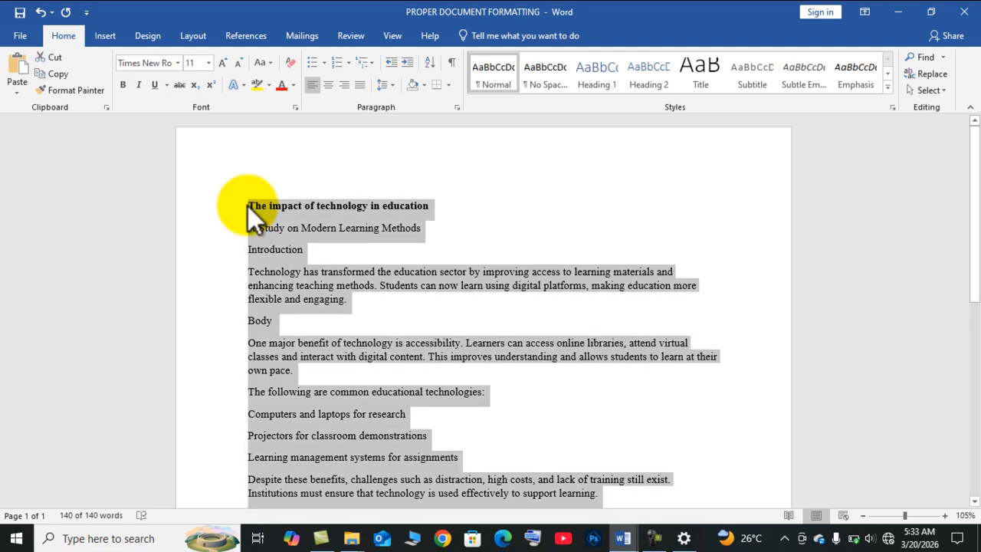
left_click(208, 62)
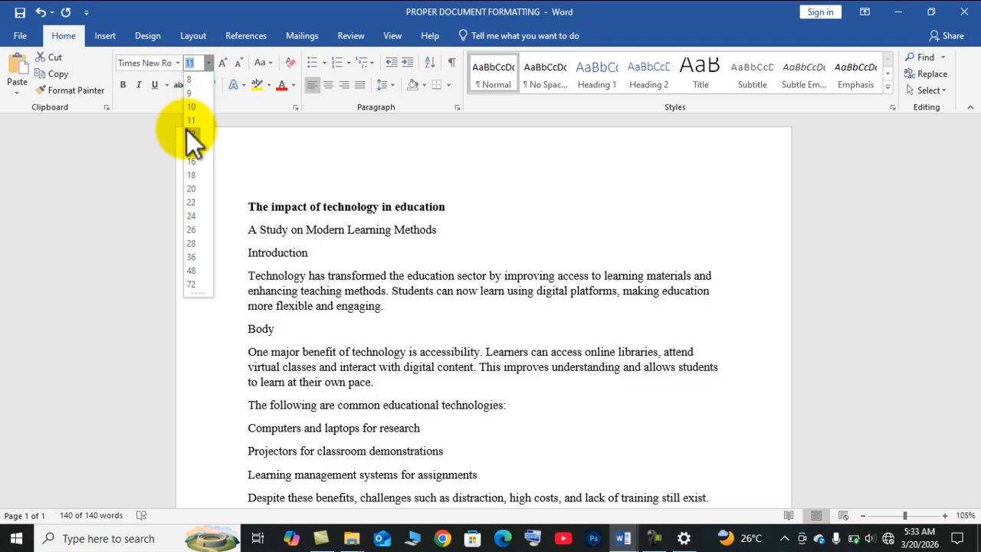
left_click(192, 134)
Step: Set the font size of the title line "The impact of technology in education" to 18
left_click(254, 205)
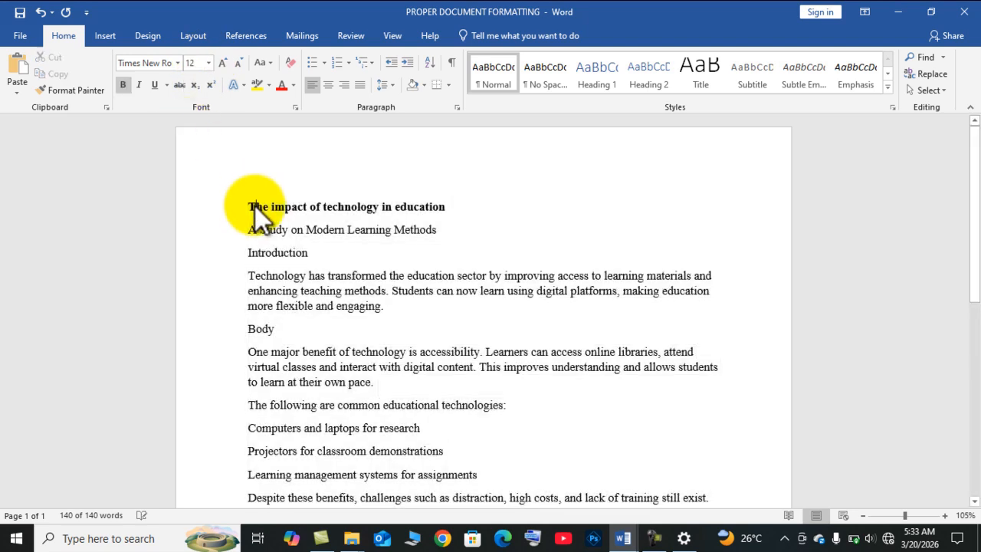
left_click_drag(254, 205, 426, 206)
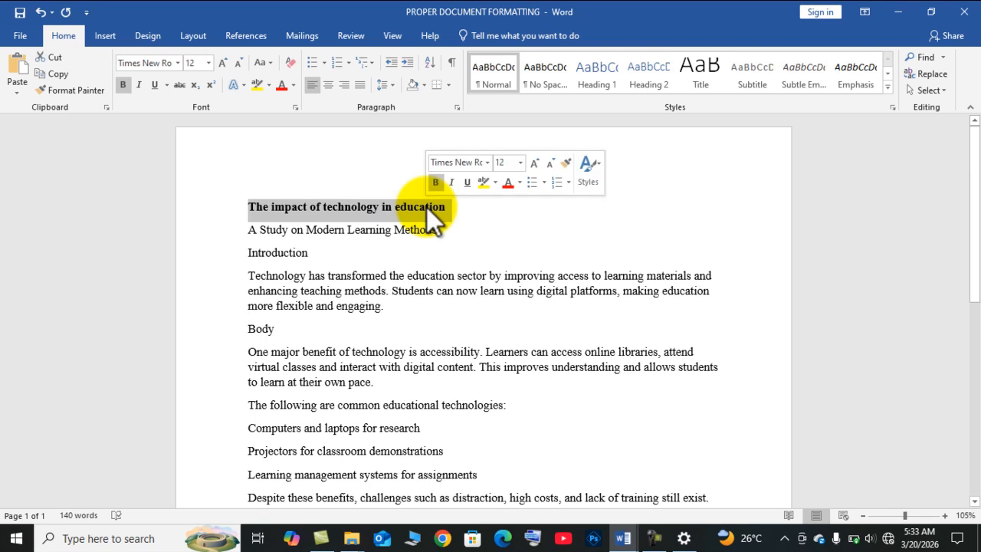
left_click(209, 64)
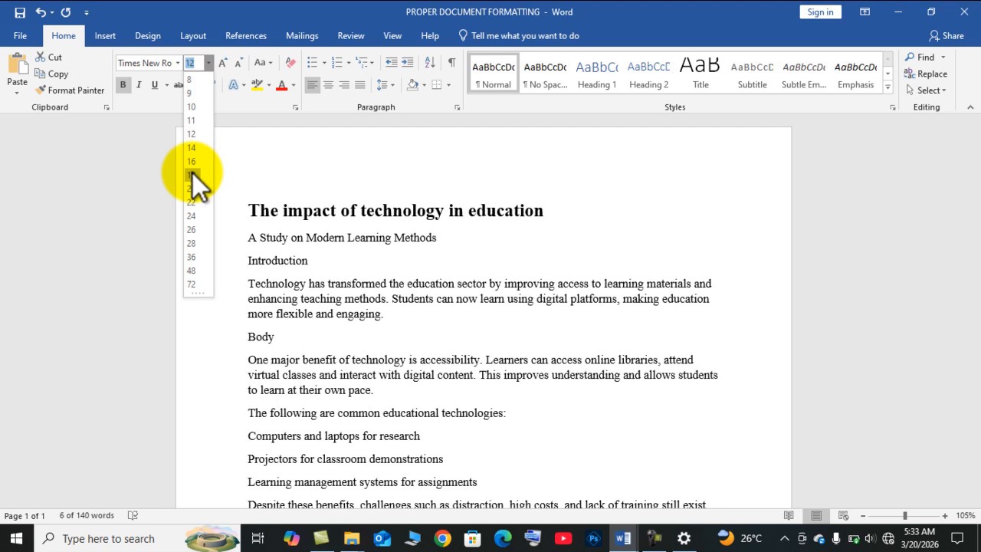
left_click(192, 174)
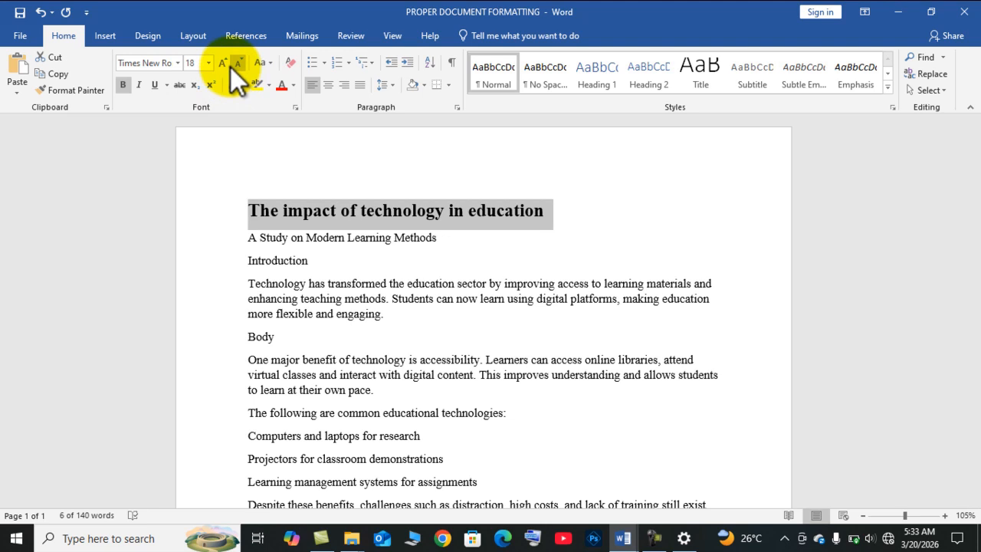
Step: Change the title line "The impact of technology in education" to uppercase and centre it
left_click(271, 63)
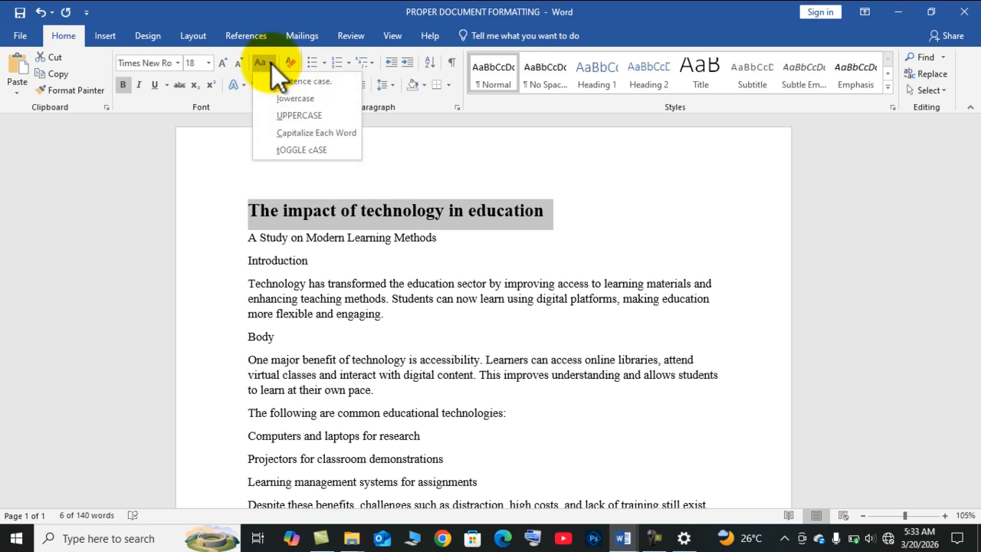
left_click(288, 113)
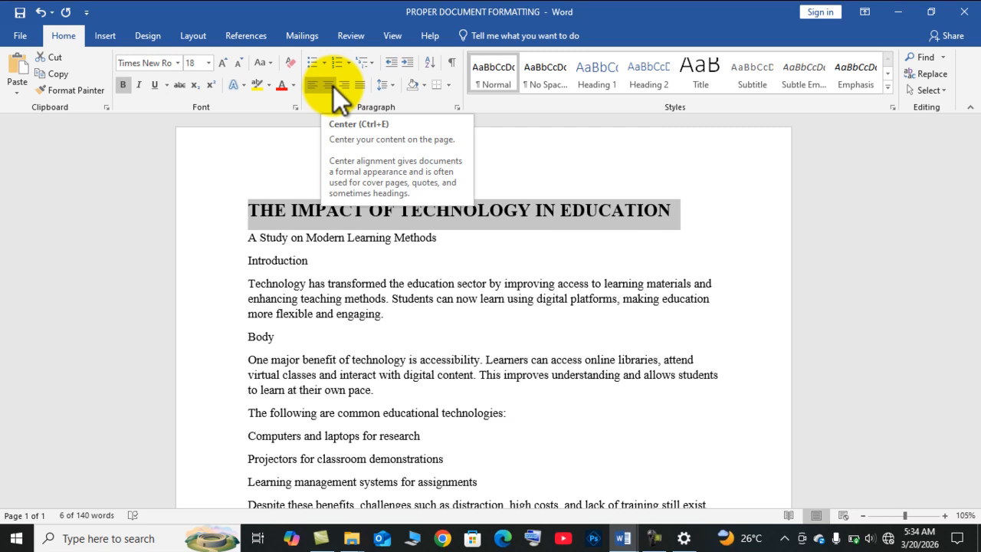
key("ctrl+e")
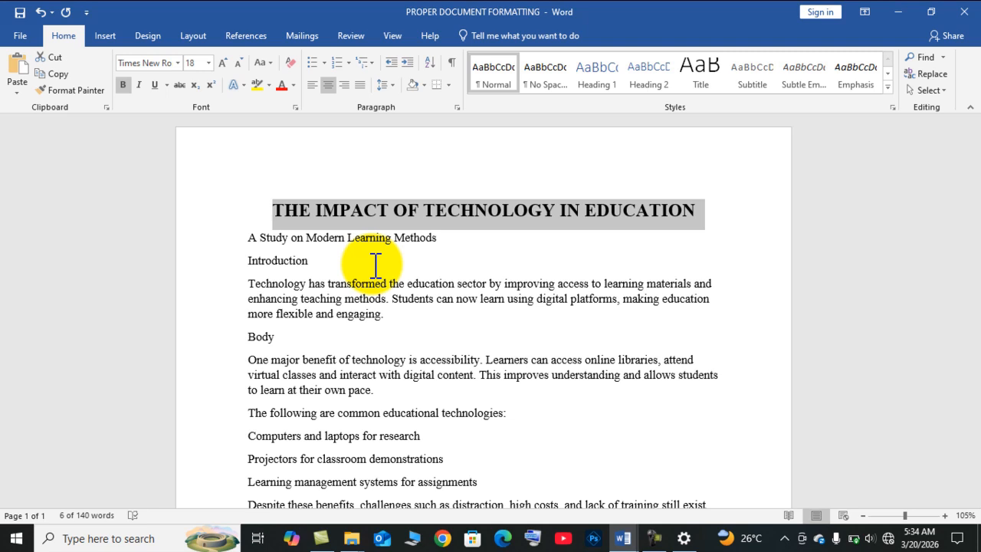
Step: Format the subtitle "A Study on Modern Learning Methods" as italic, centred and font size 14
left_click(253, 237)
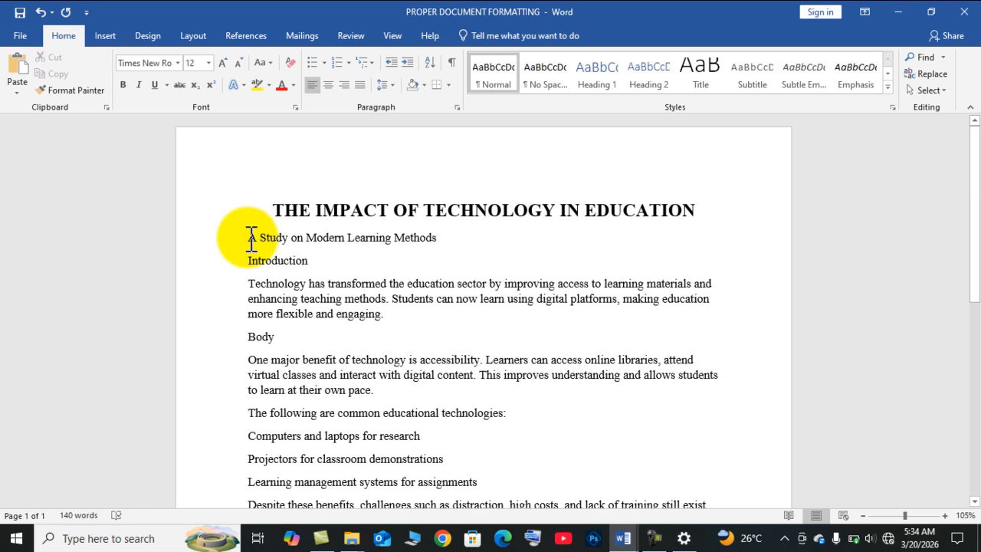
left_click_drag(251, 237, 424, 249)
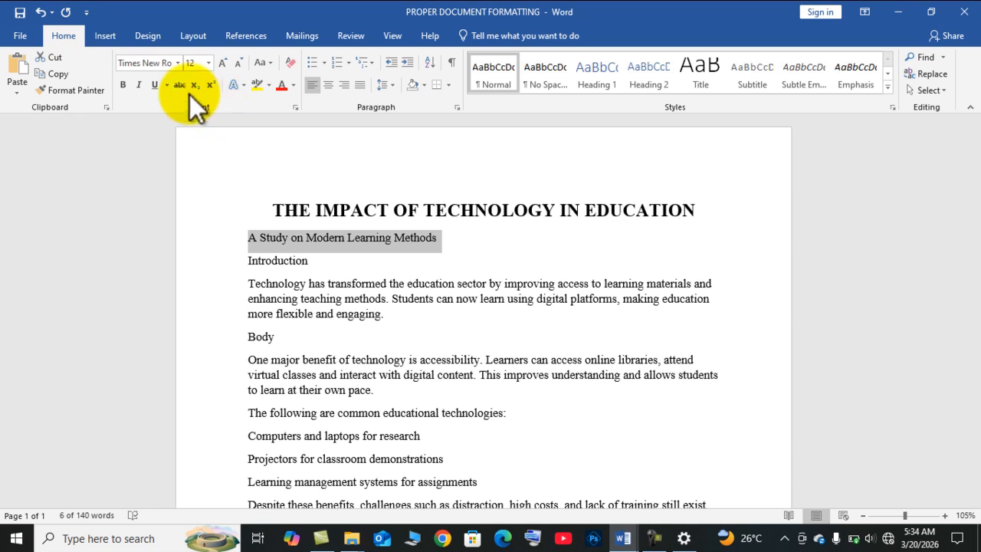
left_click(140, 82)
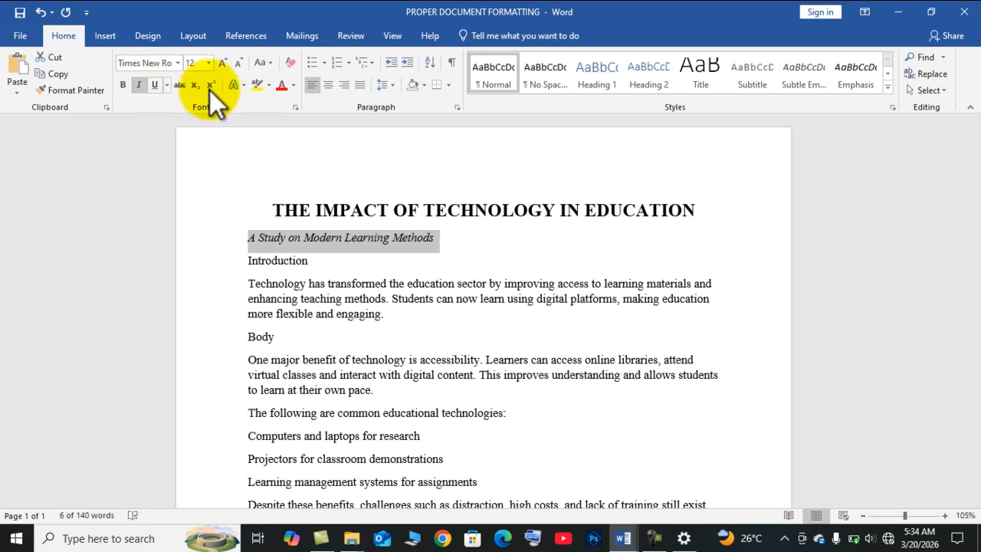
left_click(330, 86)
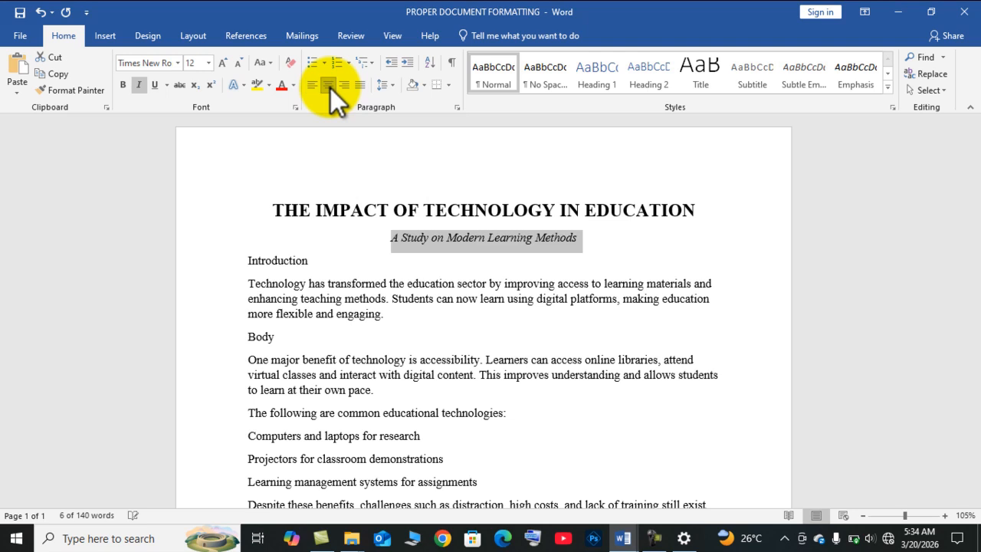
left_click(209, 63)
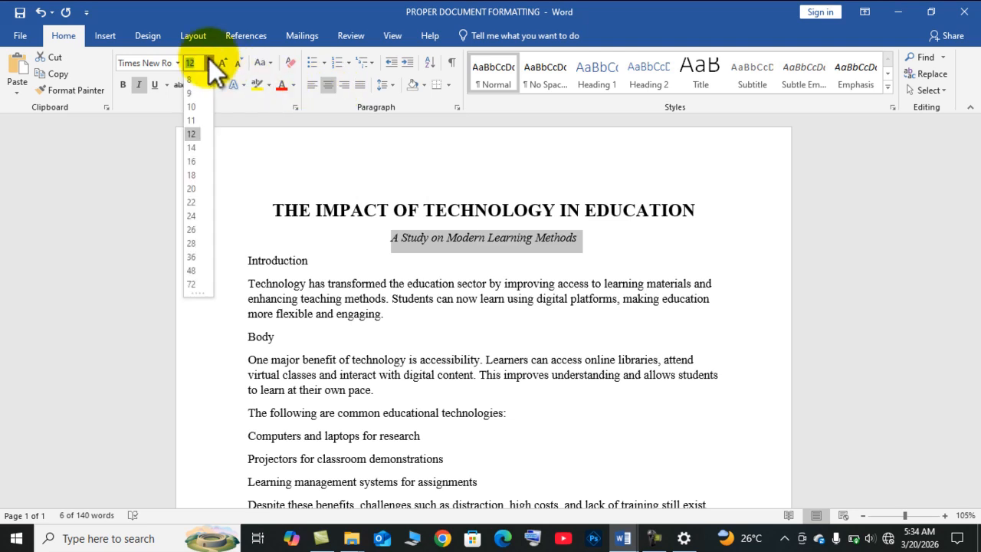
left_click(194, 151)
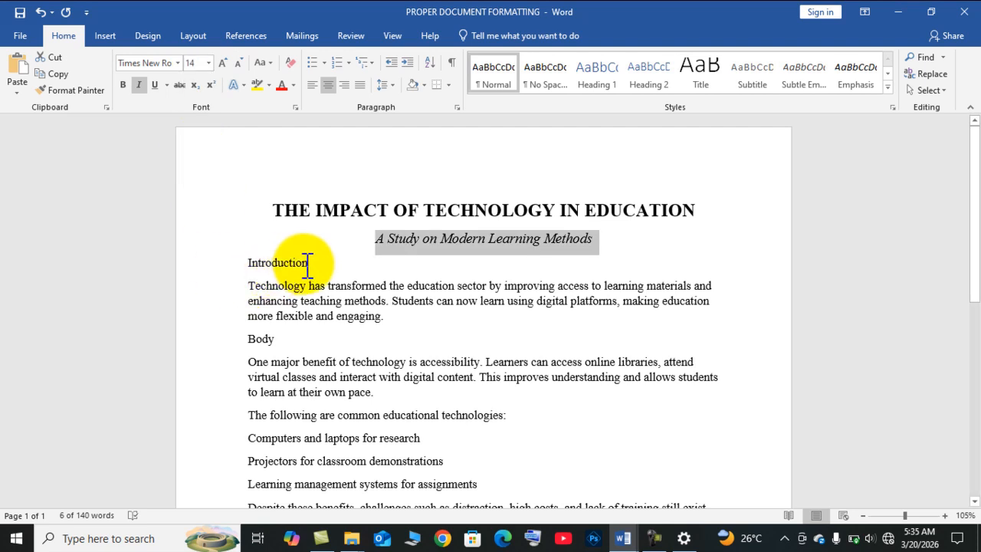
Step: Make the "Introduction" heading bold and set its font size to 14
left_click_drag(310, 263, 246, 266)
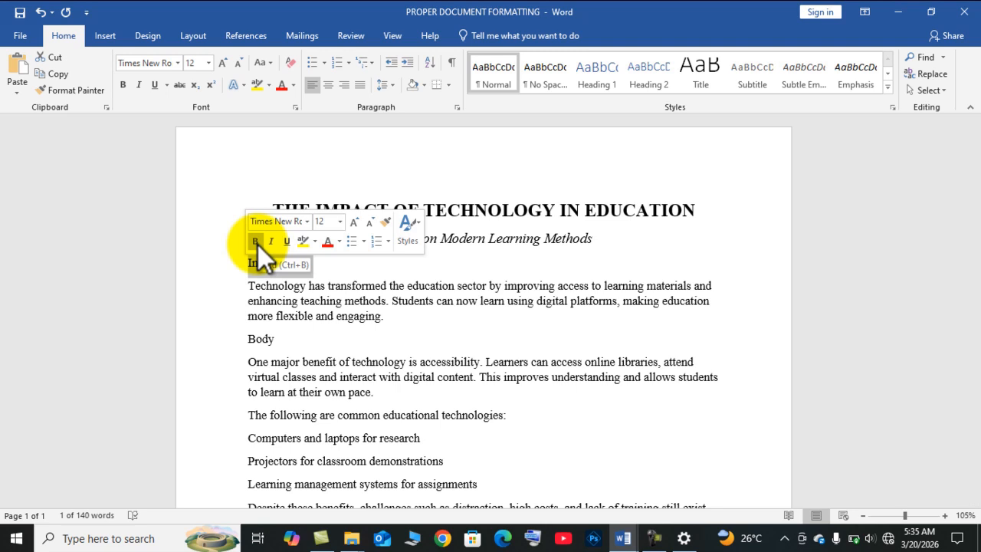
left_click(256, 242)
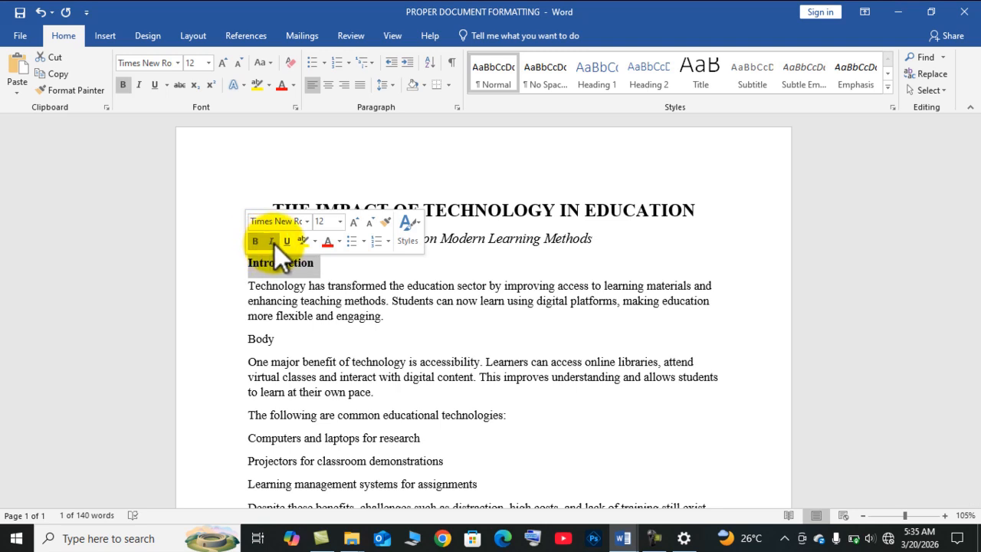
left_click(338, 222)
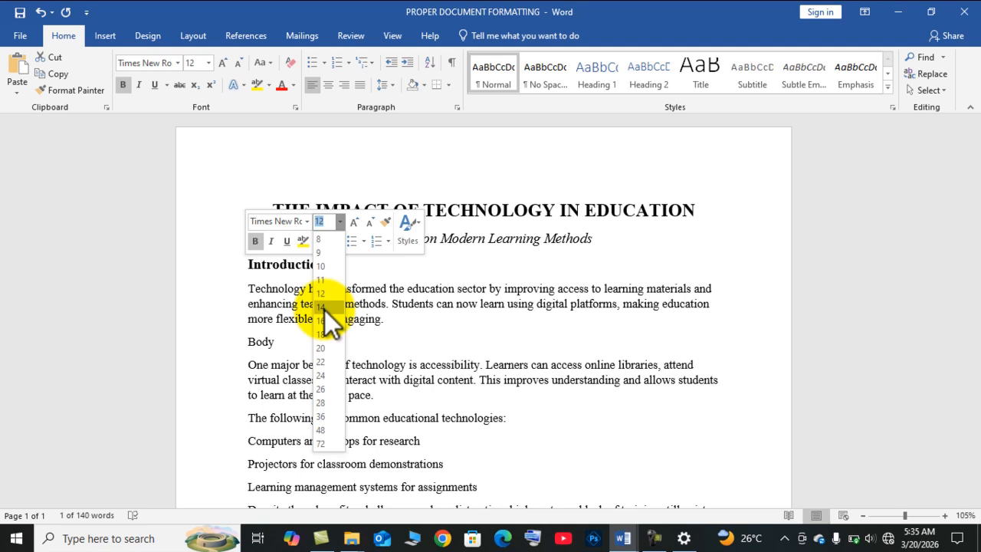
left_click(324, 307)
left_click(341, 289)
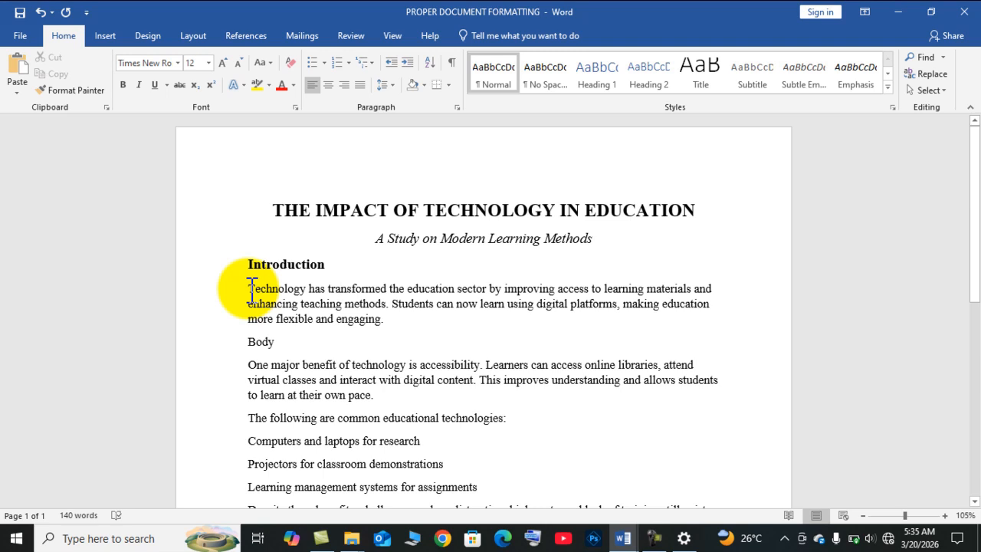
Step: Select the whole paragraph under the Introduction heading and show the ruler
left_click_drag(251, 289, 388, 326)
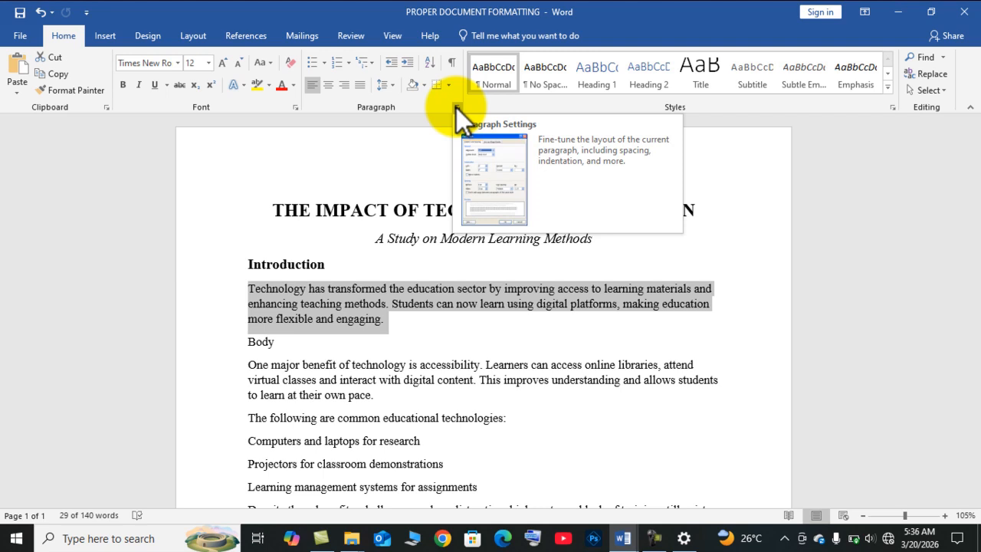
left_click(456, 108)
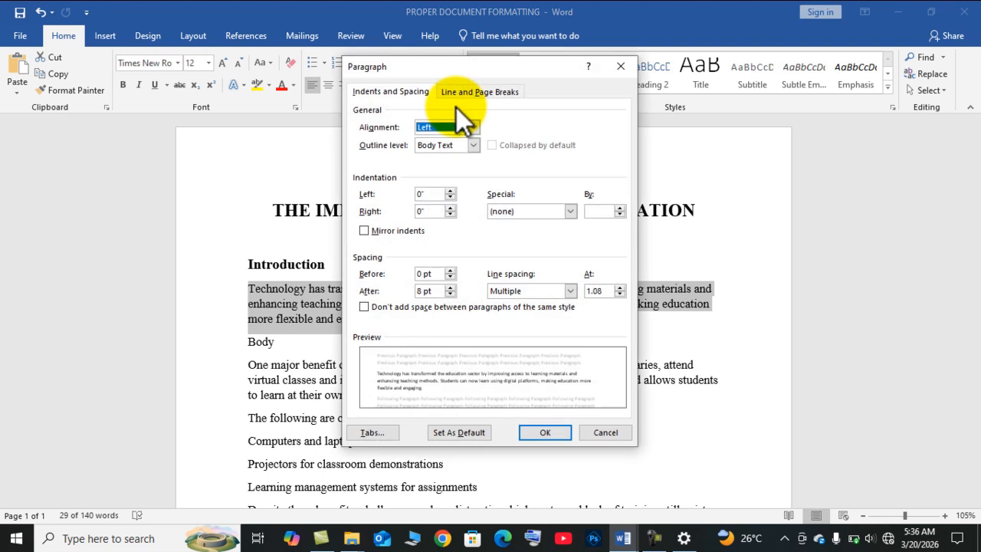
left_click(618, 68)
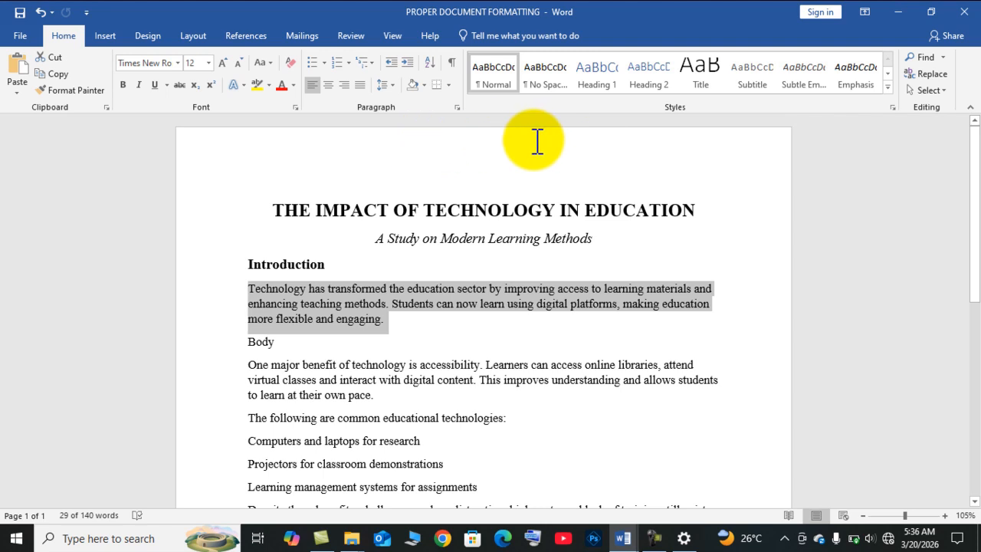
left_click(390, 34)
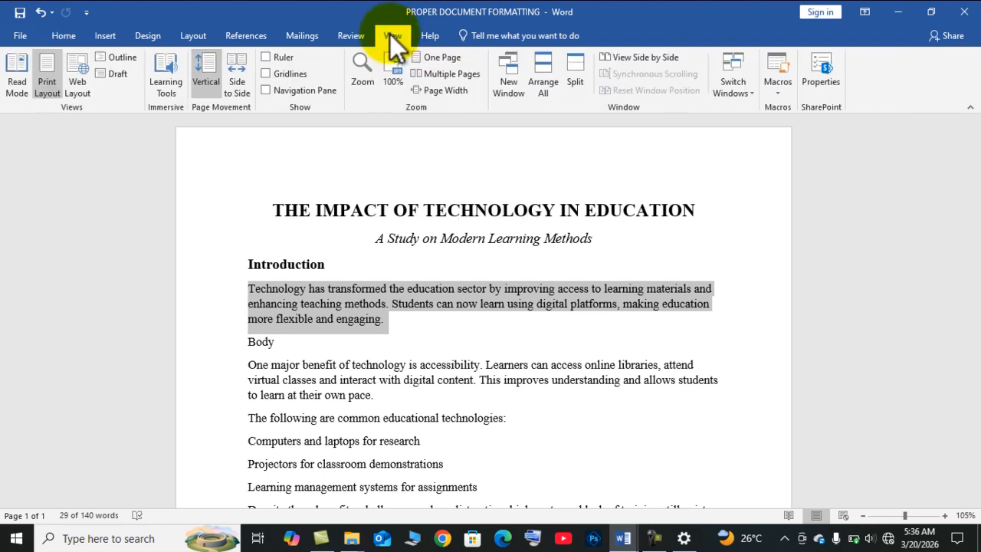
left_click(265, 58)
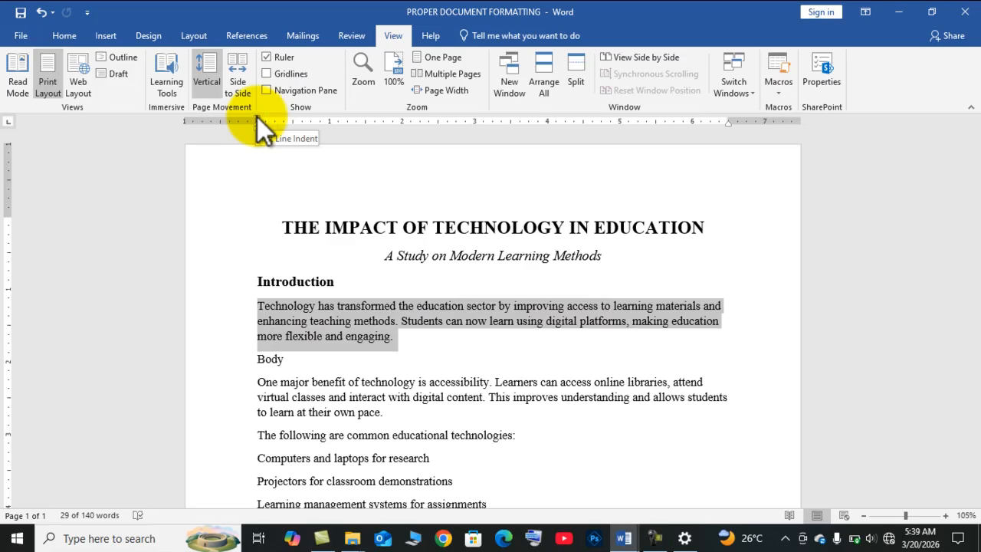
Step: Try a first-line indent of about 0.5 inch on the Introduction paragraph with the ruler, and undo it
left_click_drag(257, 117, 292, 121)
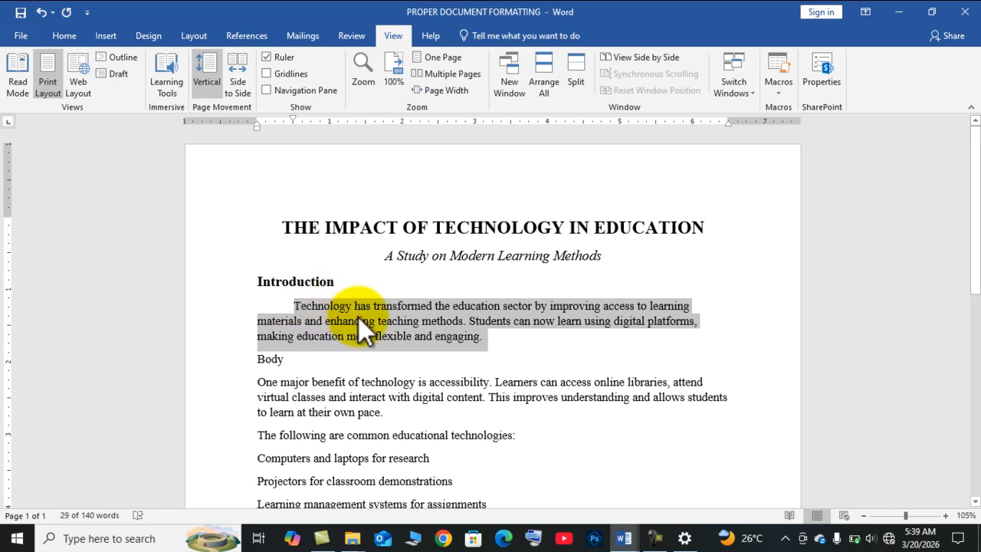
key("ctrl+z")
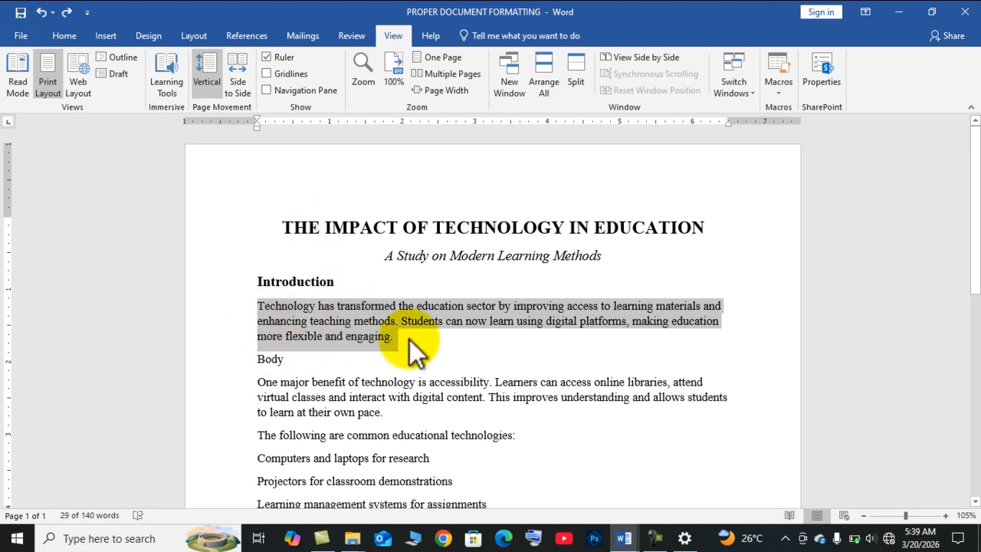
Step: Apply a special first-line indentation of 1.27 cm to the Introduction paragraph through the paragraph settings
left_click(60, 36)
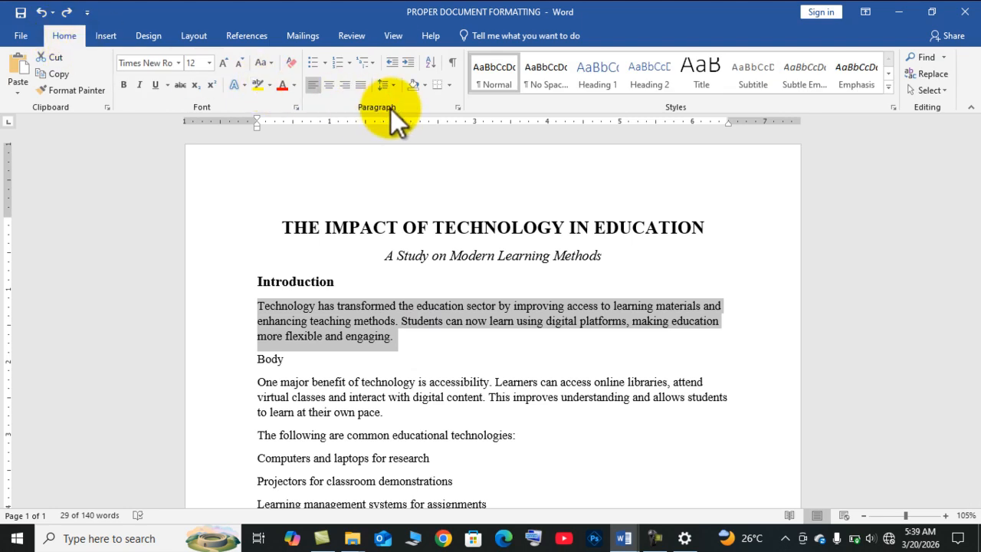
left_click(456, 107)
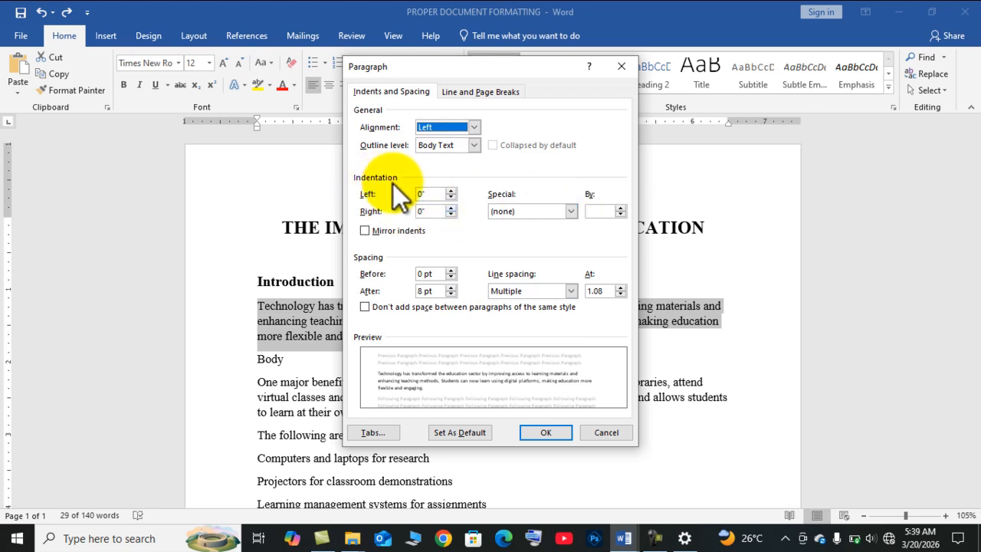
left_click(569, 212)
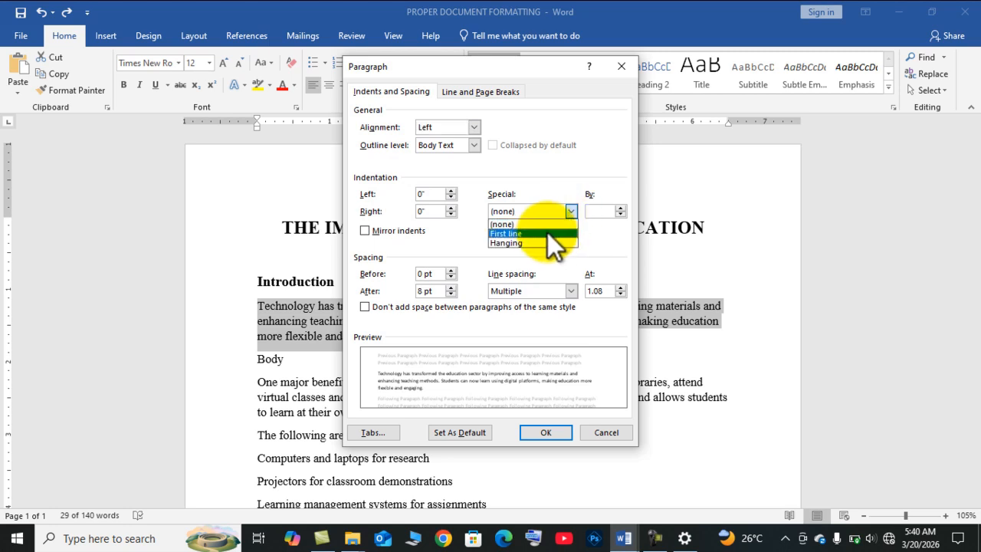
left_click(544, 234)
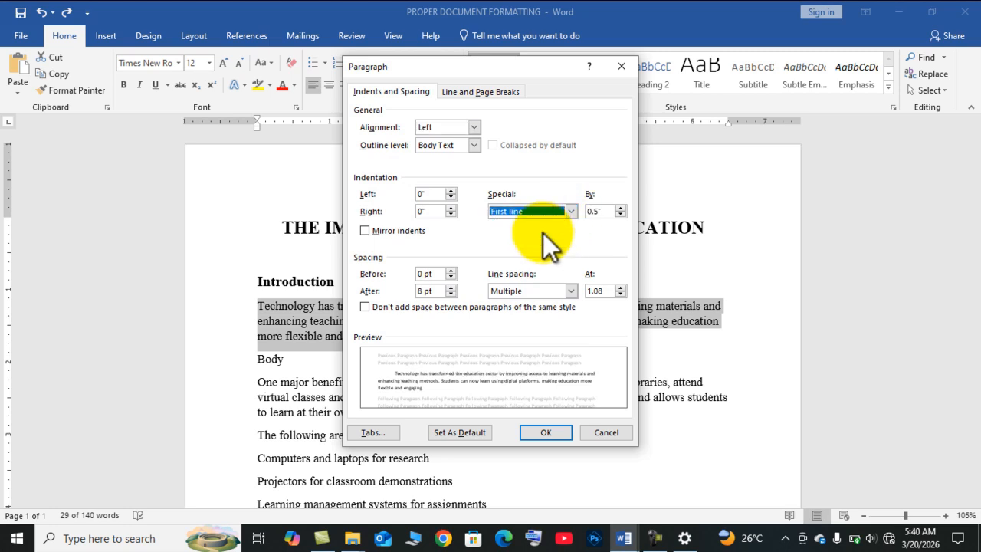
left_click(604, 214)
key("BackSpace")
key("BackSpace")
key("BackSpace")
key("BackSpace")
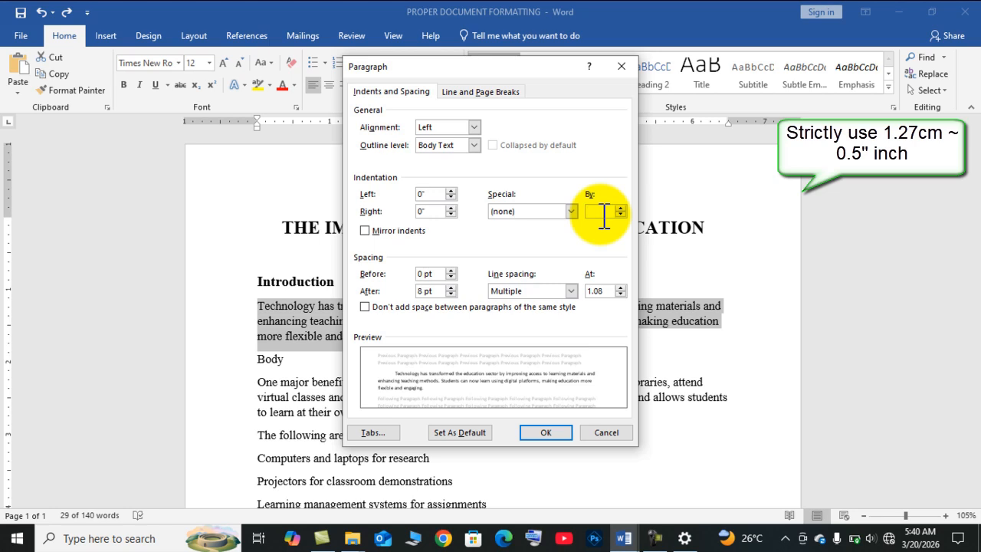
type("1.27 cm")
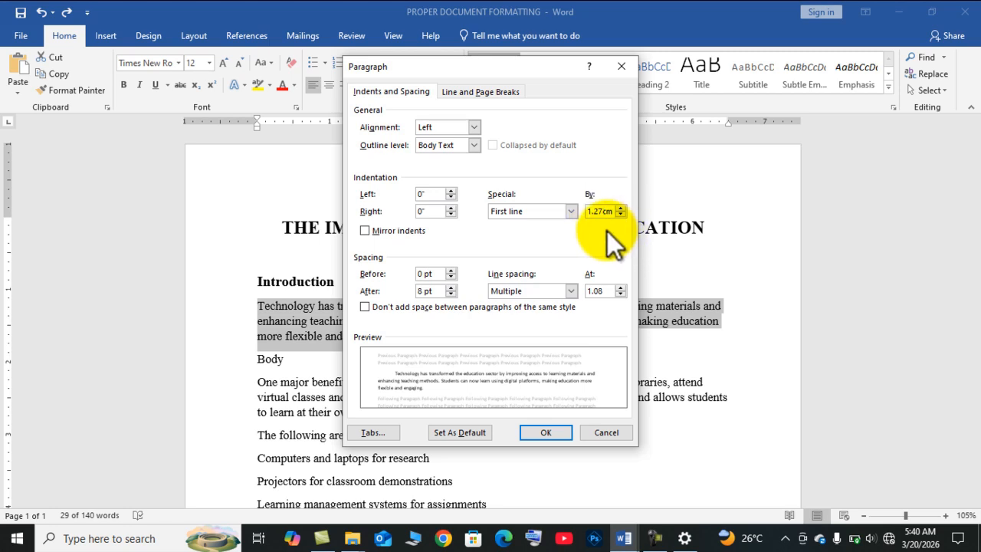
left_click(544, 433)
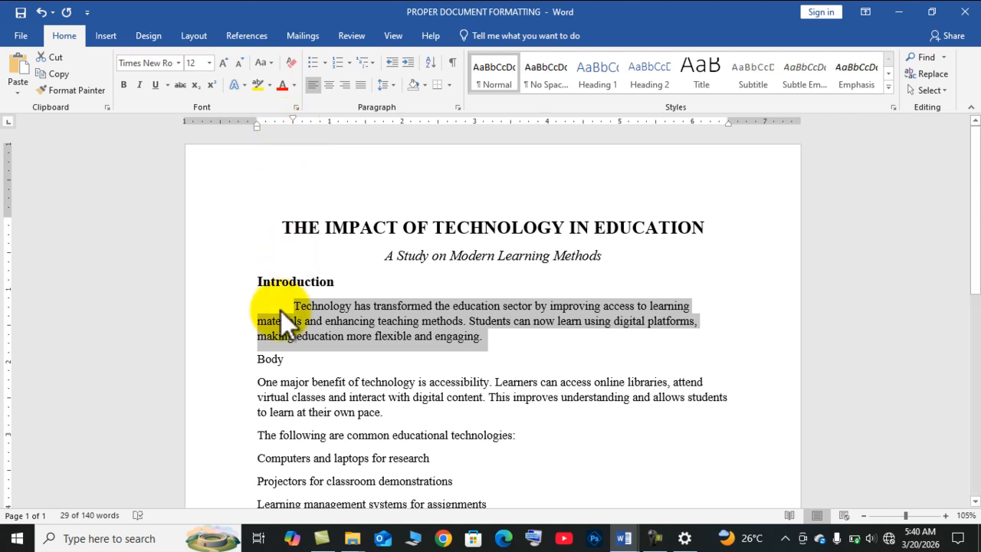
Step: Make the "Body" heading bold and set its font size to 14
left_click(261, 370)
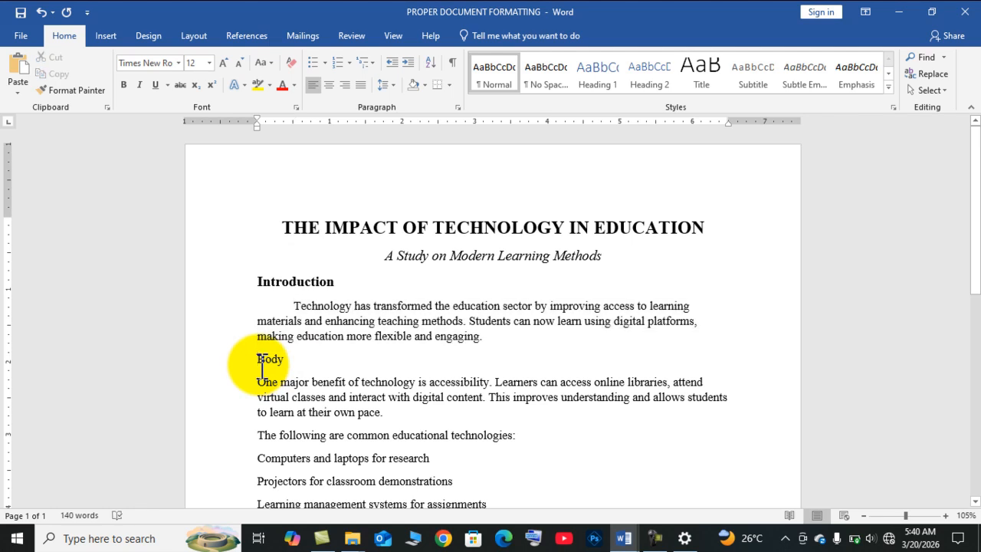
left_click_drag(259, 364, 288, 363)
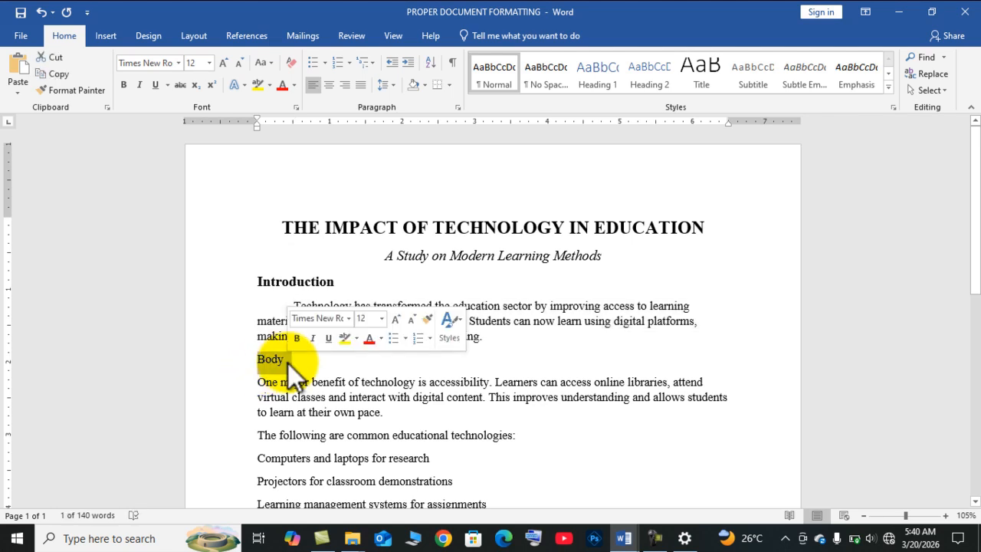
left_click(123, 85)
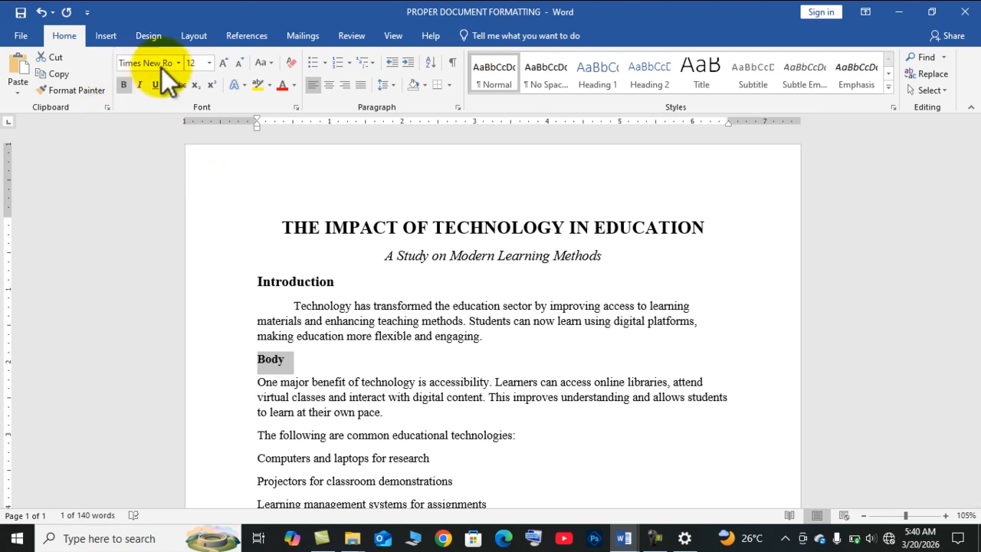
left_click(210, 61)
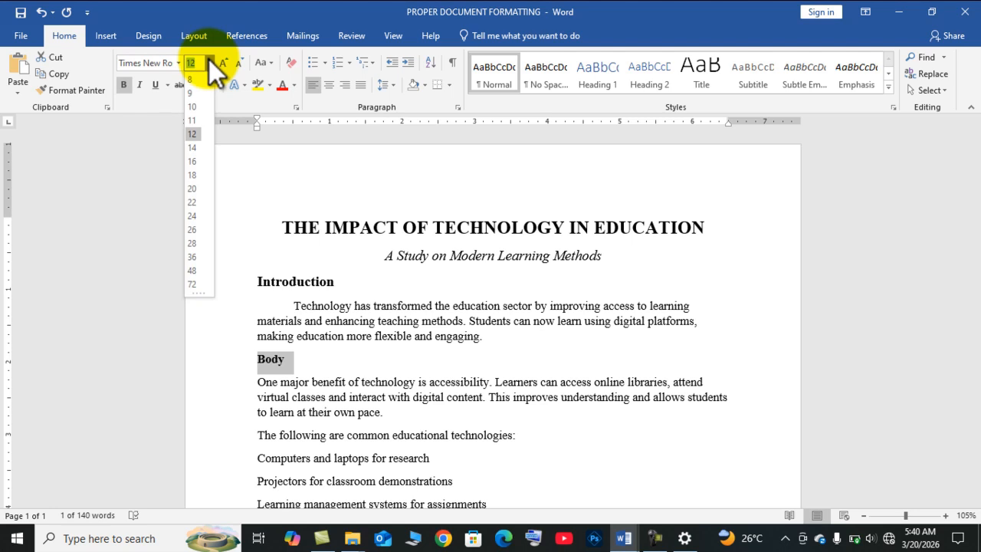
left_click(193, 147)
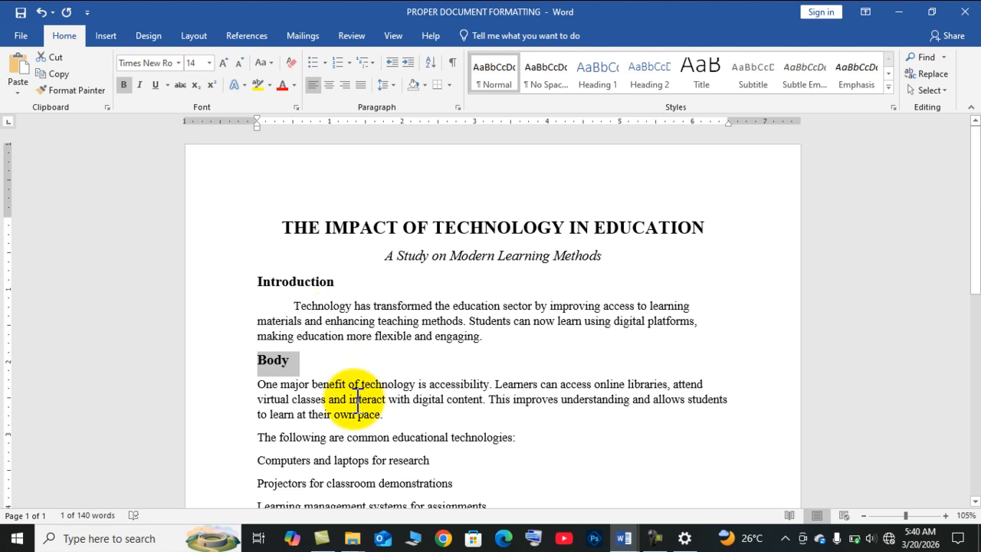
Step: Indent the first line of the paragraph under the Body heading by about 0.5 inch using the ruler
scroll(358, 399, "down", 3)
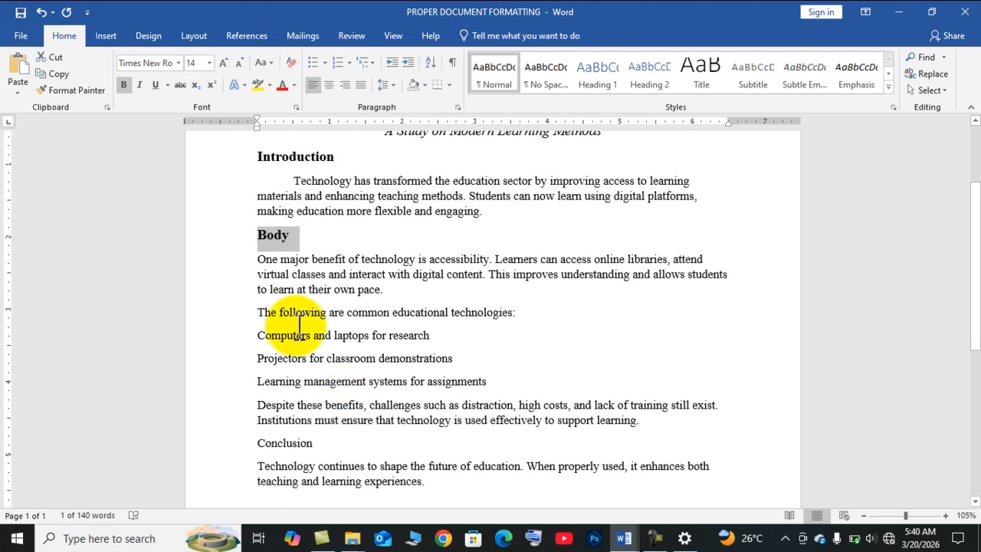
double_click(266, 263)
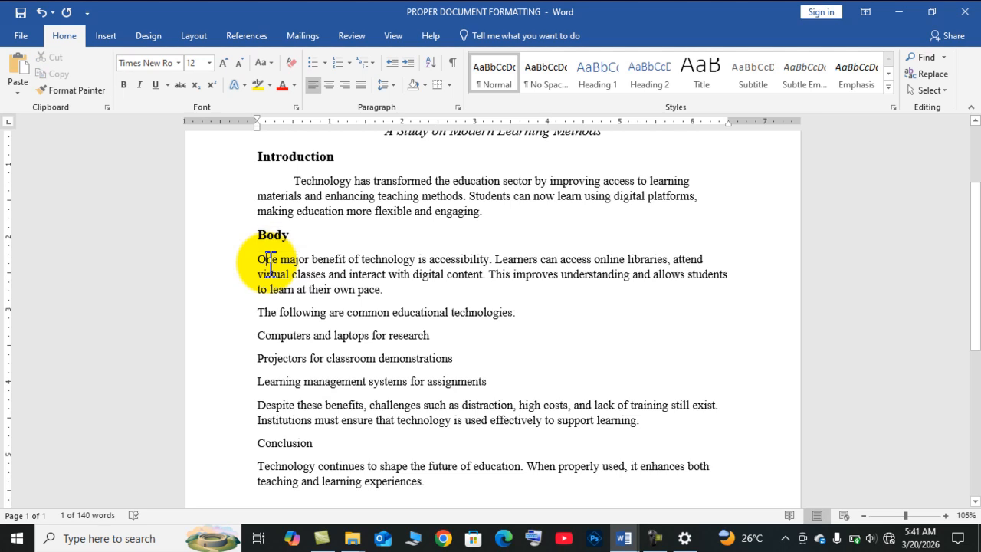
left_click(257, 263)
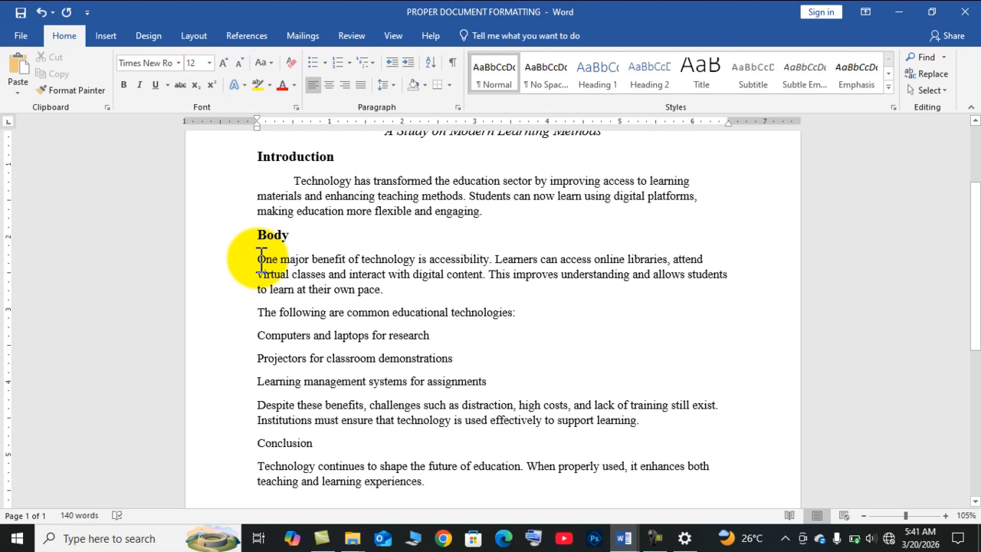
left_click_drag(262, 262, 391, 296)
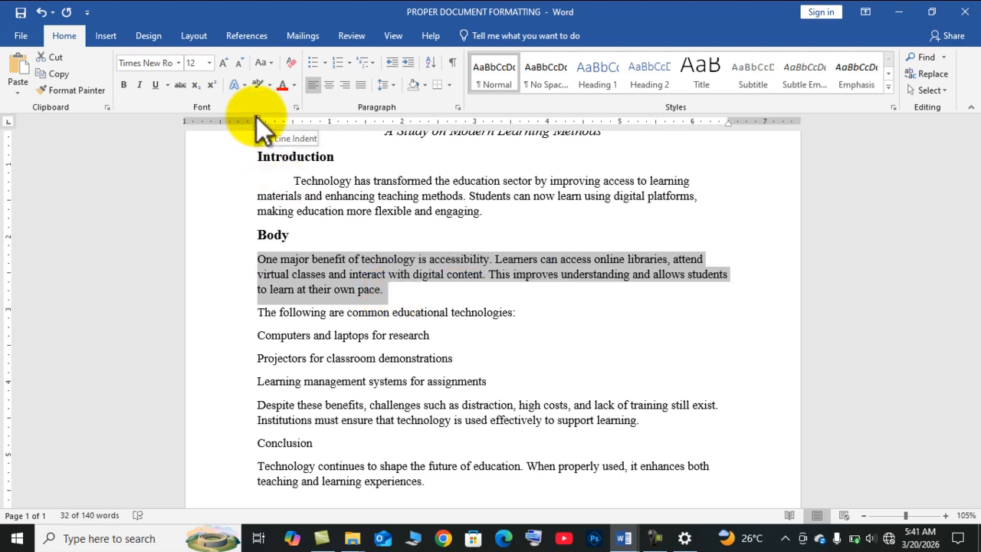
left_click_drag(256, 116, 292, 119)
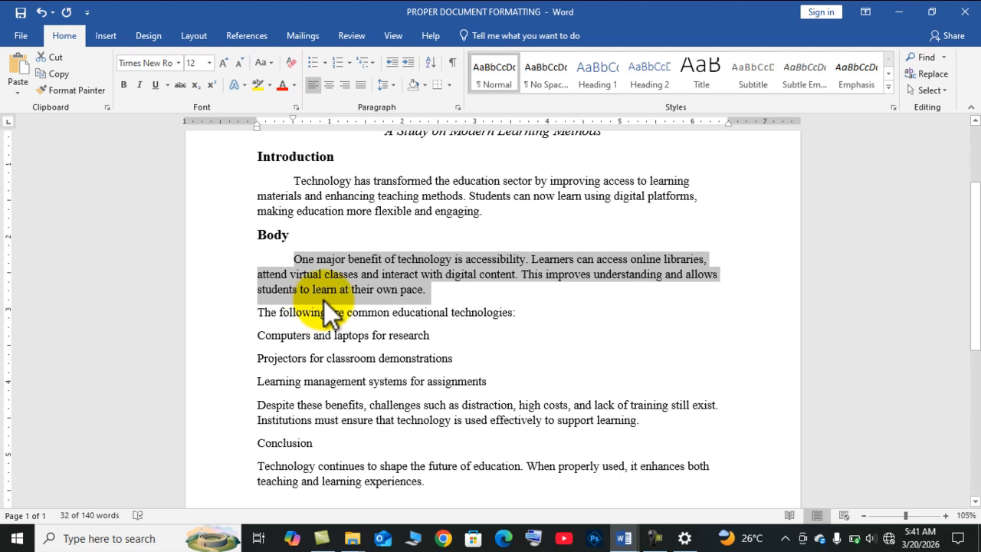
left_click(345, 298)
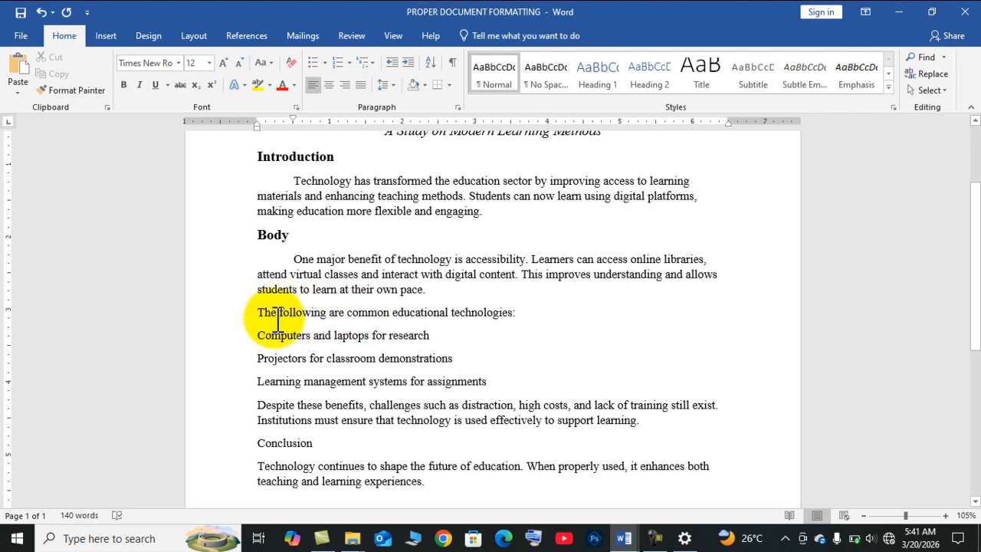
Step: Make the line "The following are common educational technologies:" bold and set its font size to 14
left_click_drag(261, 315, 520, 323)
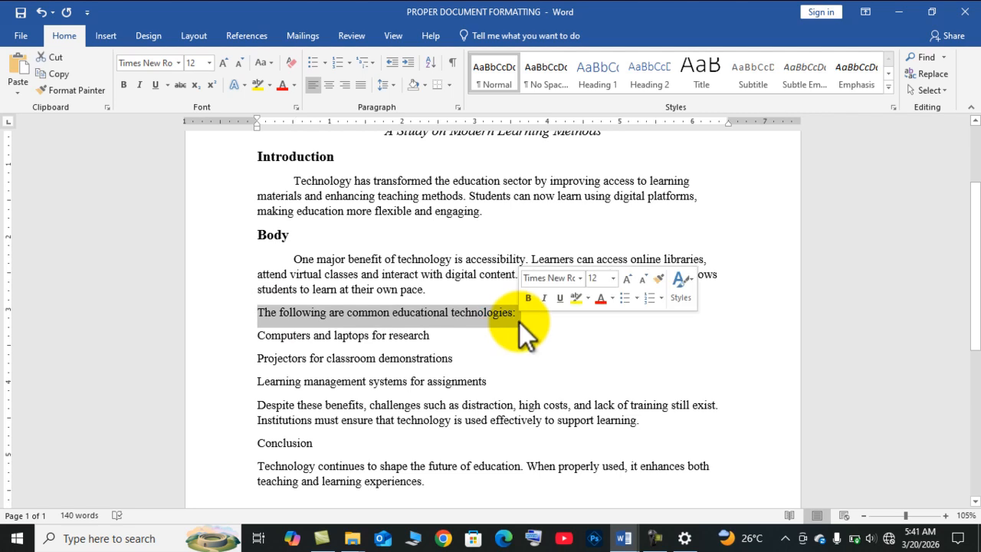
left_click(122, 82)
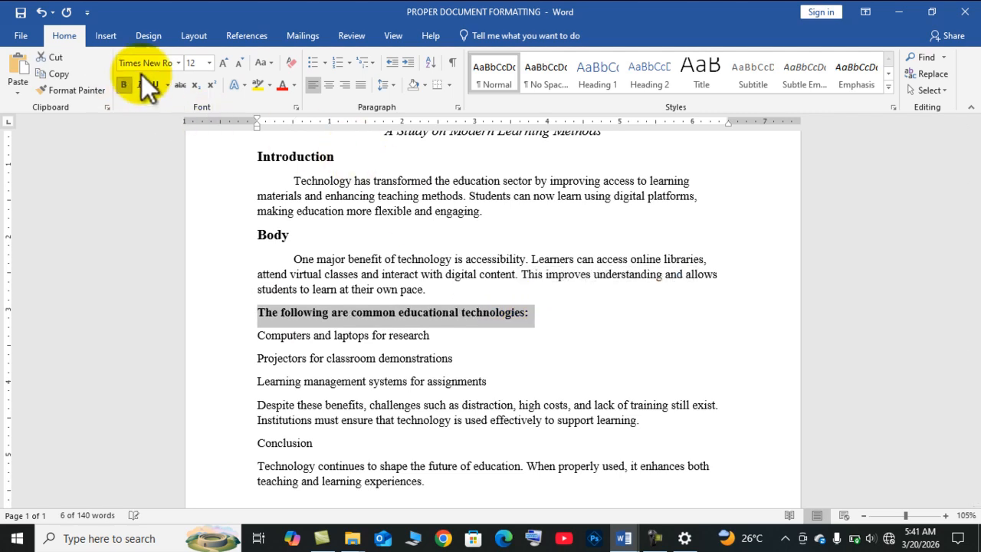
left_click(209, 66)
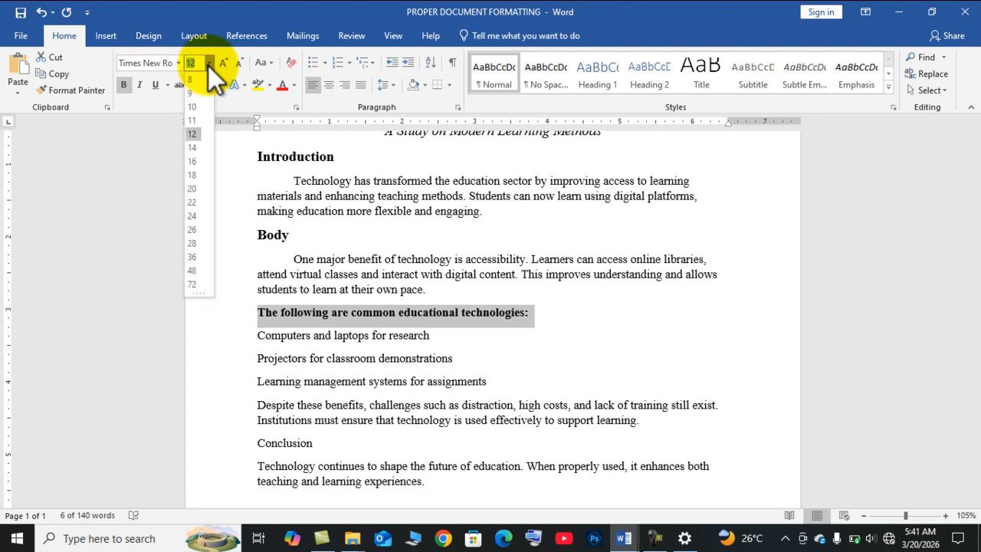
left_click(197, 147)
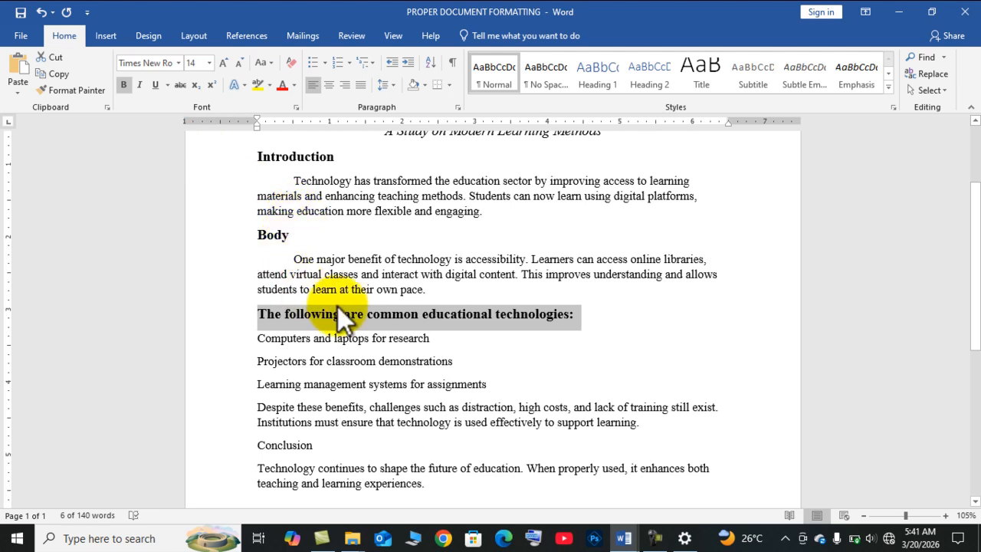
Step: Give the three educational technology lines a hanging indent of about 0.5 inch and format them as a round-bullet list
left_click(263, 343)
left_click_drag(259, 344, 487, 383)
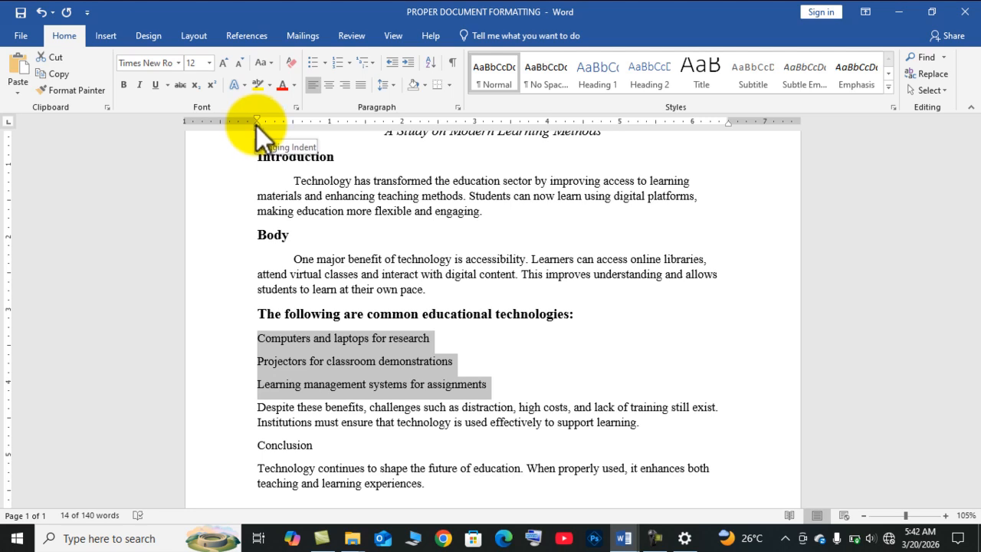
left_click_drag(256, 125, 293, 126)
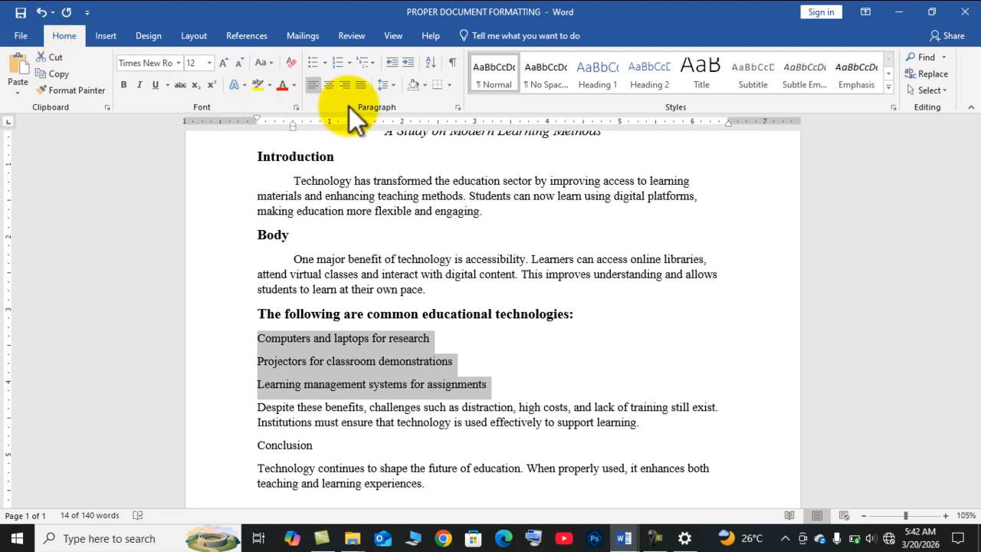
left_click(324, 64)
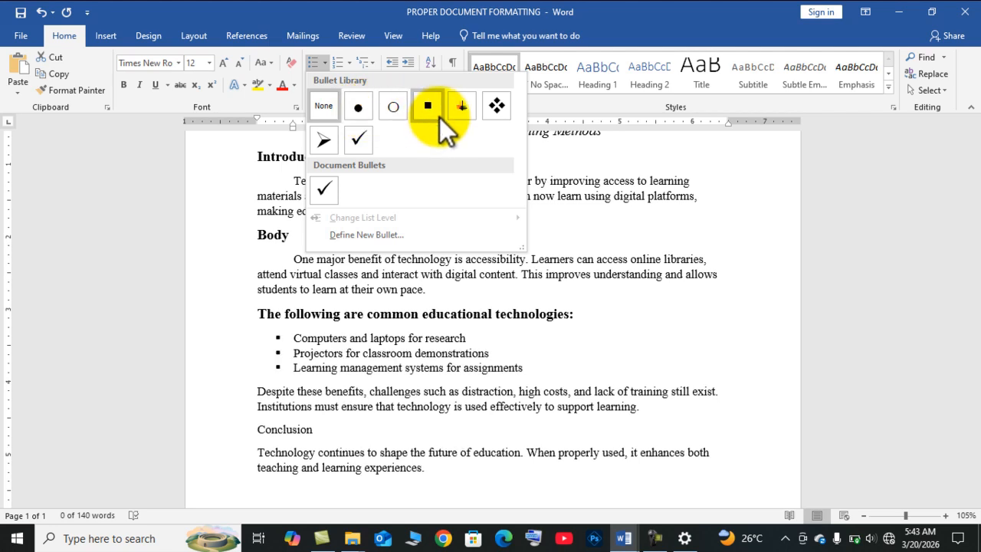
left_click(369, 108)
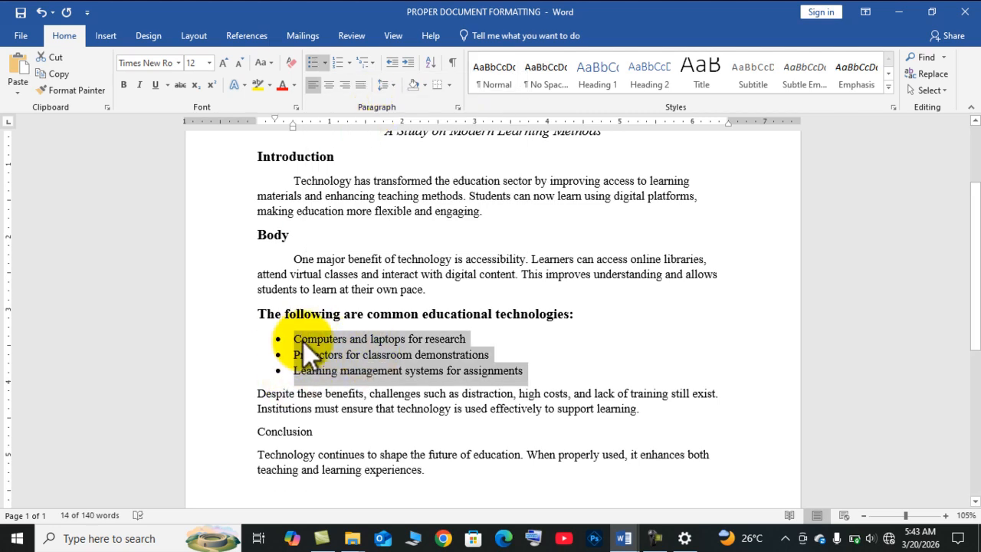
left_click(288, 387)
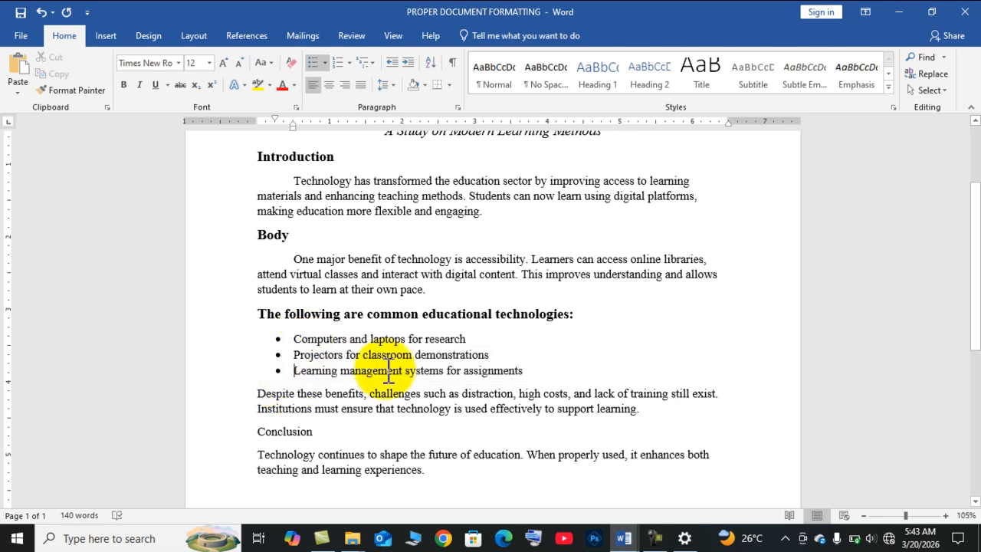
Step: Try a special first-line indentation of 1.27 cm on the "Despite these benefits" paragraph through the paragraph settings, and undo it
scroll(389, 371, "down", 4)
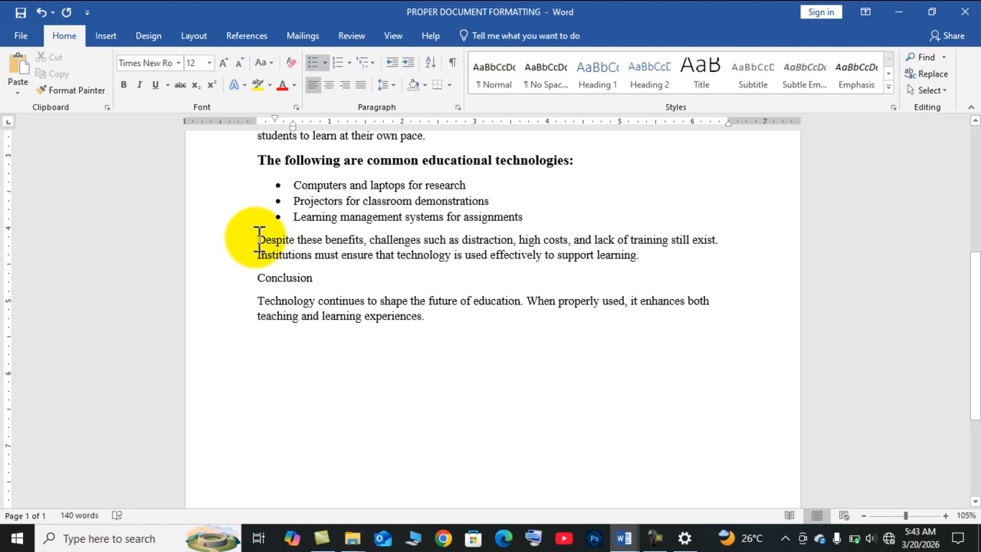
left_click_drag(259, 240, 653, 266)
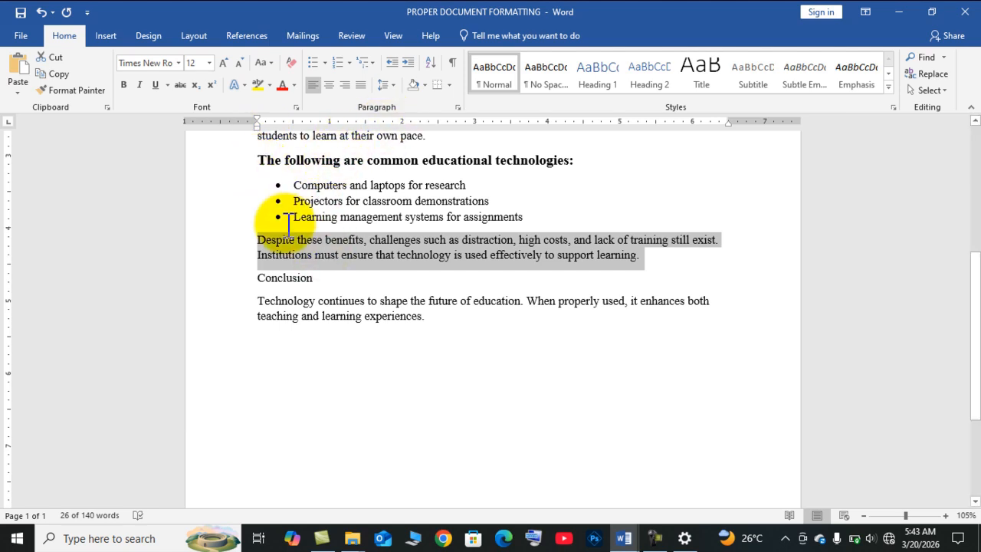
left_click(455, 108)
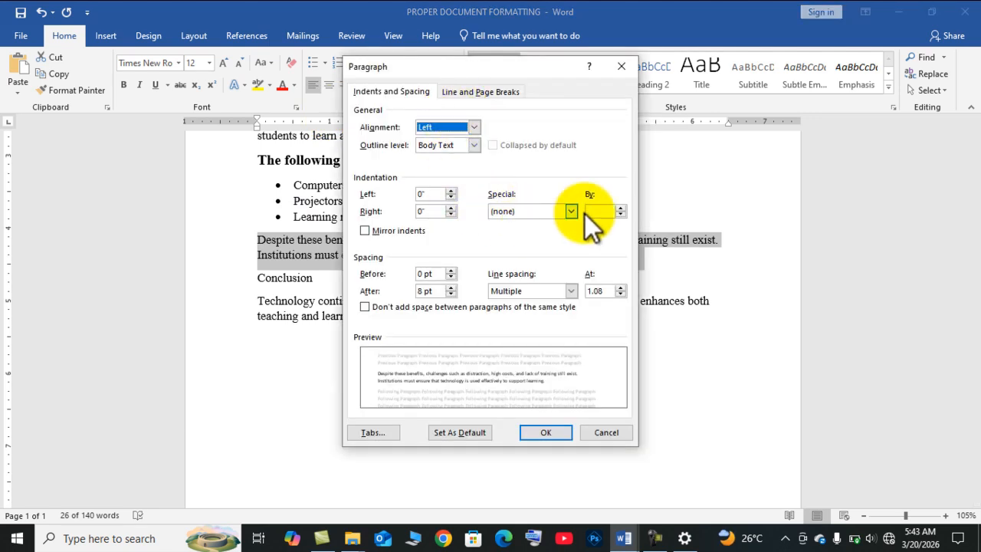
left_click(571, 211)
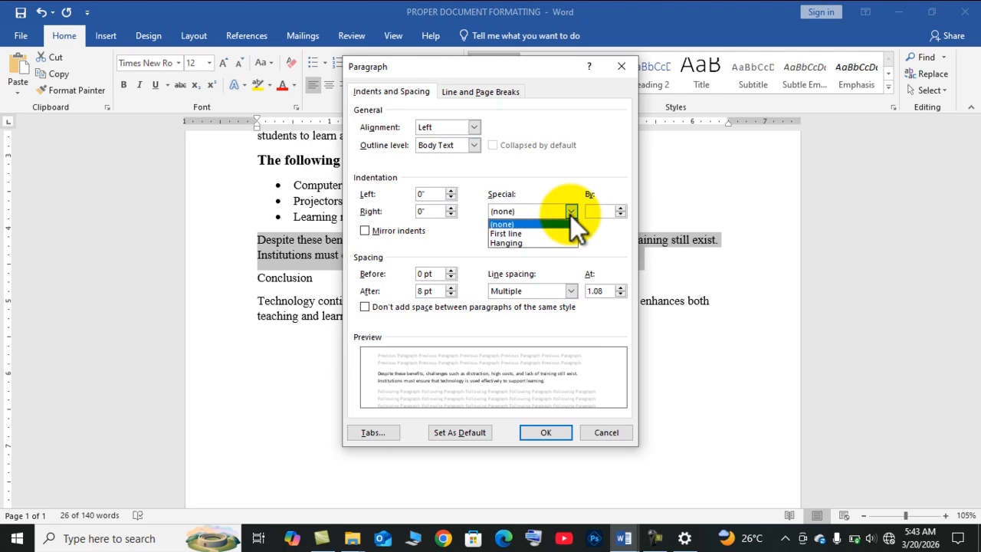
left_click(509, 235)
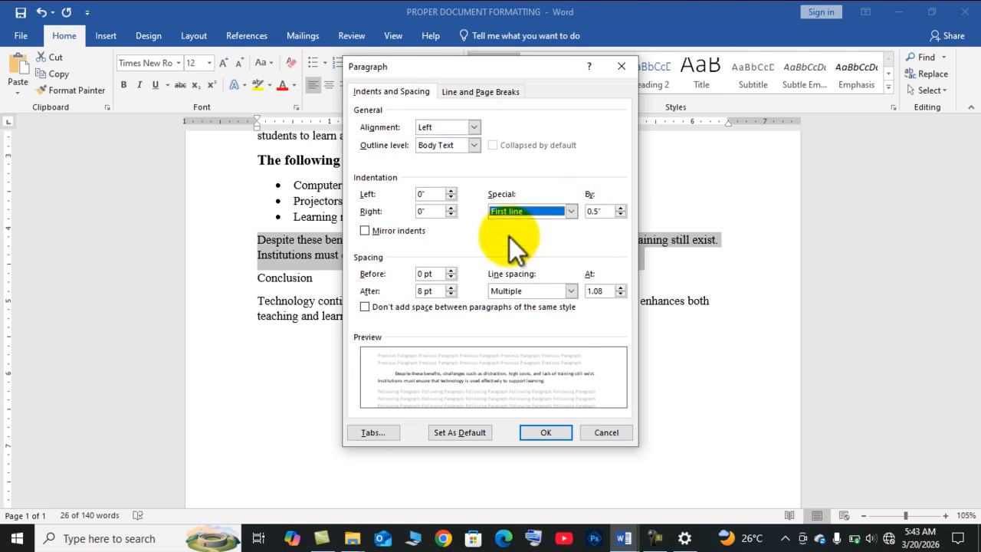
left_click(605, 215)
key("BackSpace")
key("BackSpace")
key("BackSpace")
key("BackSpace")
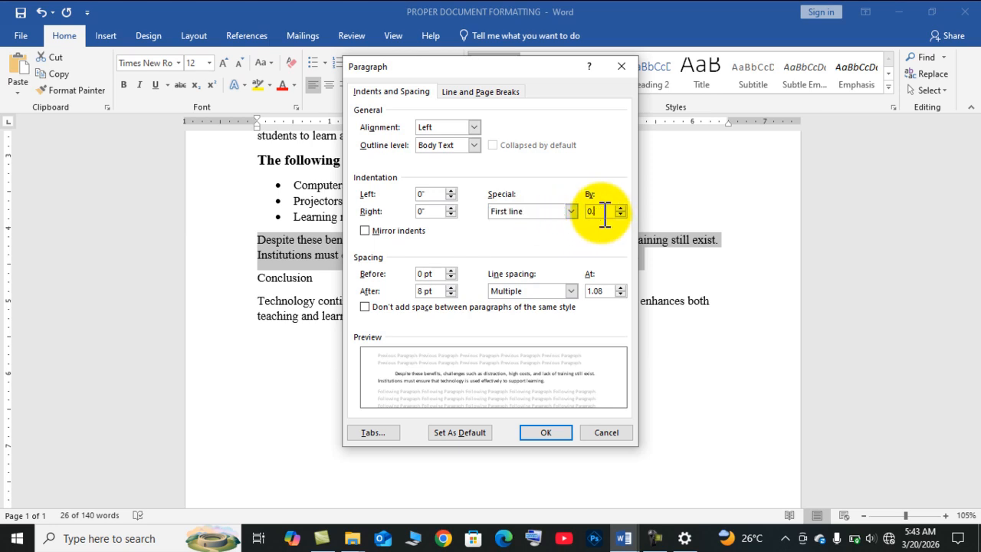
type("1.27cm")
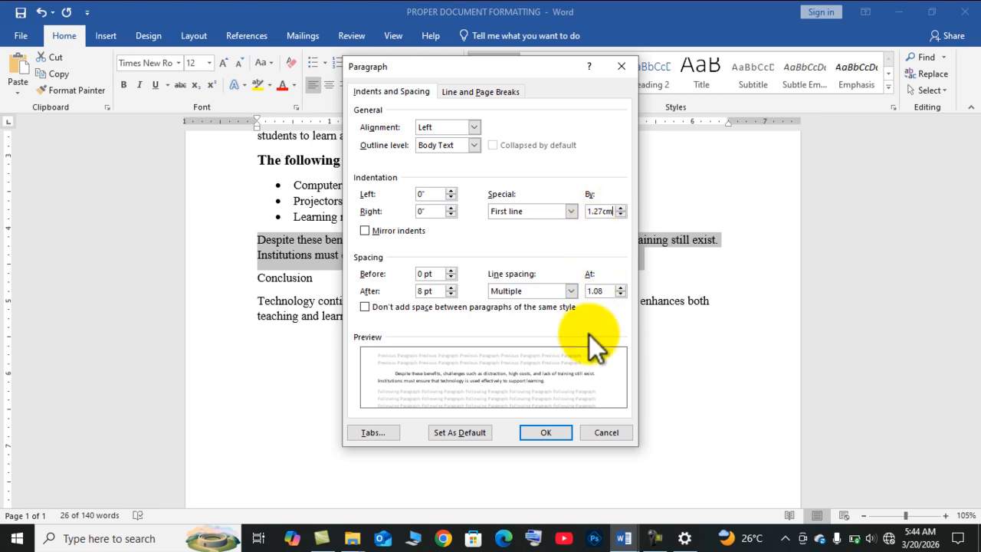
left_click(532, 430)
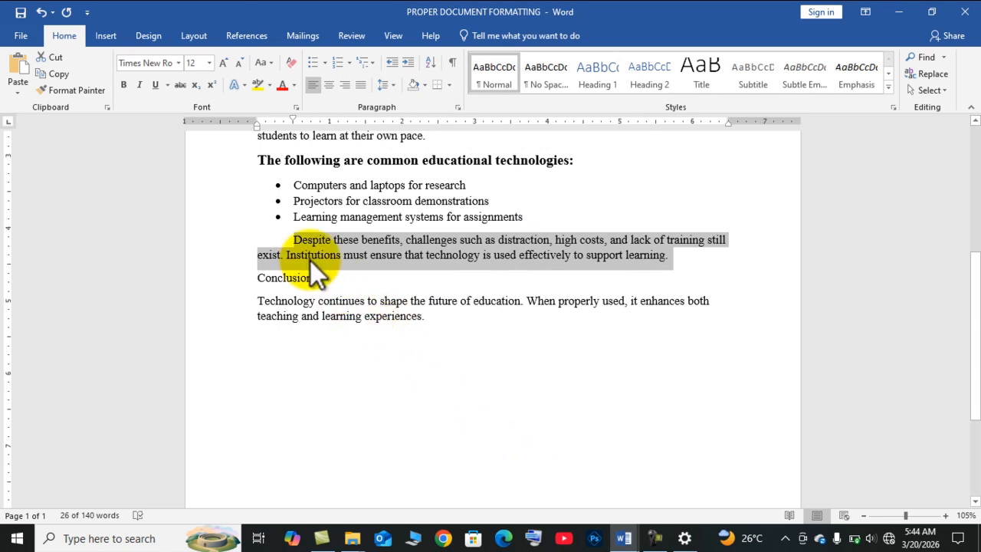
key("ctrl+z")
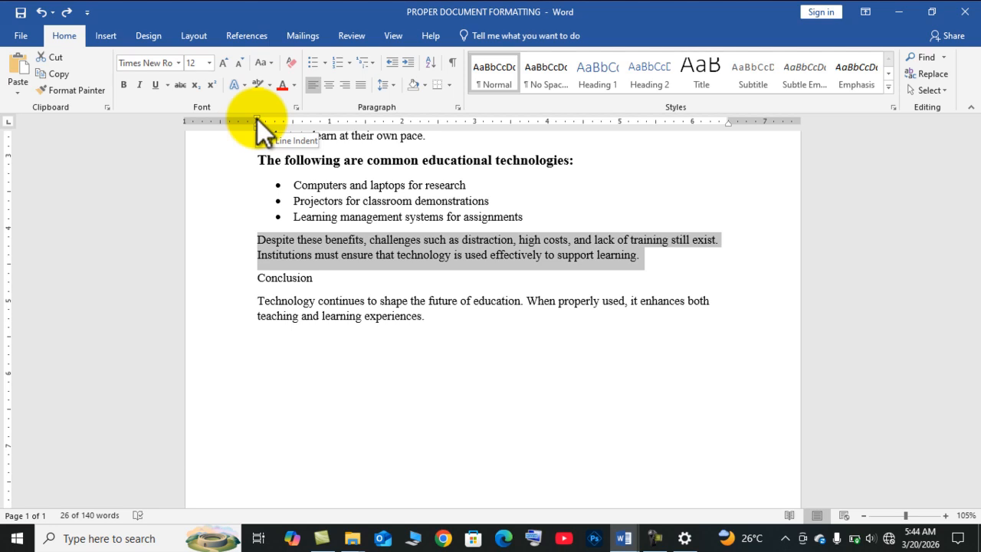
Step: Indent the first line of the "Despite these benefits" paragraph by about 0.5 inch using the ruler
mouse_move(258, 120)
left_mouse_down()
mouse_move(303, 123)
mouse_move(294, 123)
left_mouse_up()
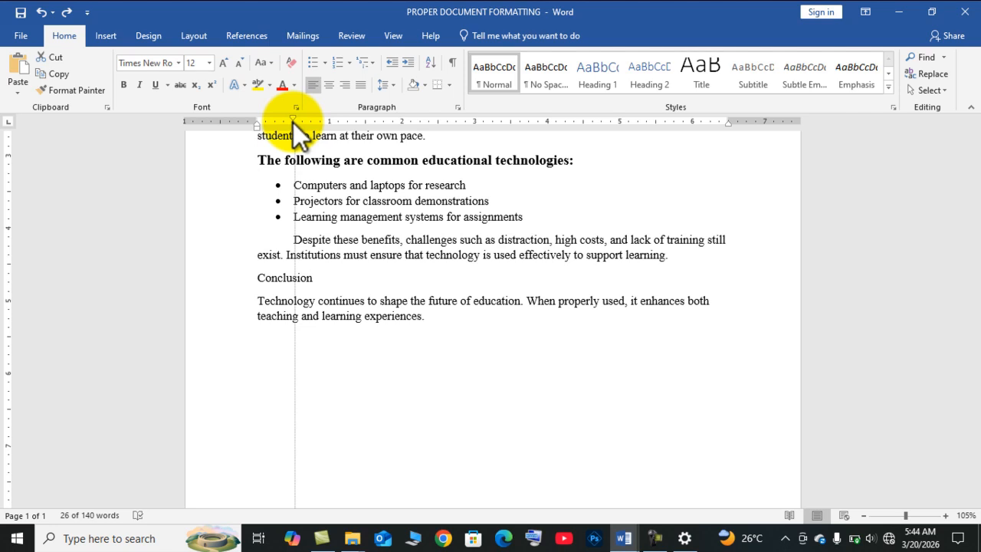
left_click_drag(294, 123, 294, 123)
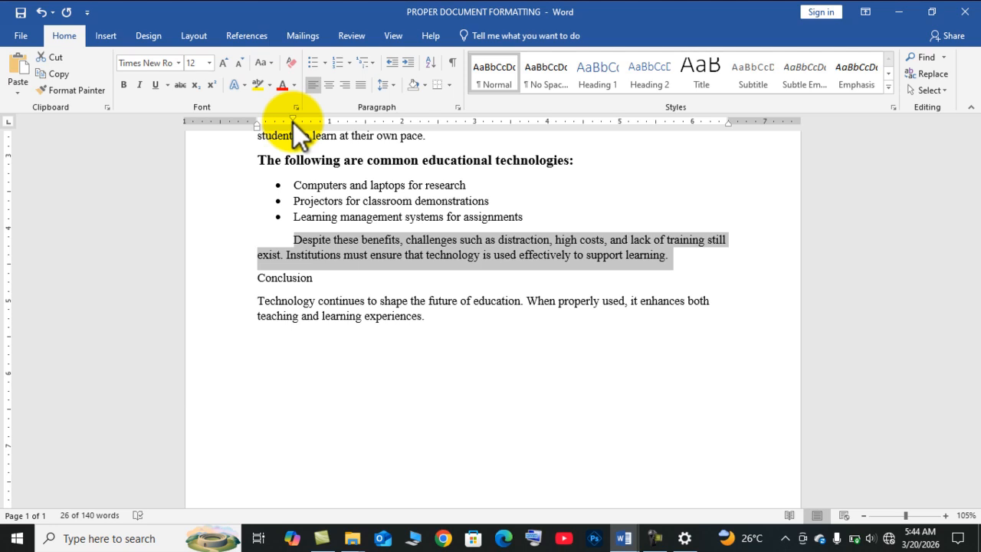
left_click(294, 121)
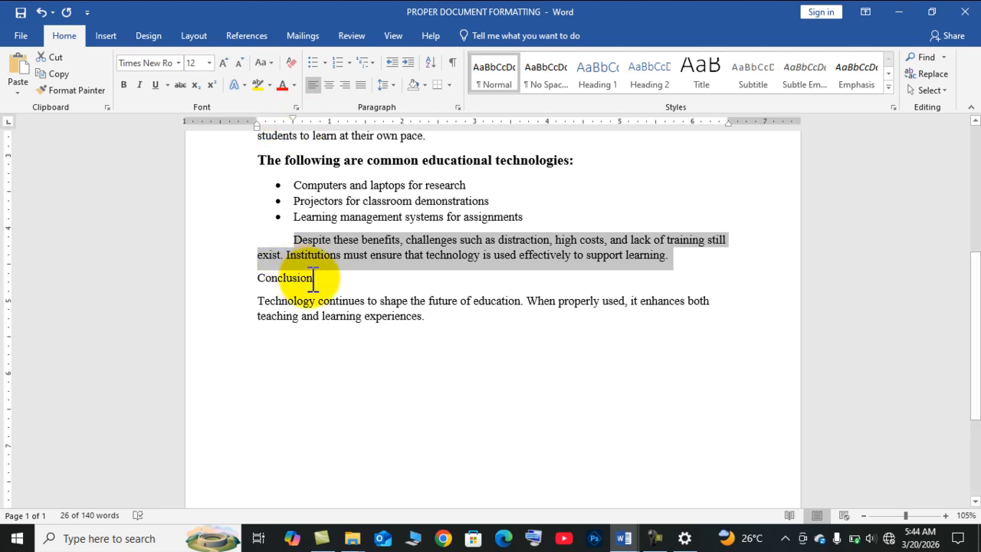
Step: Make the "Conclusion" heading bold, set its font size to 14, and check it against the other headings
left_click_drag(315, 278, 247, 277)
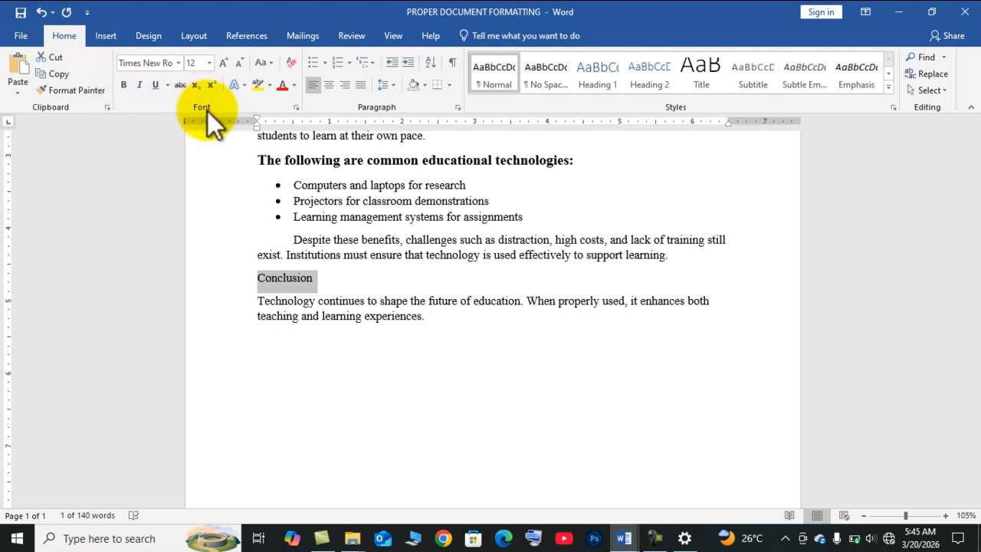
left_click(128, 88)
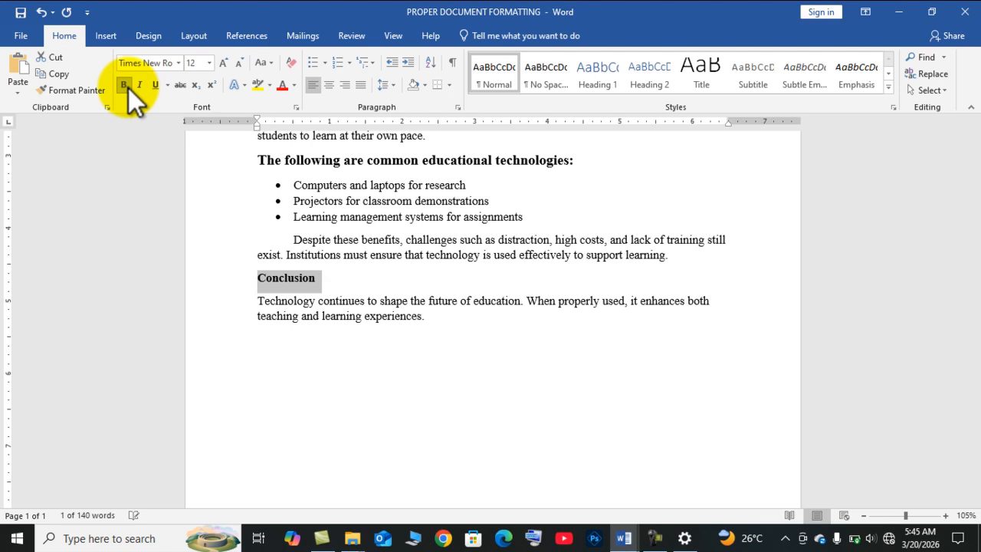
left_click(208, 68)
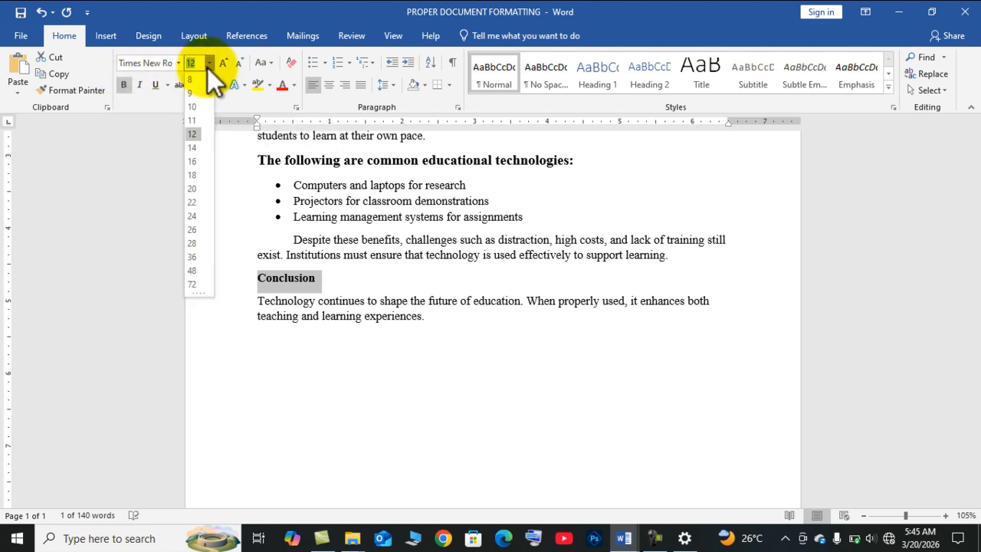
left_click(192, 146)
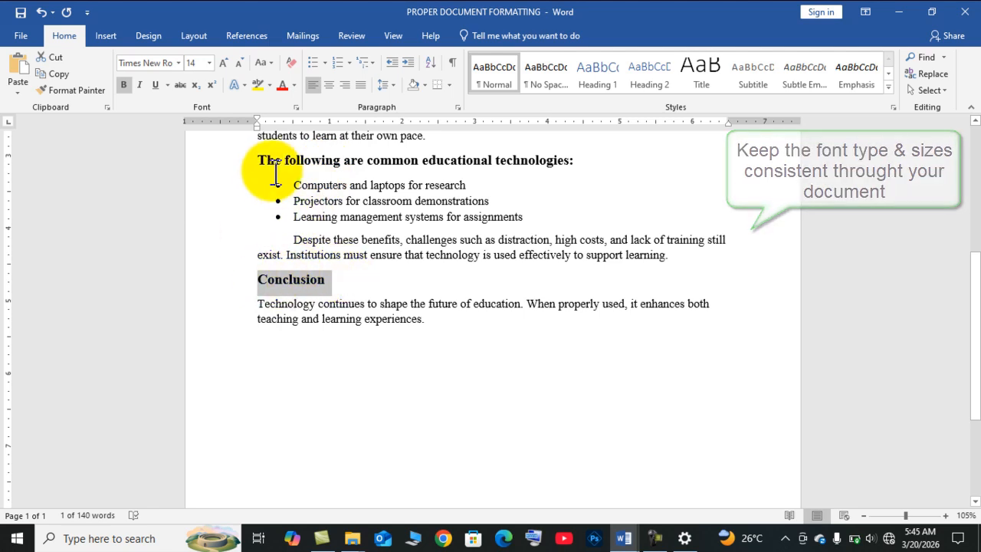
scroll(401, 164, "up", 2)
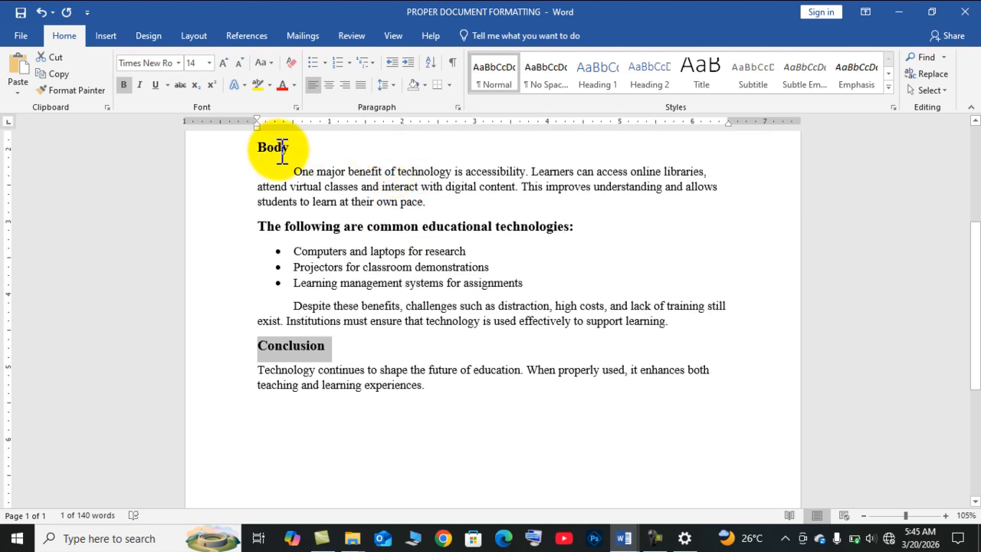
scroll(330, 165, "up", 5)
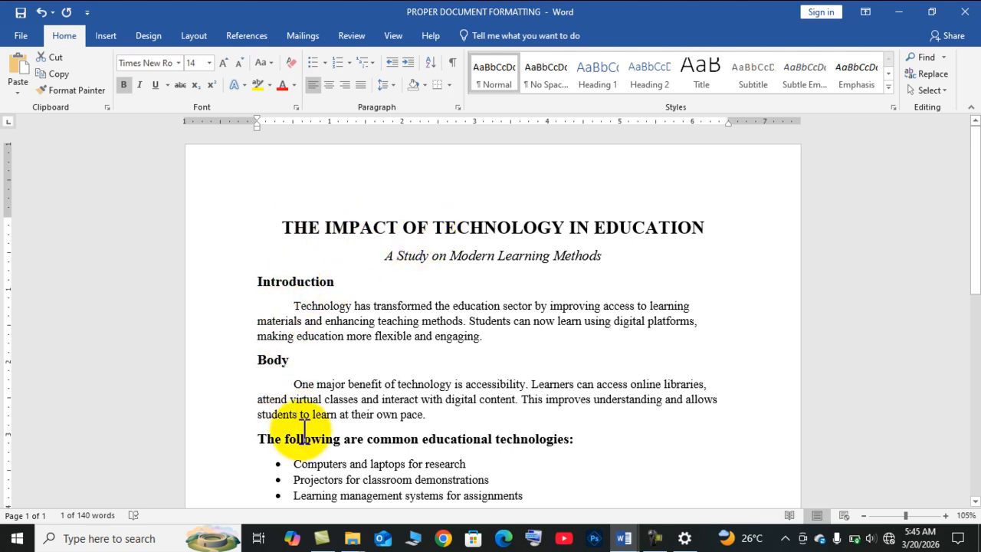
scroll(303, 424, "down", 4)
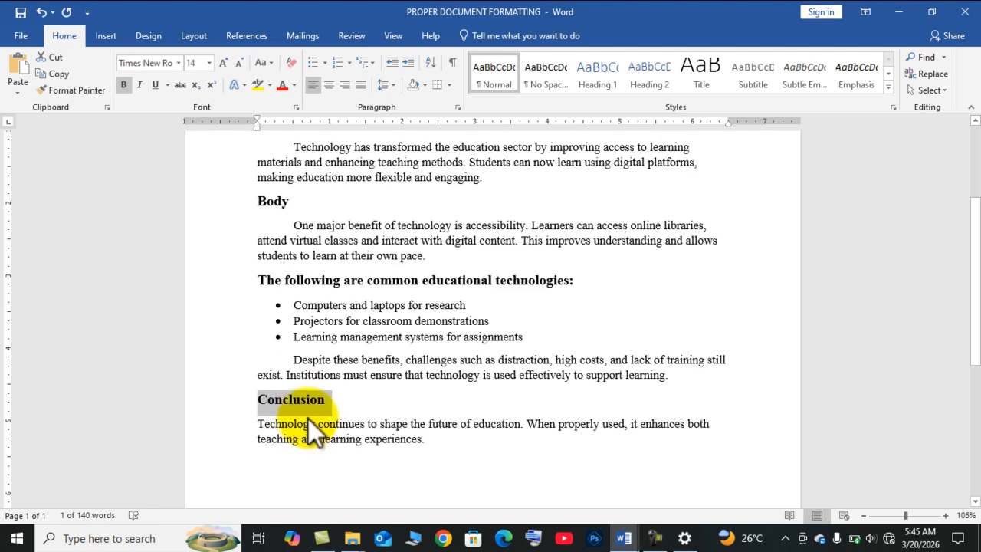
left_click(334, 400)
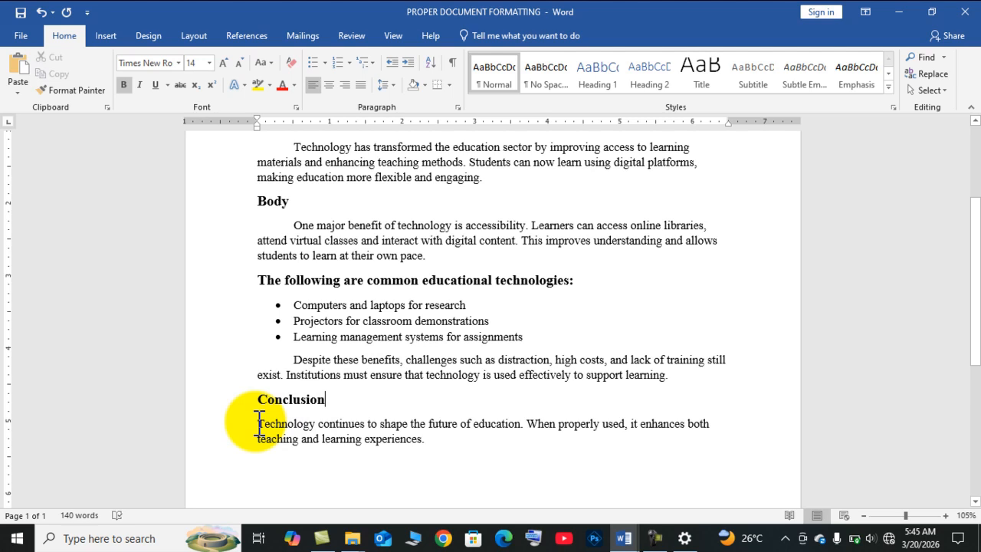
Step: Indent the whole paragraph under the "Conclusion" heading by about 0.5 inch using the ruler
left_click_drag(257, 424, 447, 452)
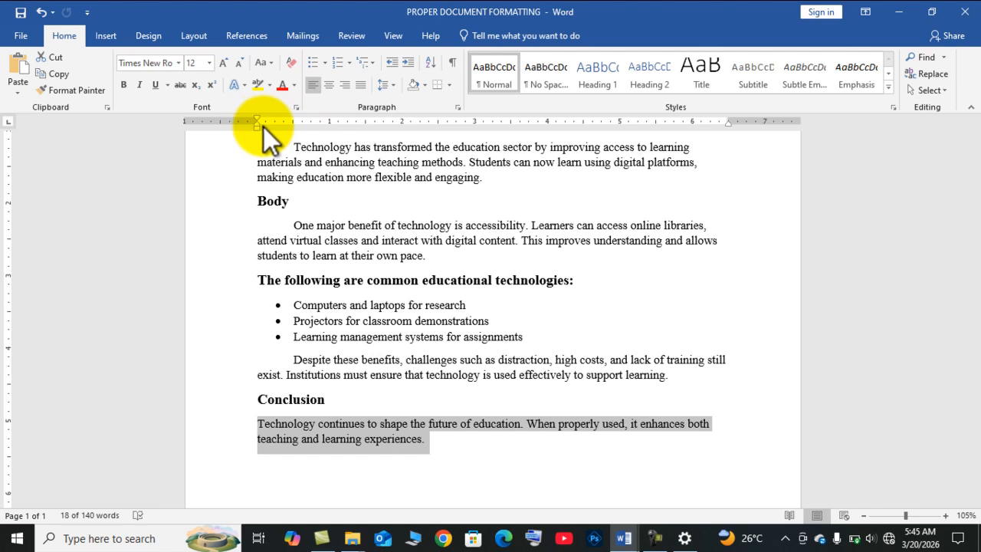
left_click_drag(256, 128, 292, 129)
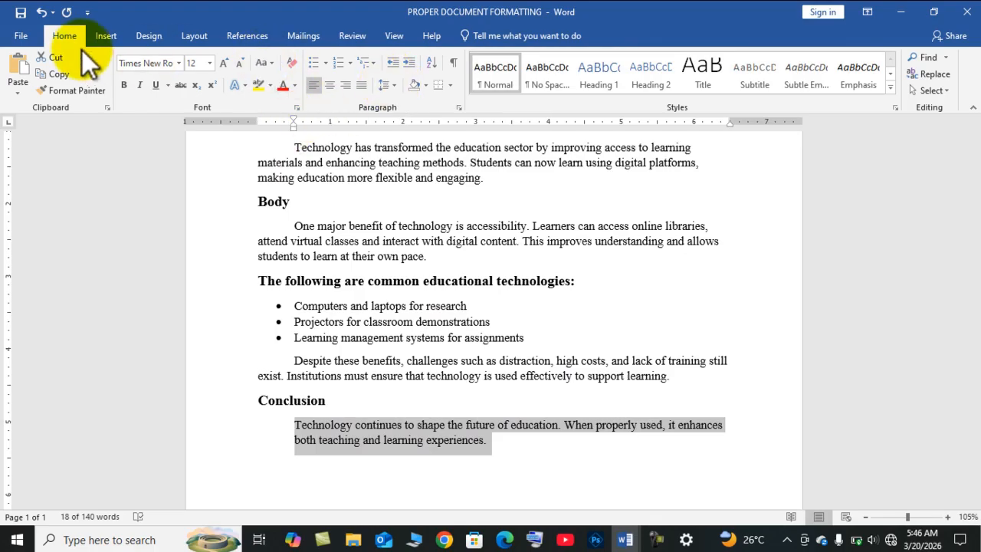
left_click(102, 36)
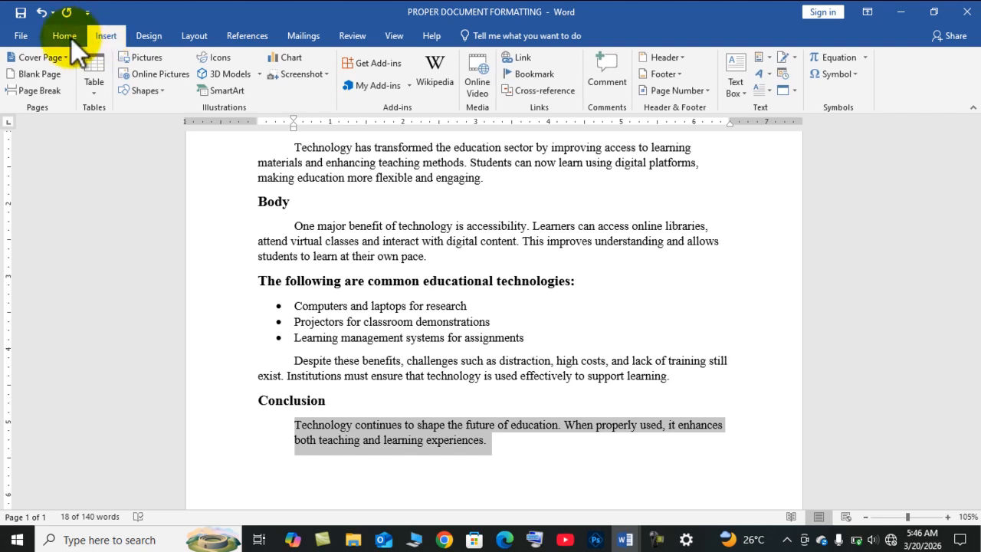
left_click(70, 37)
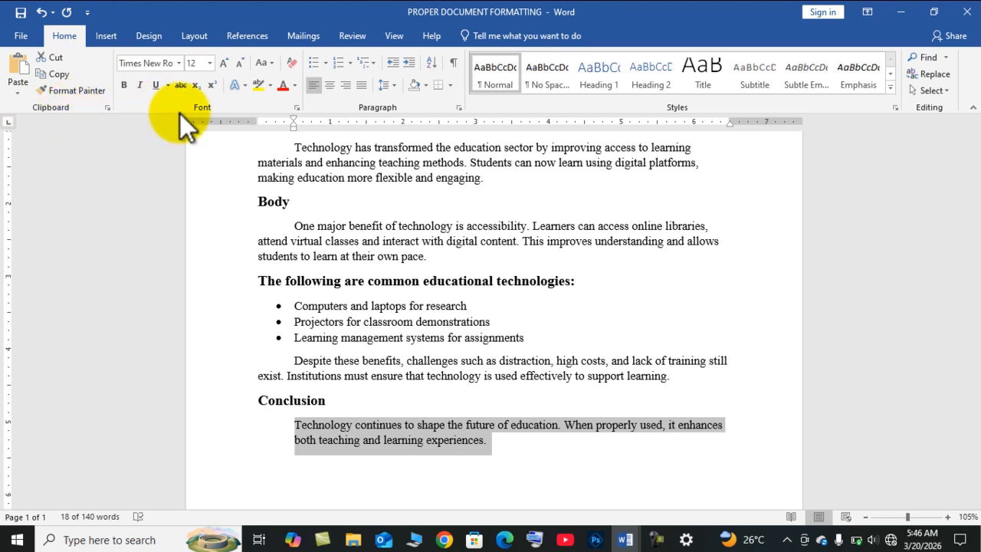
Step: Set the left indentation of the conclusion paragraph to 1.27 cm in the paragraph settings
left_click(457, 106)
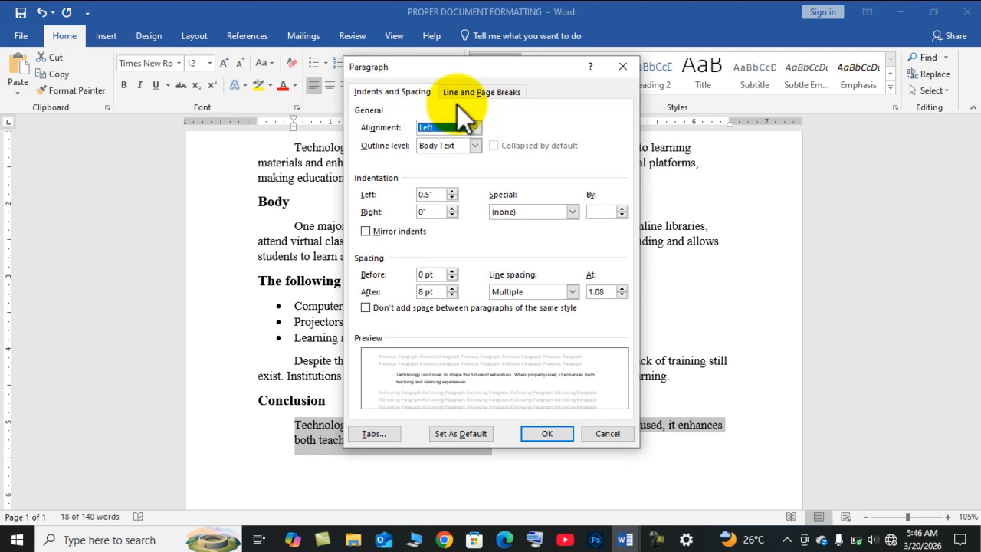
left_click(435, 196)
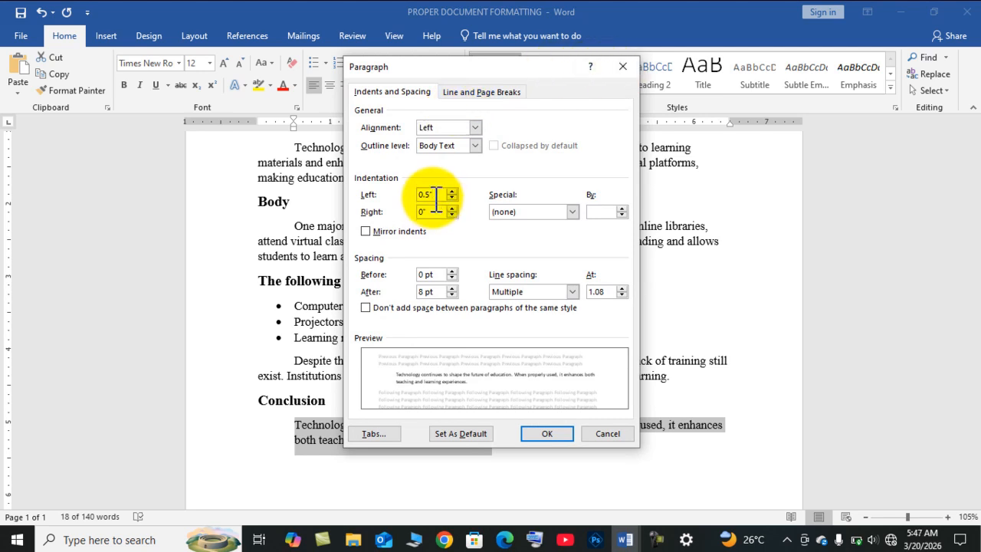
key("BackSpace")
key("BackSpace")
key("BackSpace")
key("BackSpace")
type("1.27cm")
left_click(543, 432)
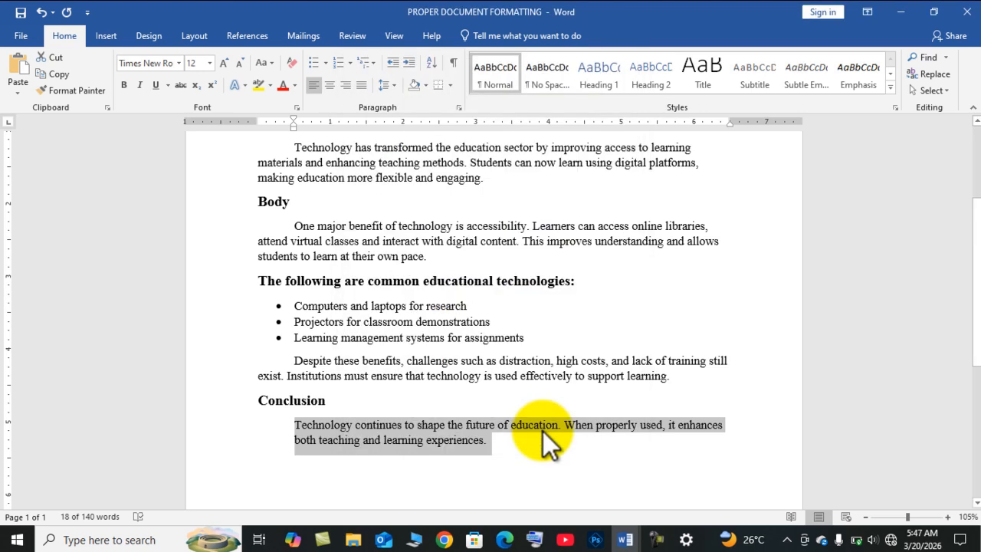
Step: Set the line spacing of the paragraph under the "Introduction" heading to 1.5
scroll(391, 326, "up", 4)
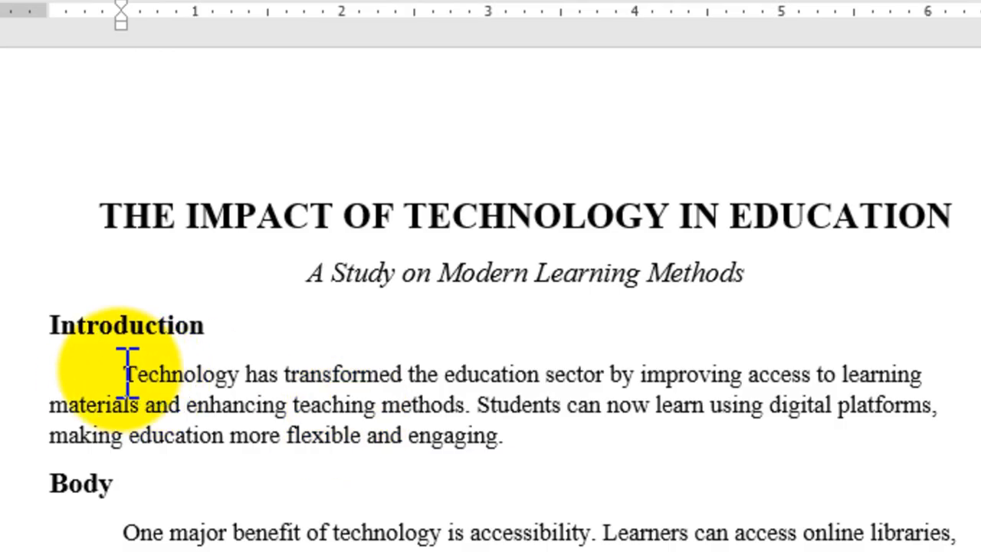
left_click_drag(126, 372, 526, 441)
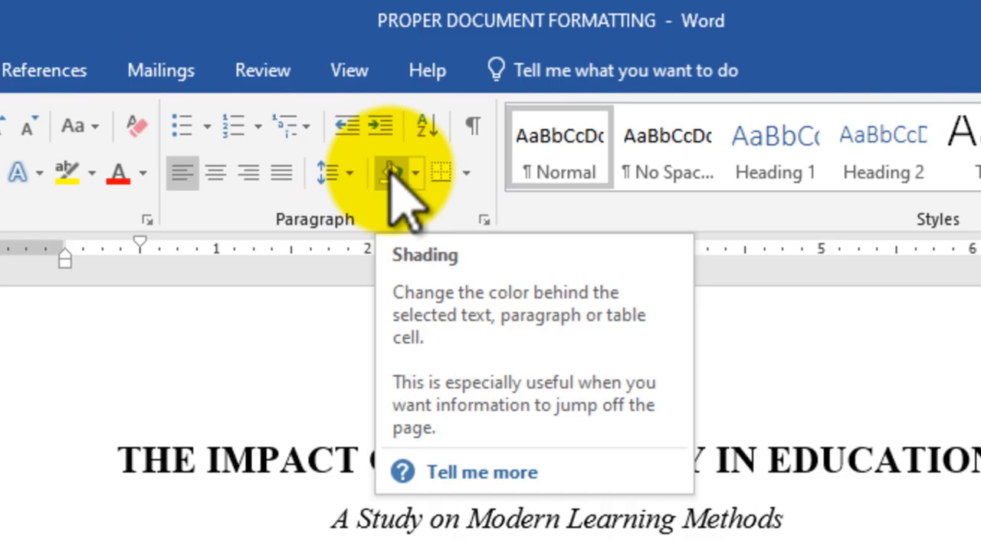
left_click(347, 170)
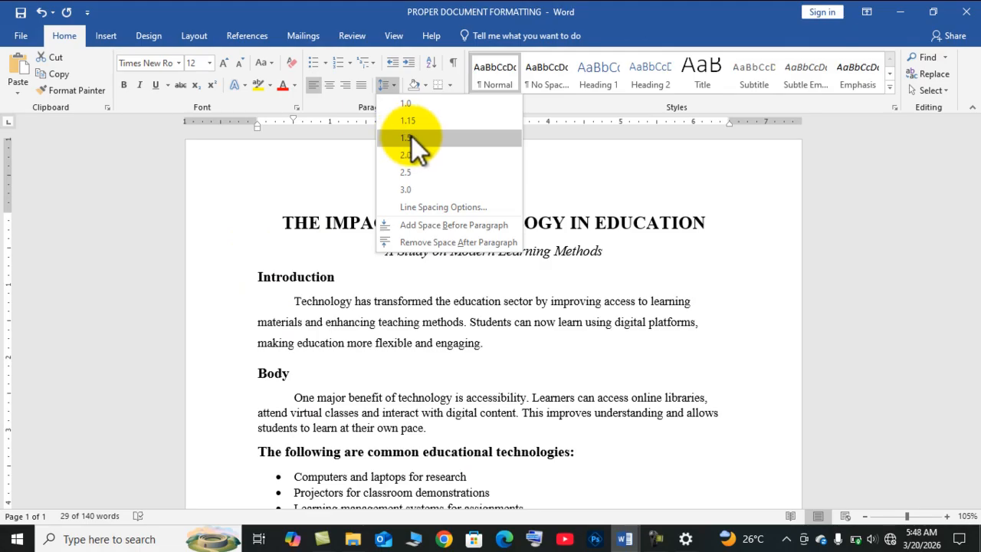
left_click(412, 137)
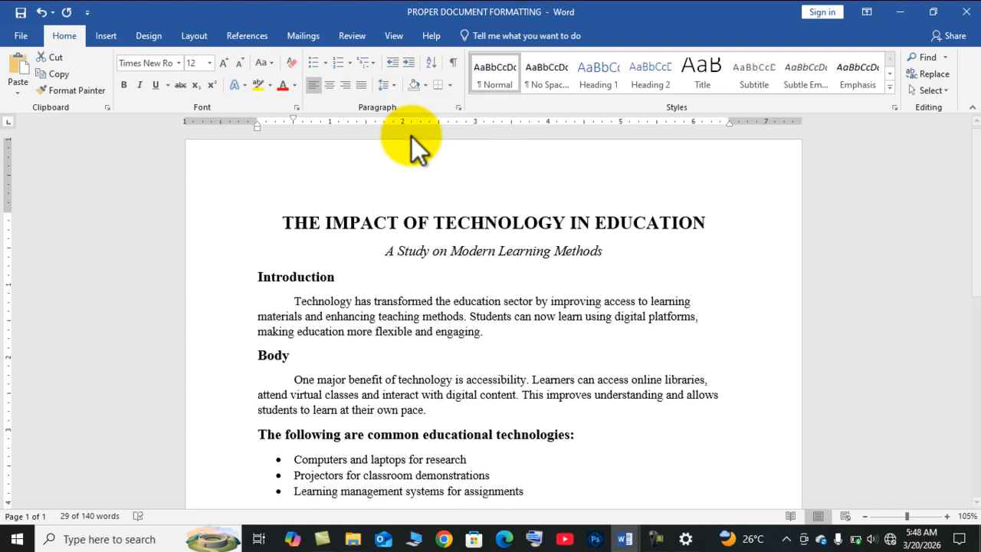
Step: Set the line spacing of the "One major benefit" paragraph under the "Body" heading to 1.5
scroll(301, 413, "down", 1)
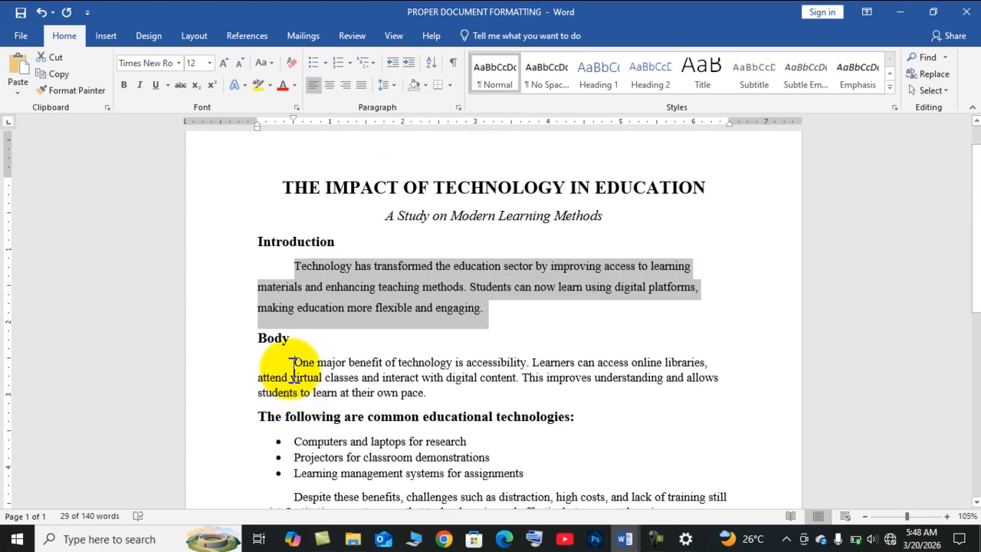
left_click(294, 372)
triple_click(369, 377)
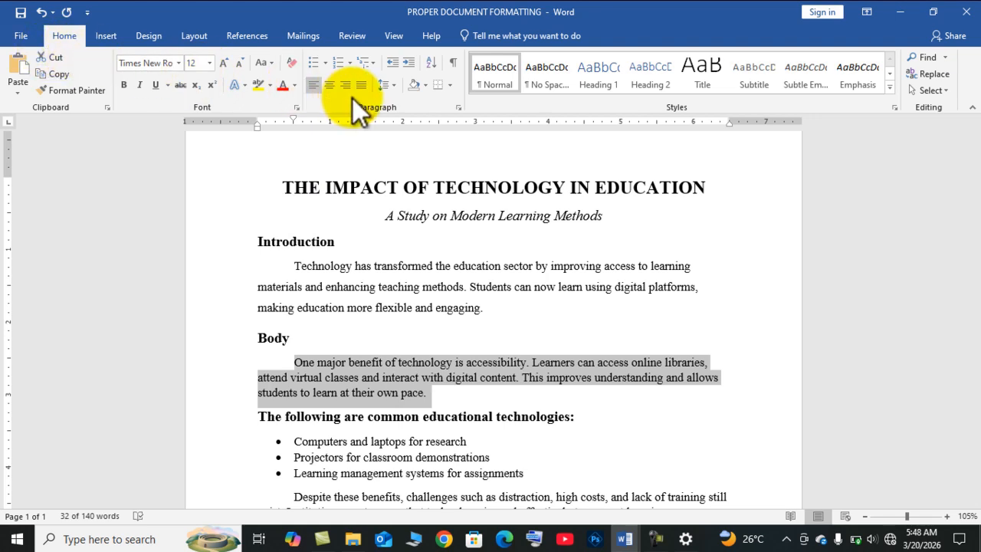
left_click(424, 88)
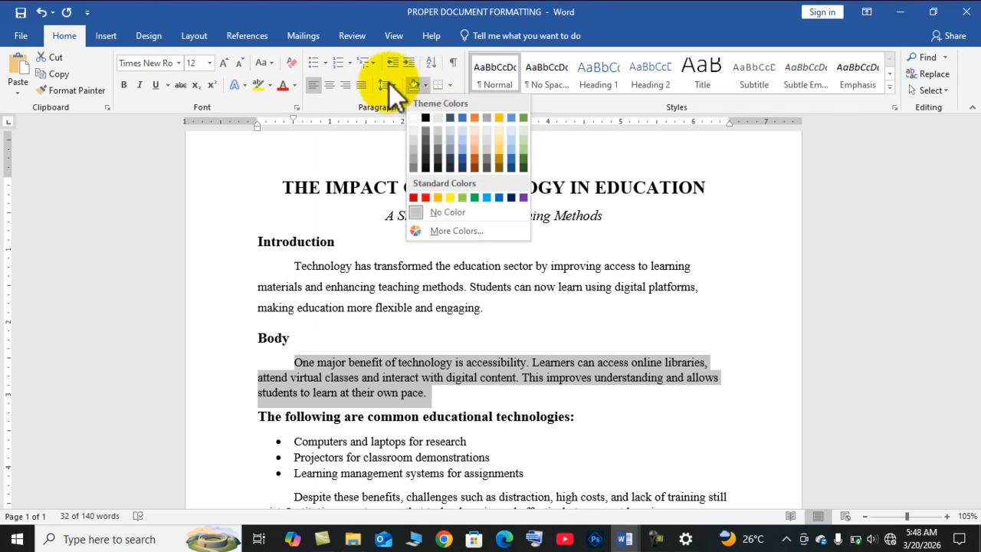
left_click(396, 83)
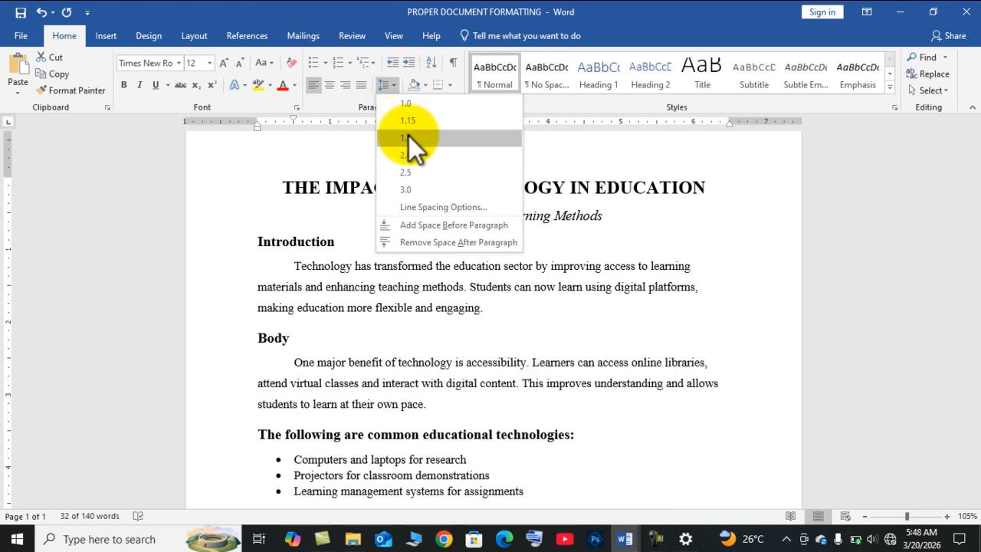
left_click(409, 136)
Step: Set the line spacing of the three bulleted educational technology items to 1.5
scroll(315, 335, "down", 1)
scroll(315, 335, "down", 3)
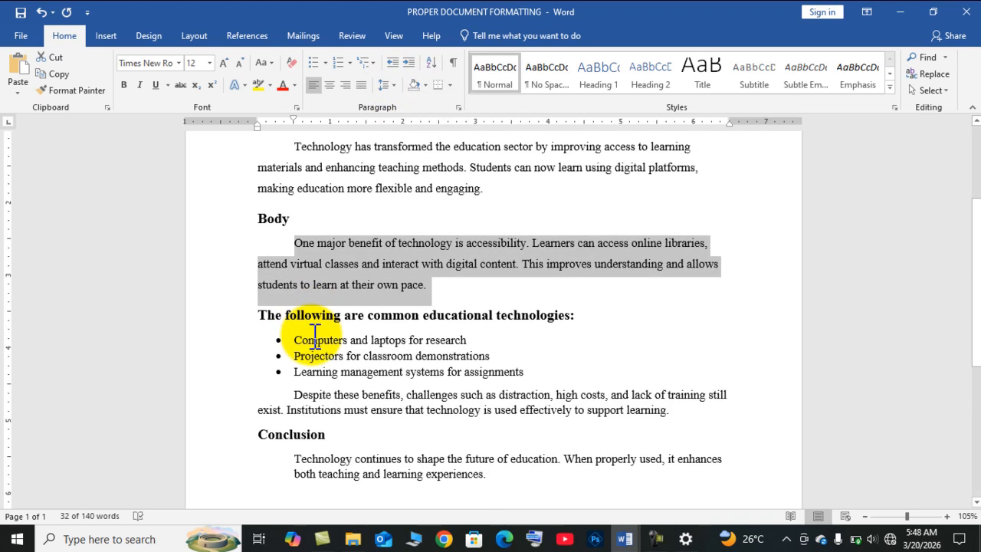
left_click_drag(298, 339, 501, 376)
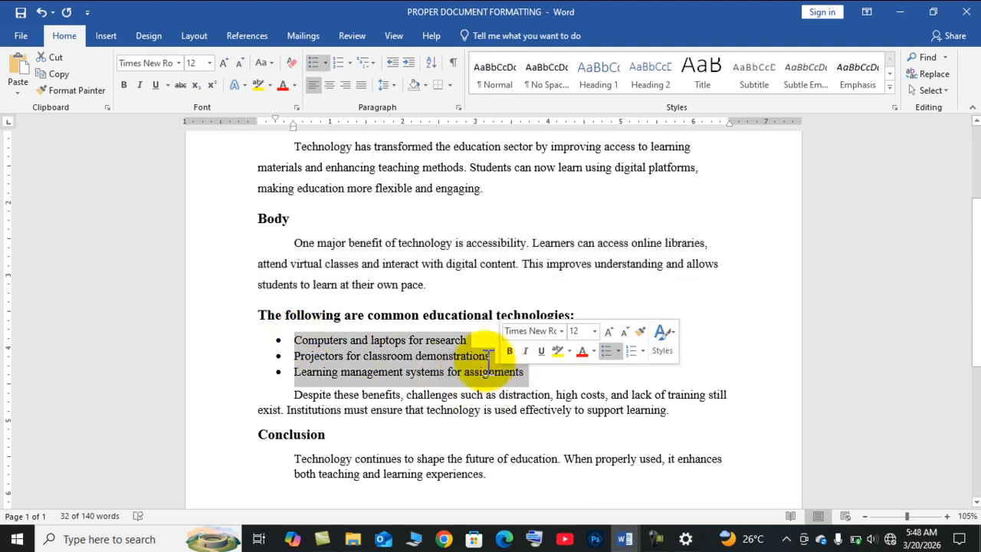
left_click(392, 85)
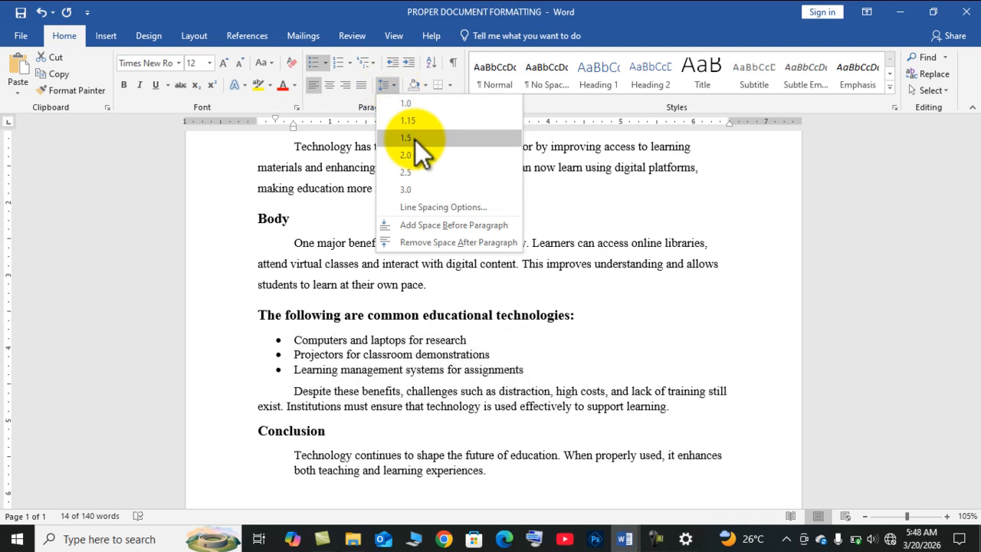
left_click(409, 138)
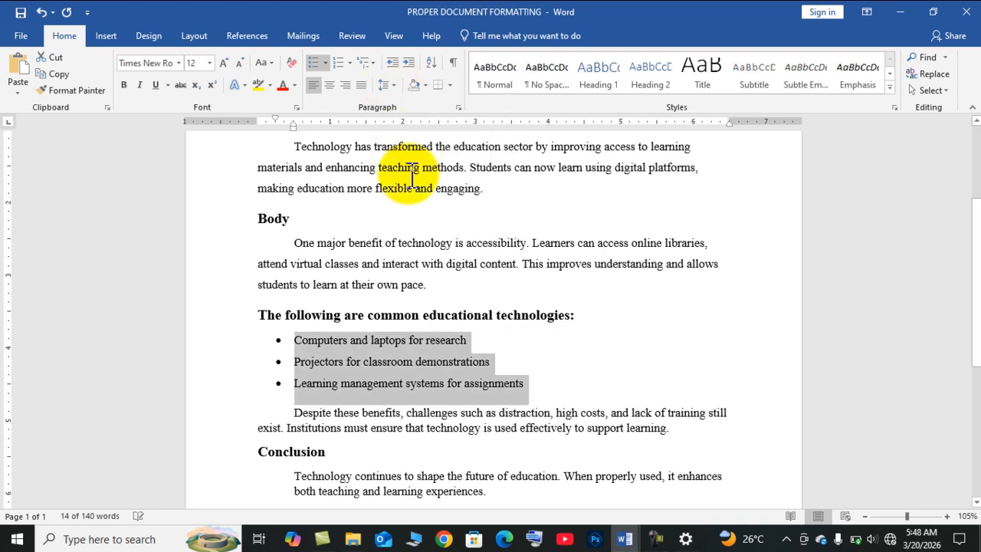
left_click(392, 318)
Step: Set the line spacing of the "Despite these benefits" paragraph to 1.5
scroll(393, 317, "down", 3)
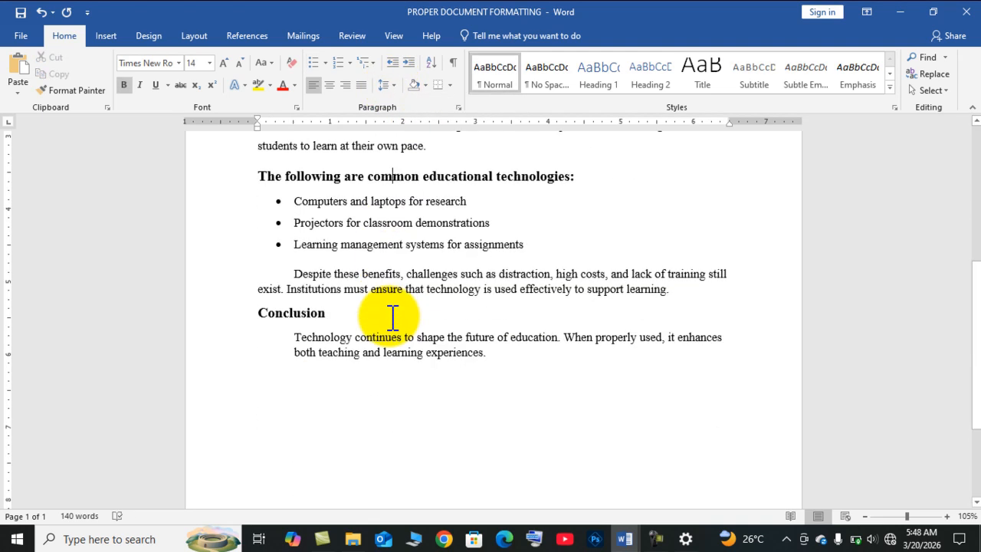
left_click_drag(297, 274, 679, 294)
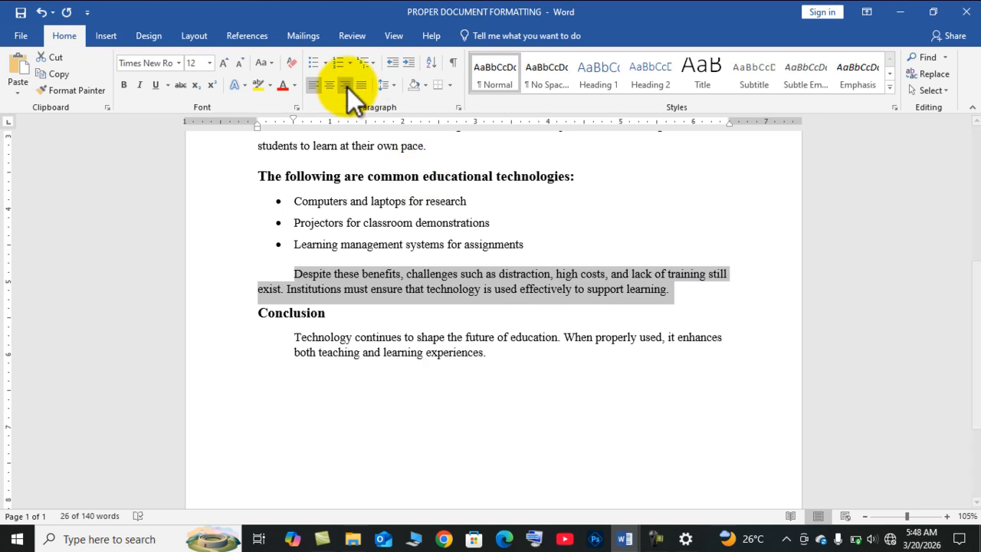
left_click(395, 91)
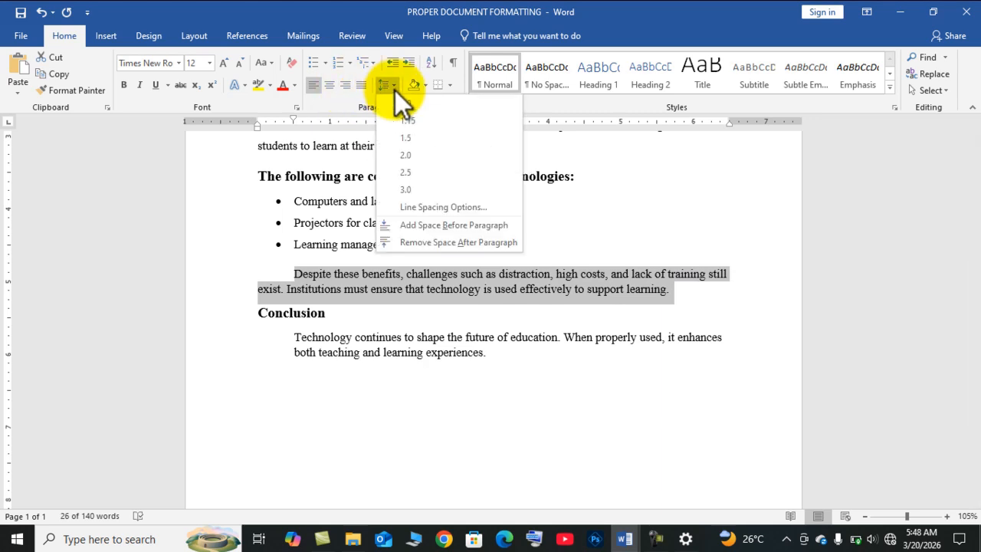
left_click(415, 135)
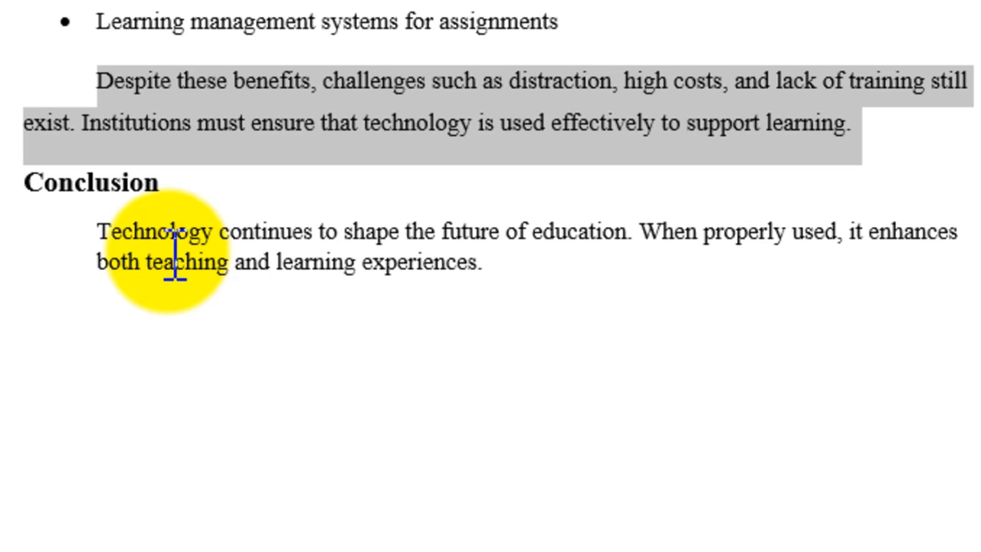
Step: Set the line spacing of the paragraph under the "Conclusion" heading to 1.5
left_click_drag(103, 238, 504, 272)
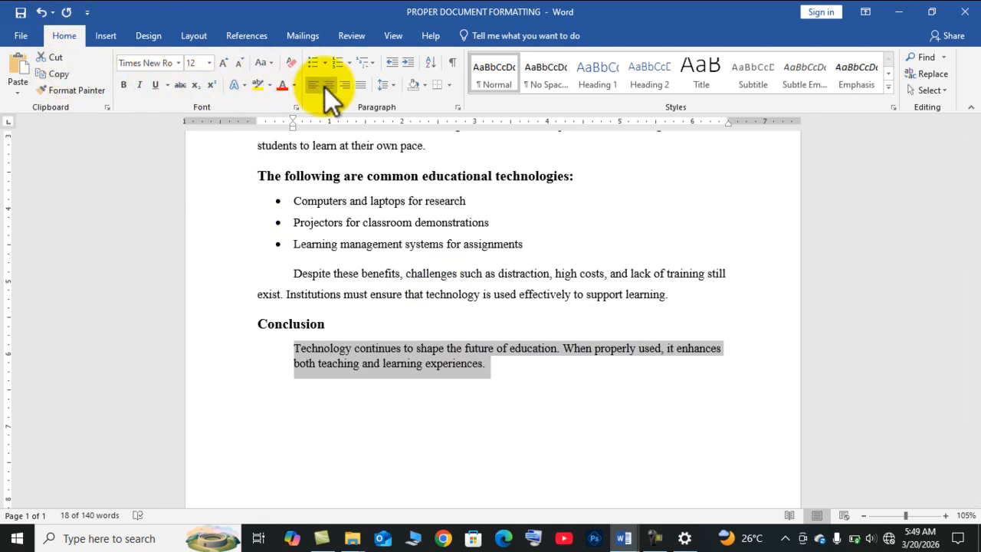
left_click(394, 84)
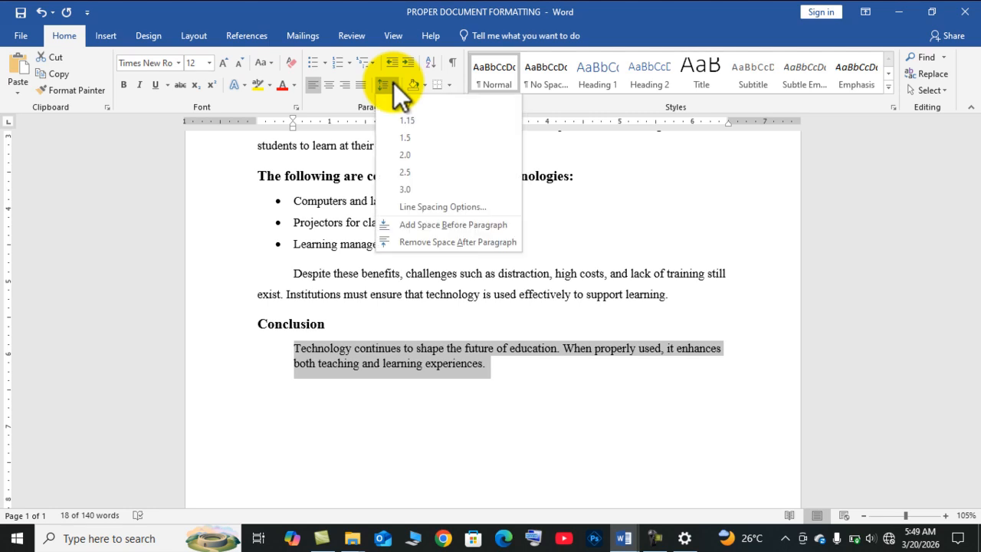
left_click(406, 135)
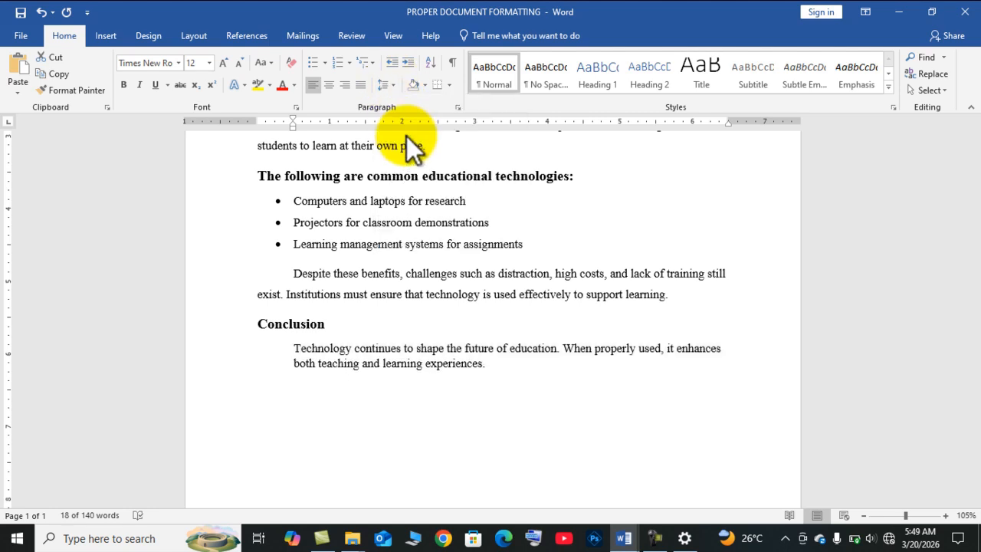
left_click(336, 342)
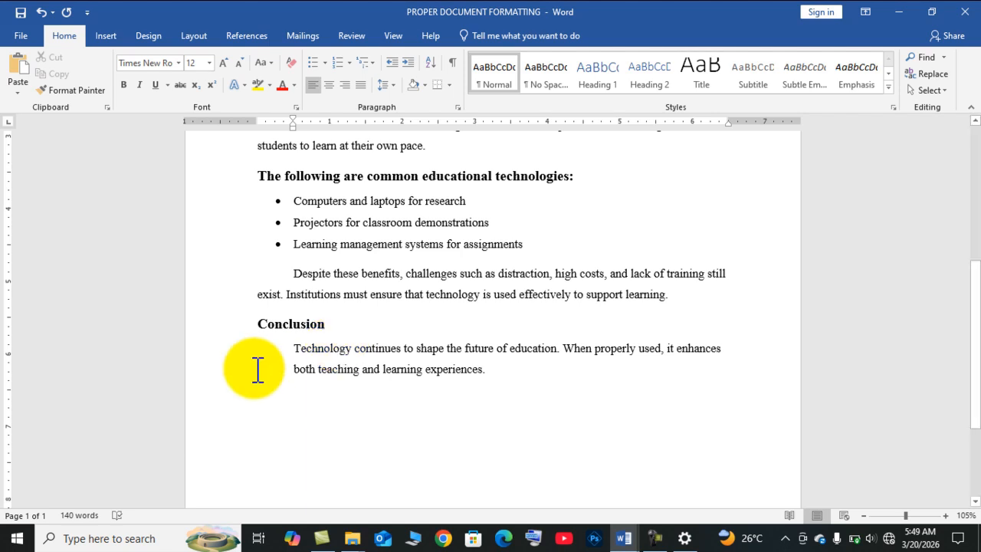
Step: Look over the formatted document and view the conclusion paragraph's indentation and spacing settings without changing them
scroll(258, 370, "up", 5)
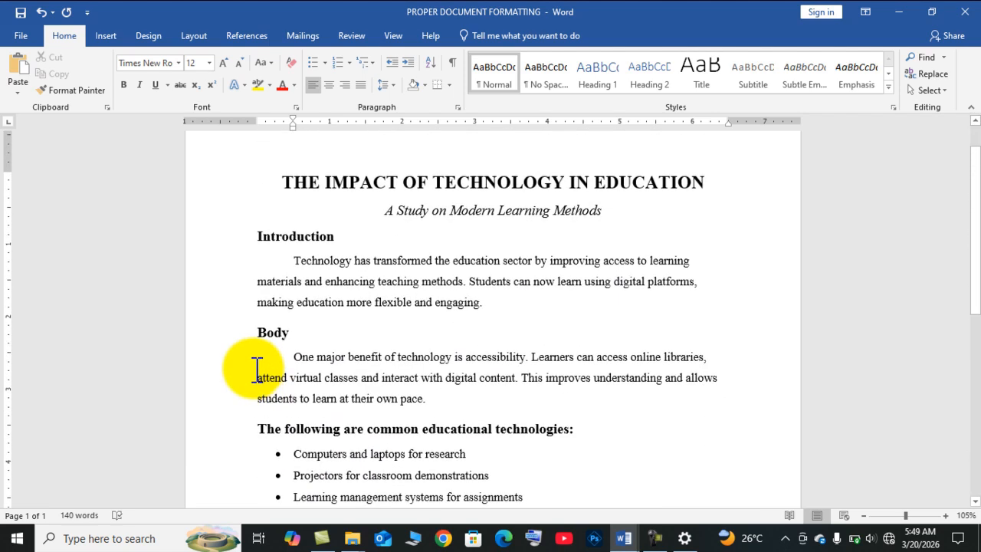
scroll(249, 322, "down", 1)
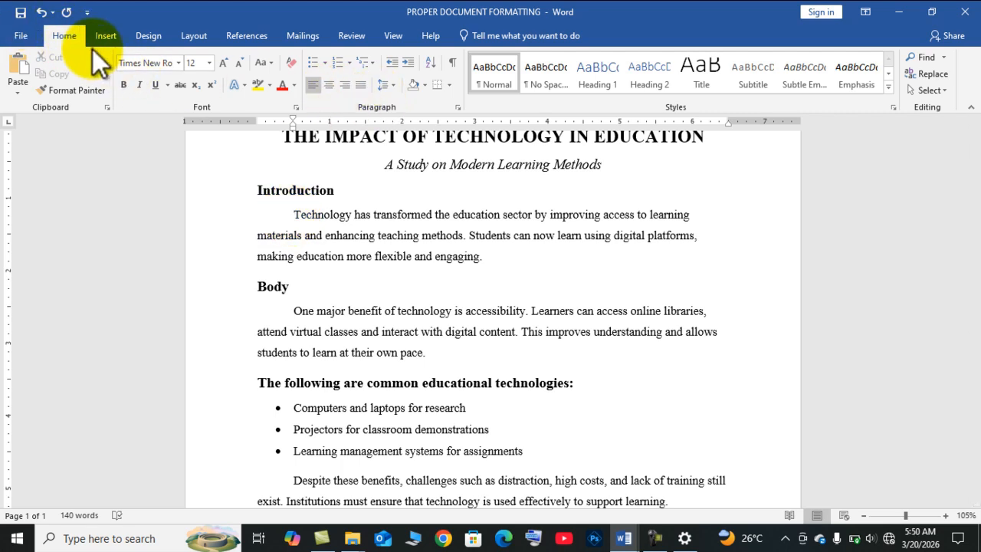
left_click(456, 107)
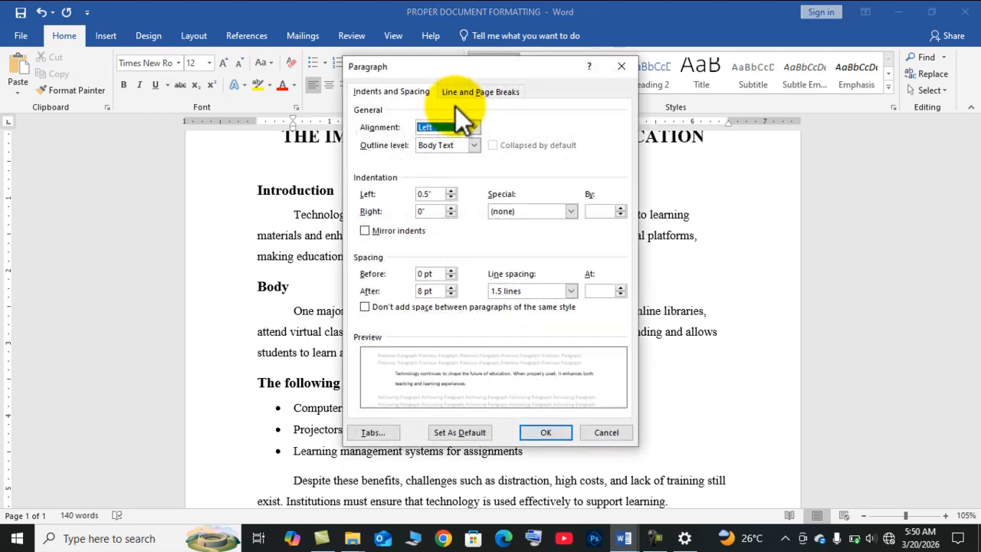
left_click(627, 66)
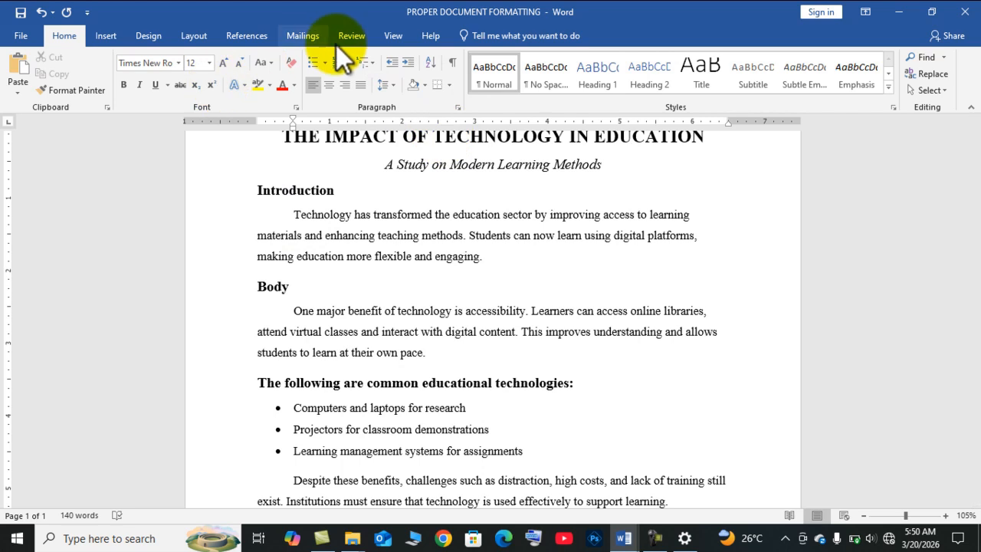
Step: Hide the ruler and show it again, and examine the first-line indent of the "Introduction" paragraph on it
left_click(400, 40)
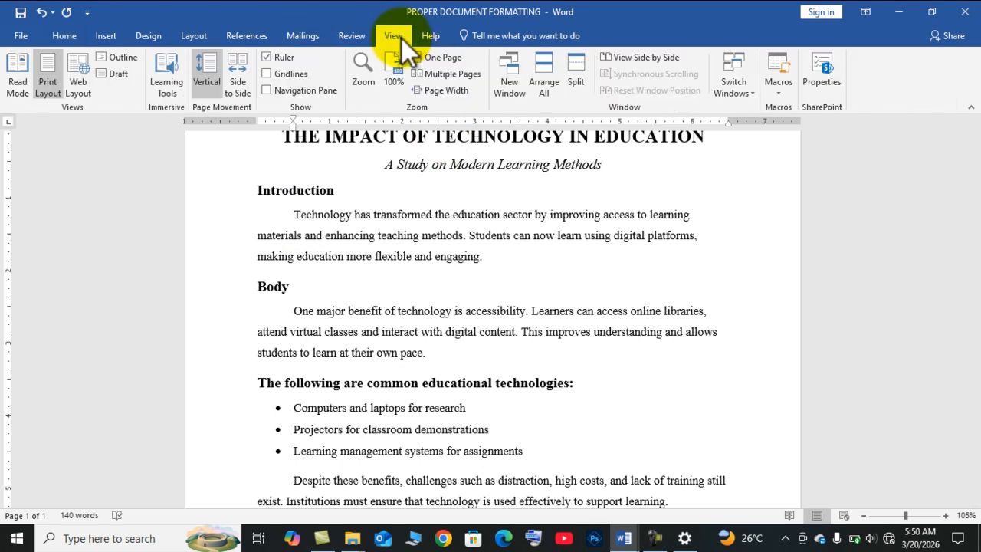
left_click(264, 55)
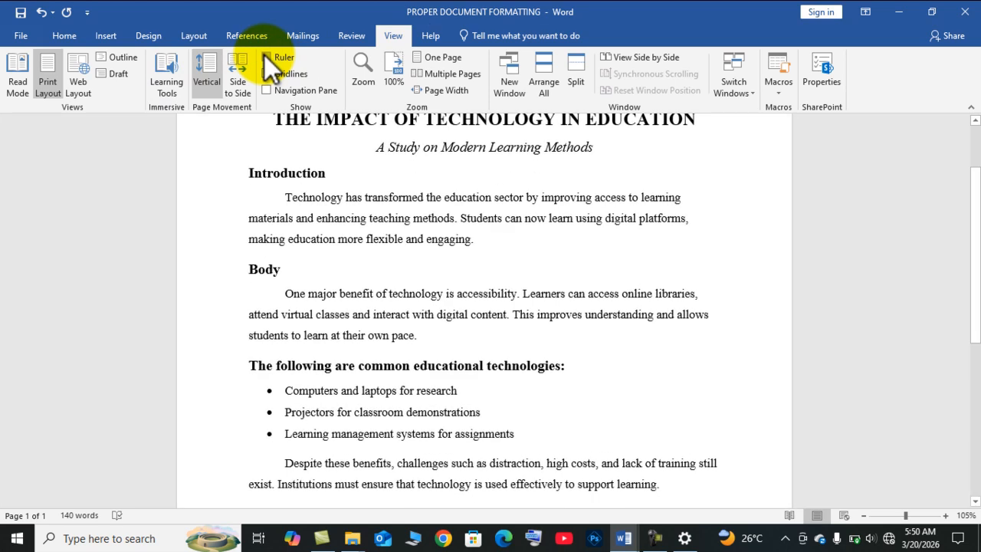
left_click(265, 57)
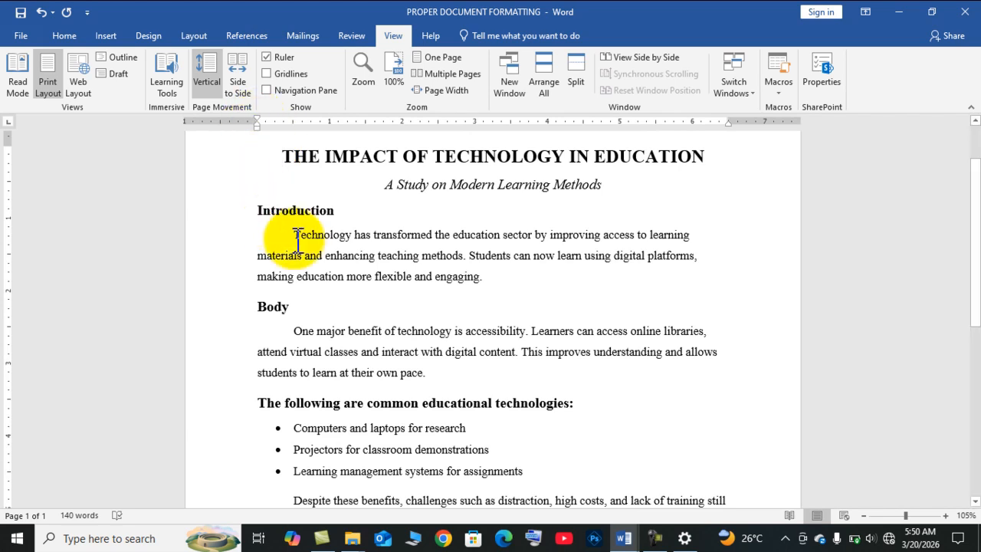
left_click_drag(296, 235, 496, 276)
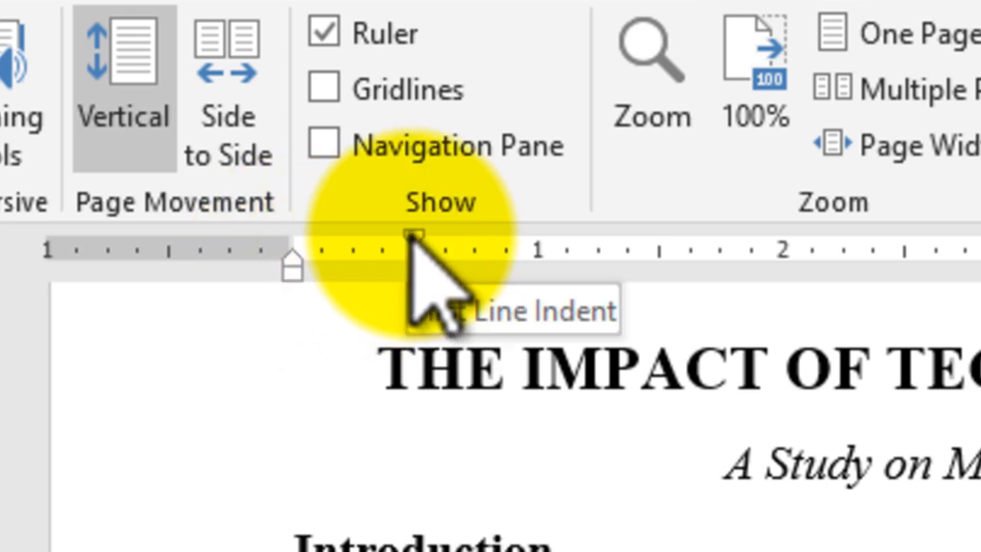
Step: Reduce the first-line indent of the "Introduction" paragraph slightly on the ruler, and move it back to 0.5 inch
mouse_move(411, 235)
left_mouse_down()
mouse_move(368, 233)
mouse_move(396, 236)
left_mouse_up()
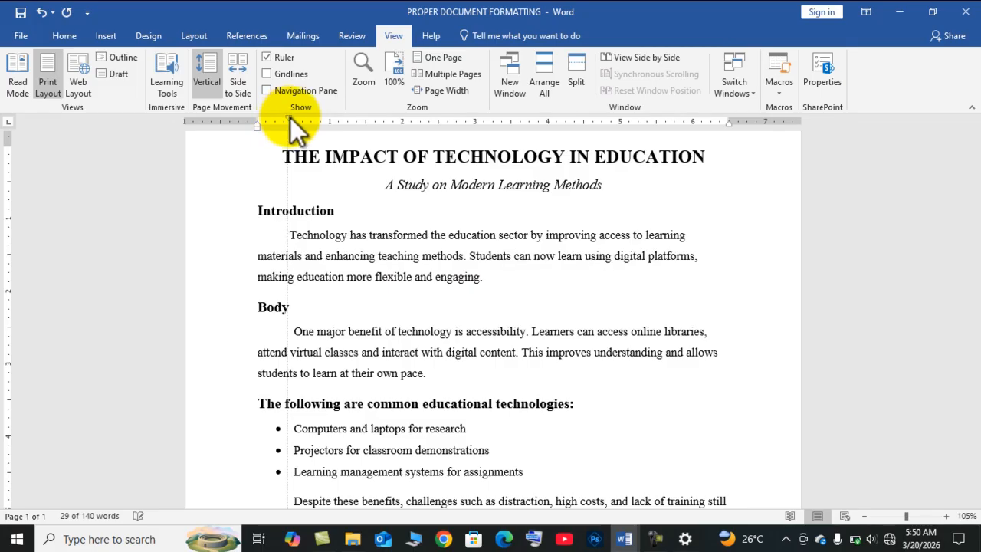
left_click_drag(290, 118, 293, 119)
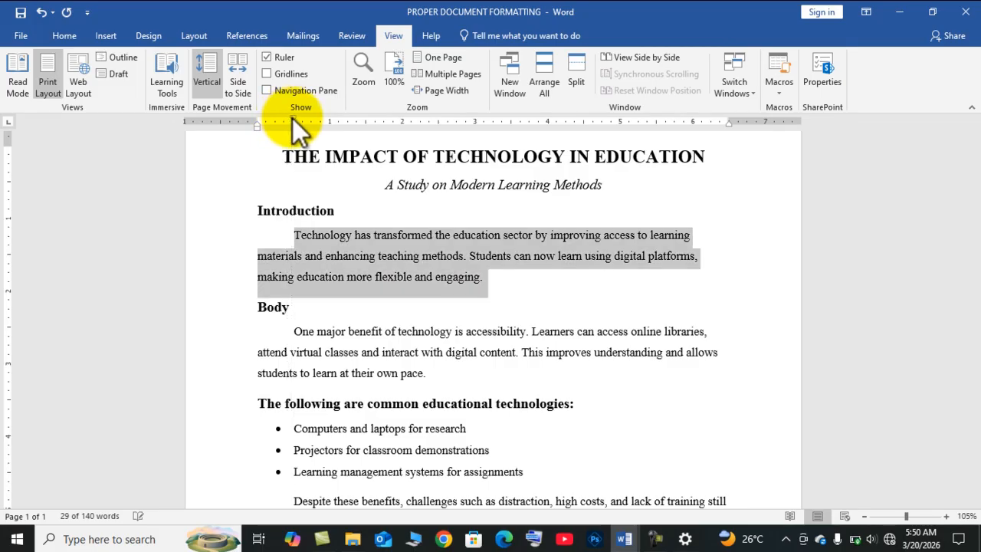
left_click(316, 258)
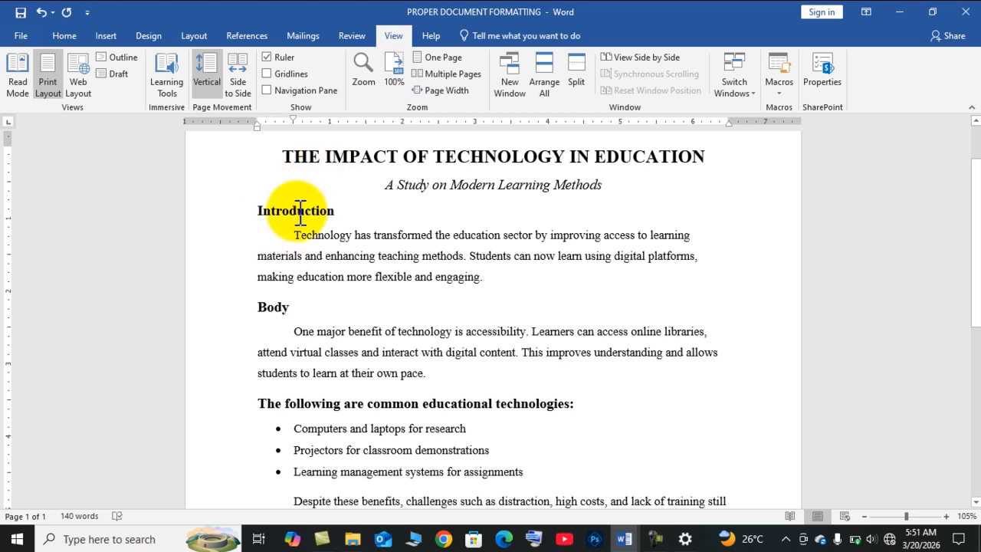
Step: View the indentation and spacing settings of the paragraph under the "Introduction" heading without changing them
left_click_drag(300, 230, 484, 286)
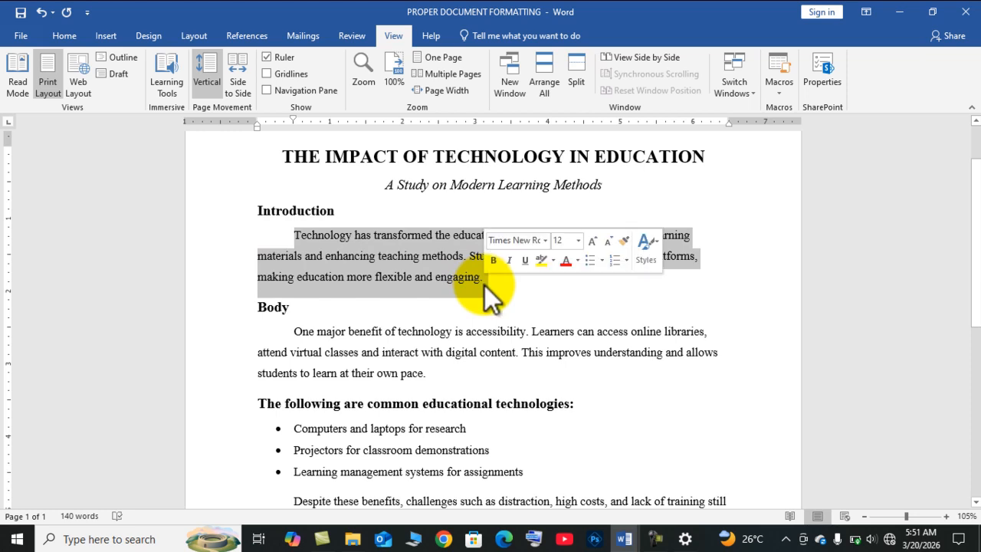
left_click(76, 39)
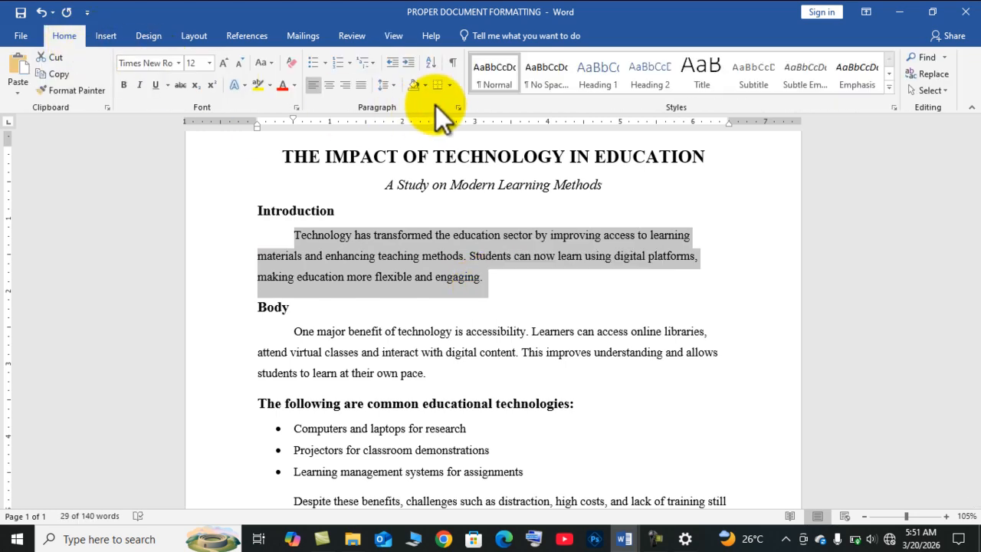
left_click(457, 108)
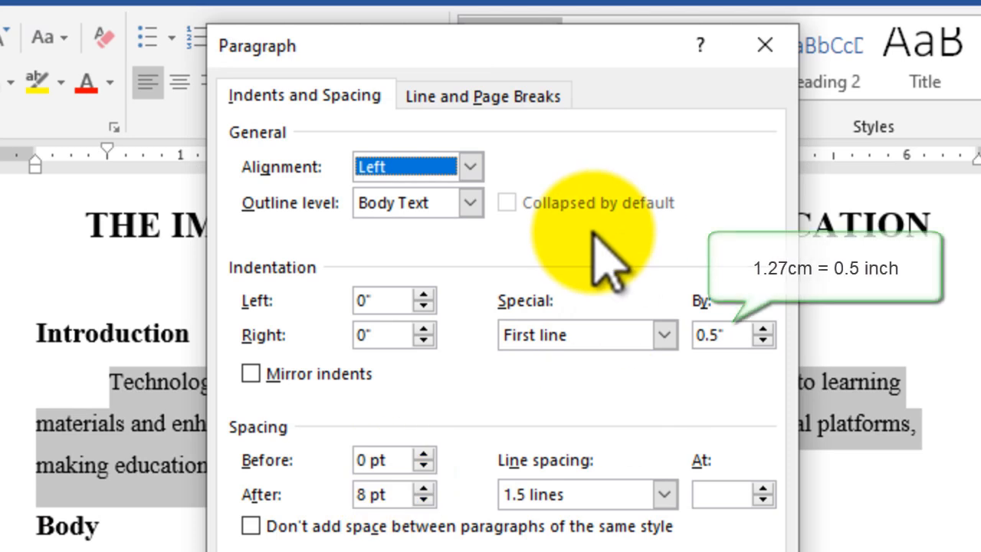
left_click(758, 43)
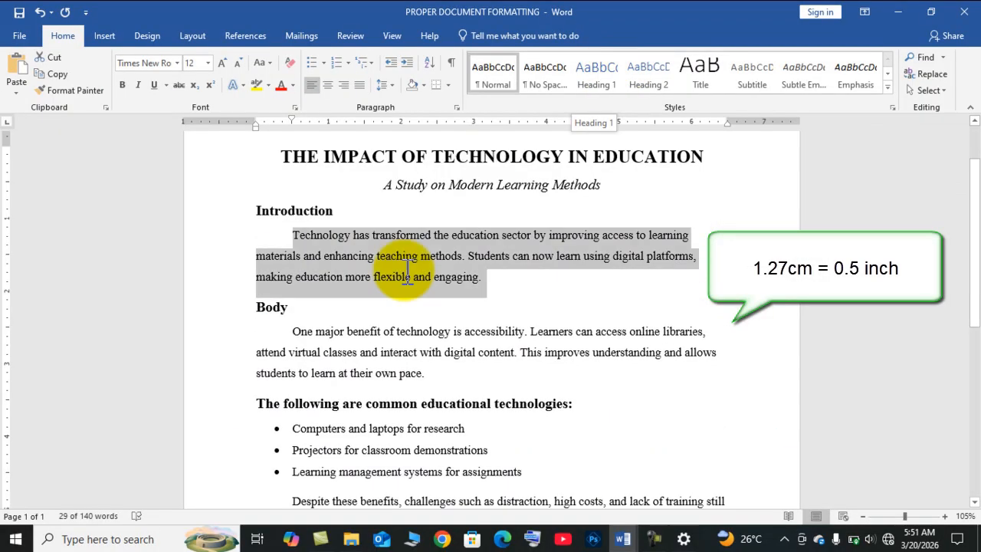
left_click(328, 313)
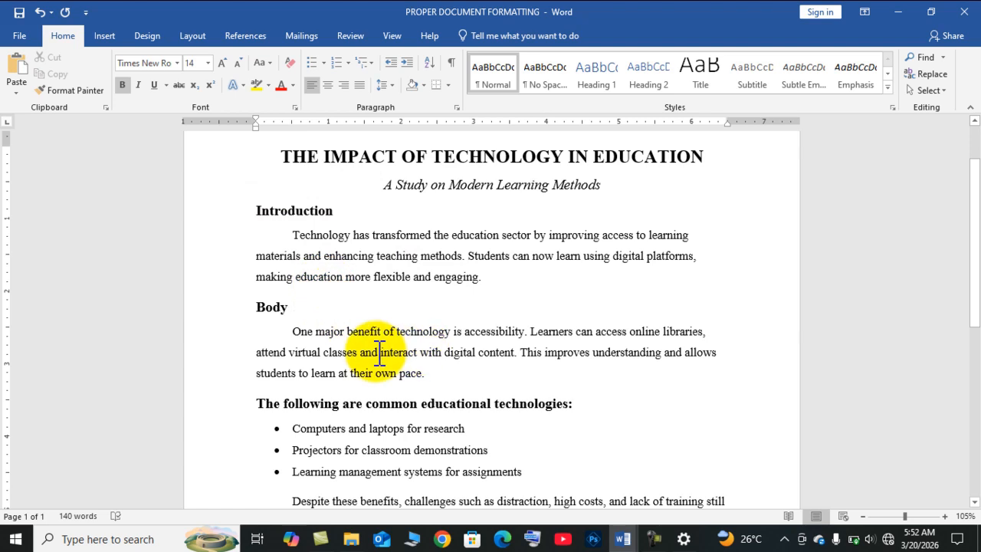
Step: Compare the document with the finished sample in the FORMATTED document, and return to PROPER DOCUMENT FORMATTING
mouse_move(623, 535)
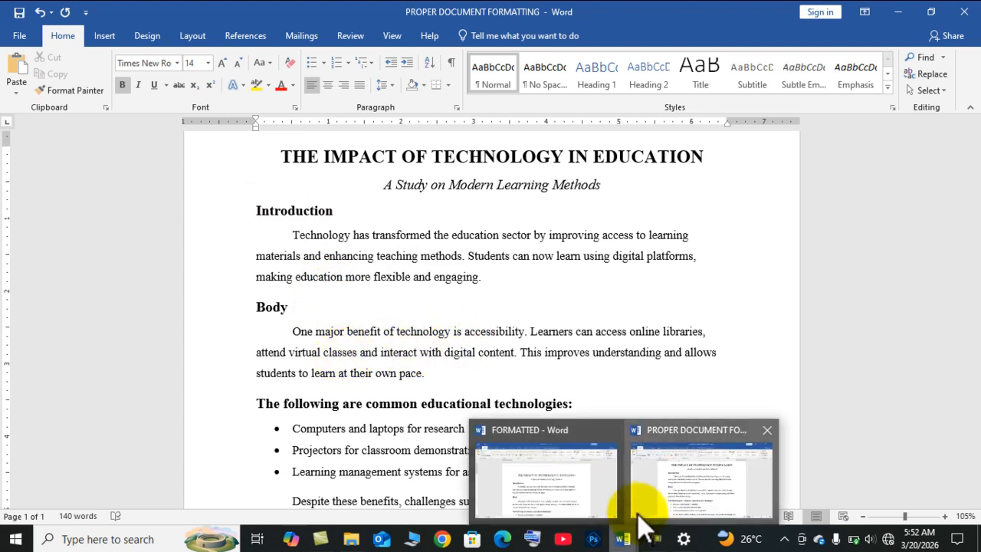
left_click(642, 514)
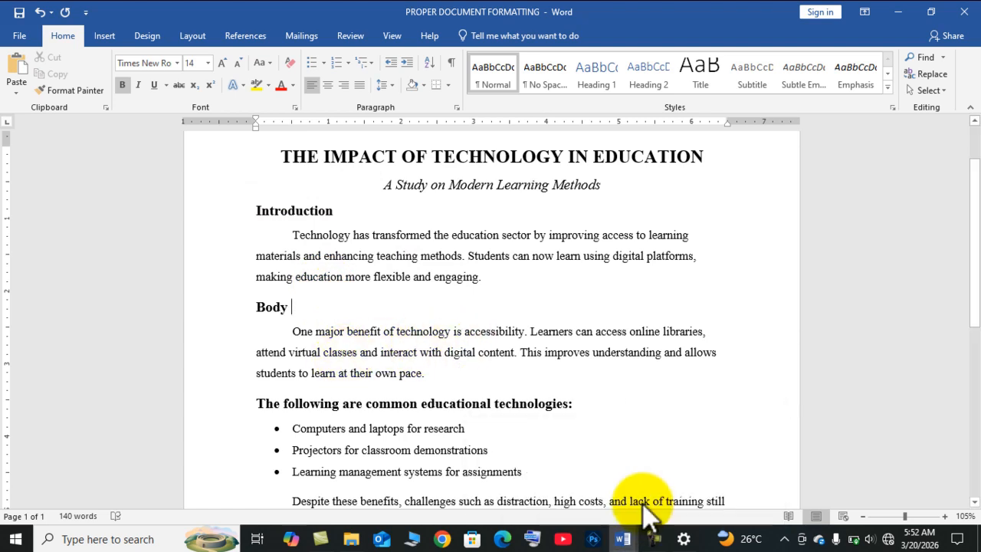
mouse_move(624, 540)
left_click(557, 490)
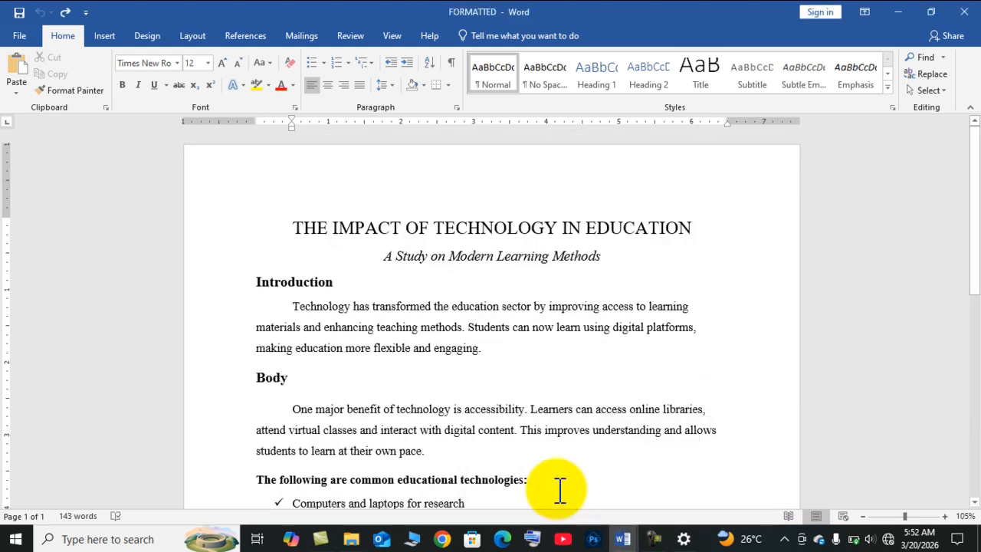
mouse_move(619, 542)
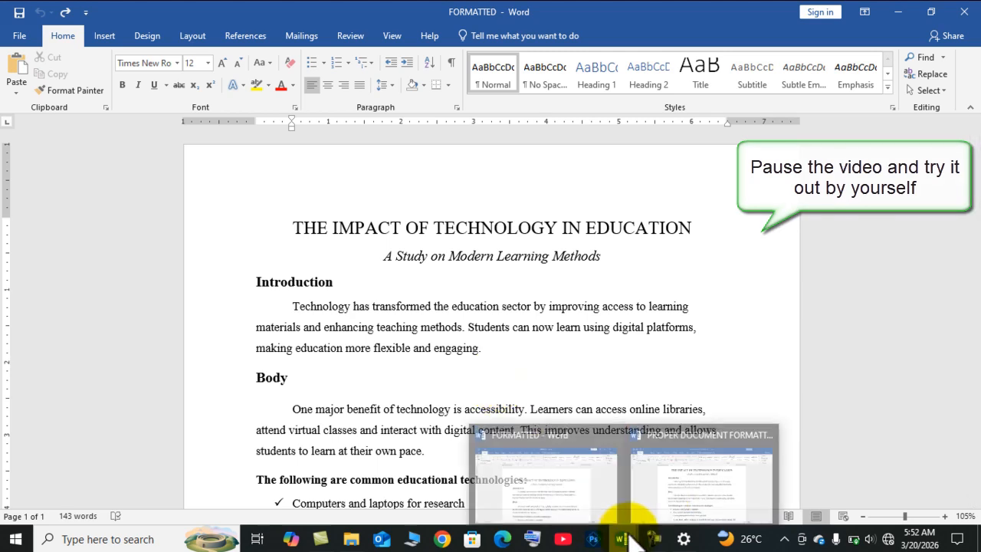
left_click(677, 490)
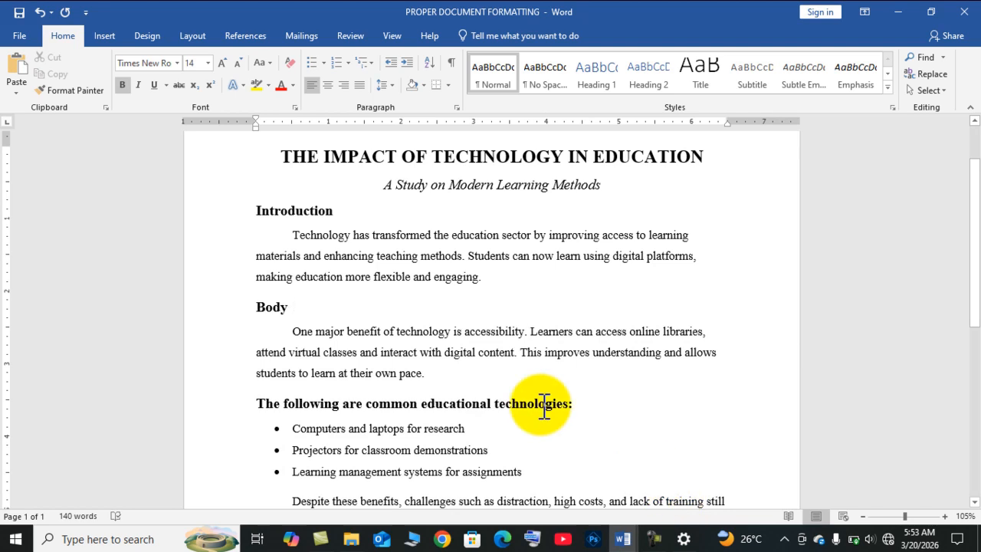